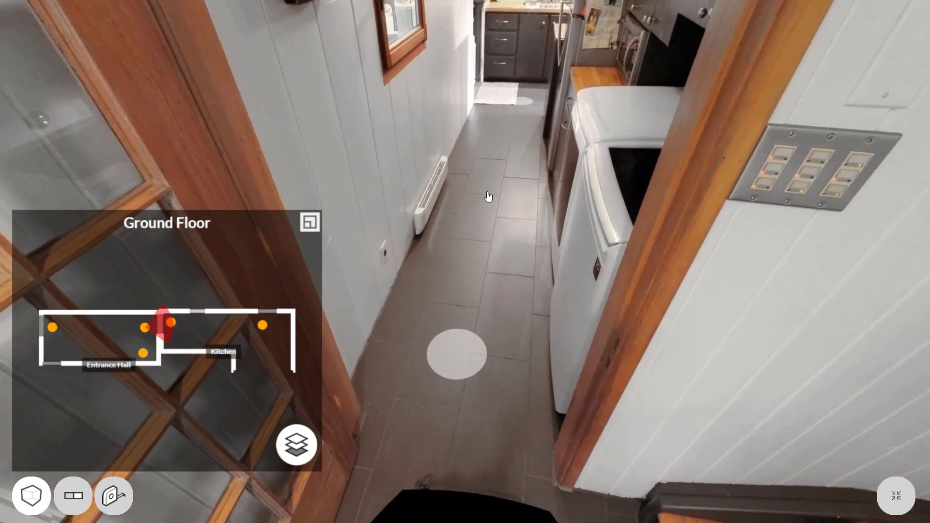
Walk through the published tour from the hallway to the kitchen, back to the entrance hall and up the stairs to the attic.
left_click(488, 197)
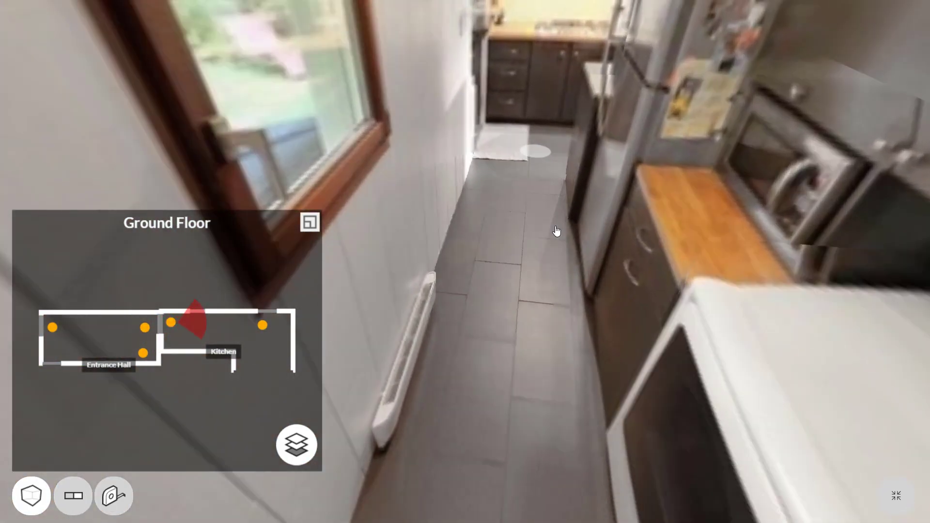
left_click(556, 232)
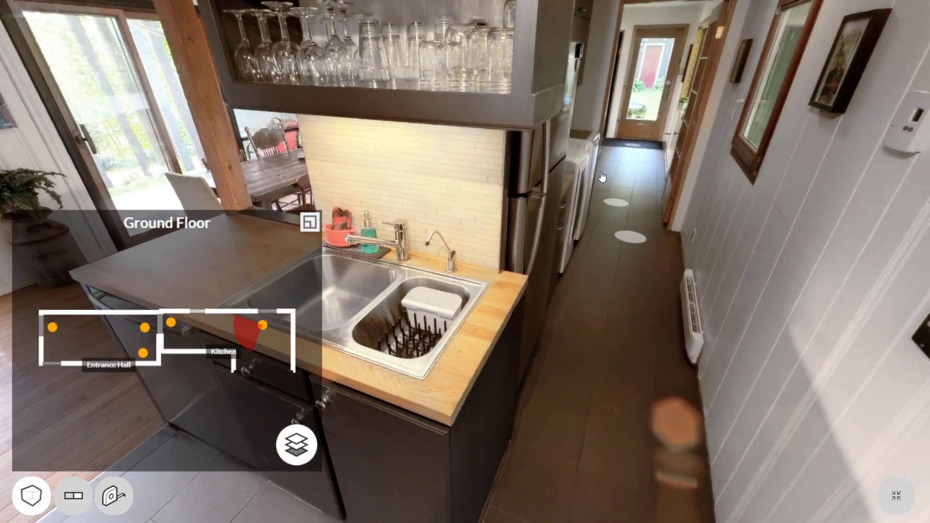
left_click(602, 176)
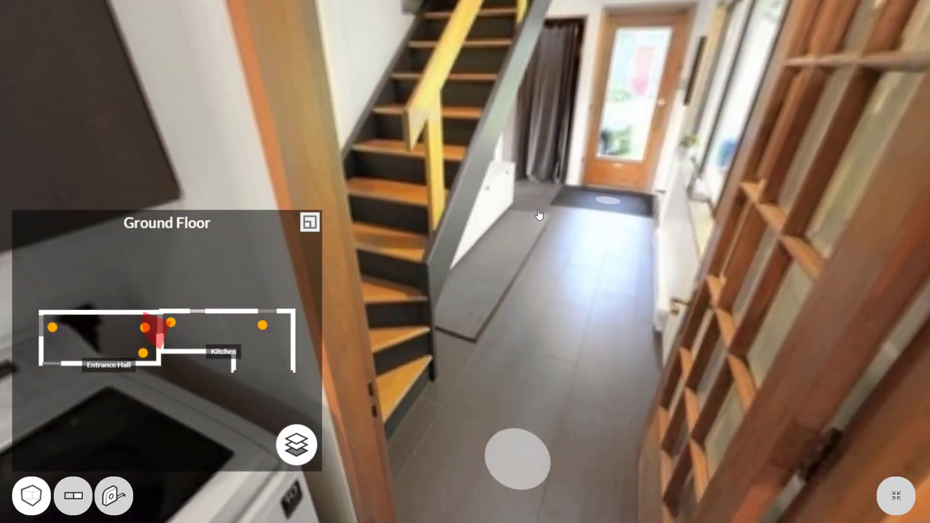
left_click(540, 215)
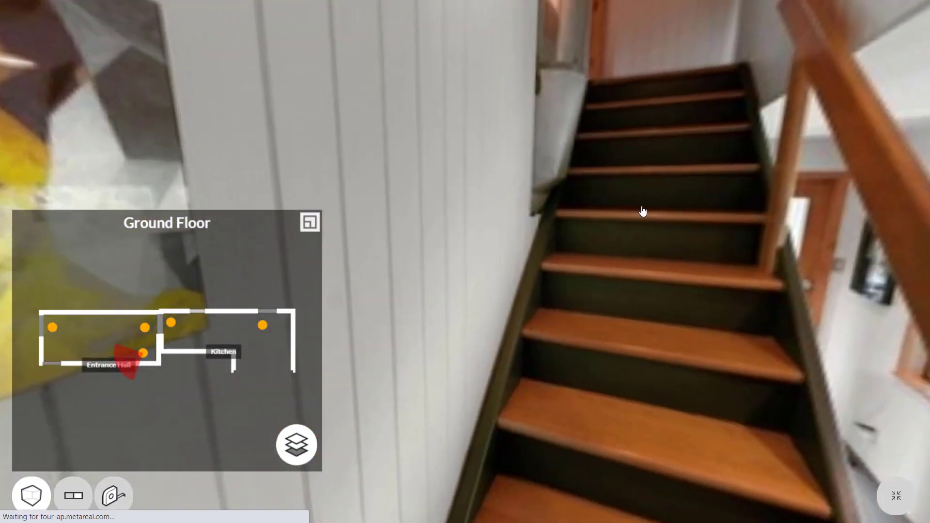
left_click(583, 152)
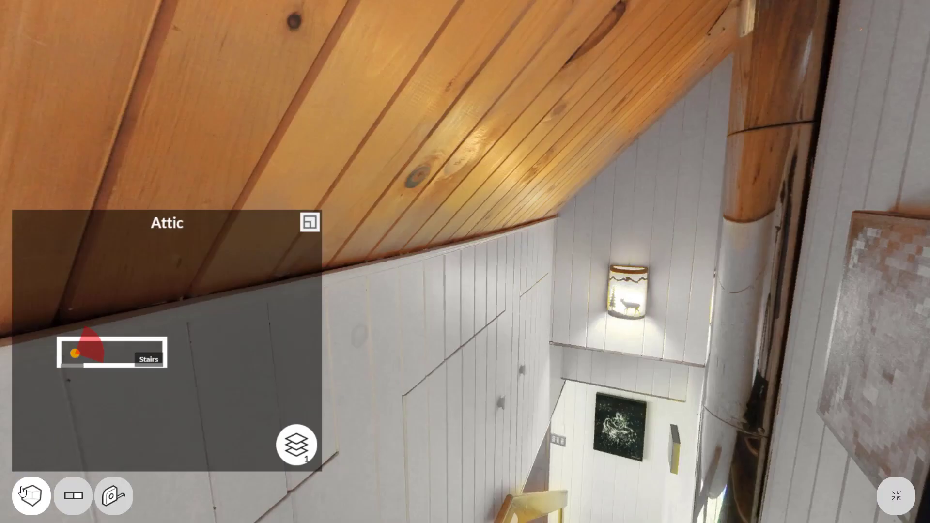
View the tour as a 3D model and as a floor plan, cycling through the floors in each view.
left_click(30, 495)
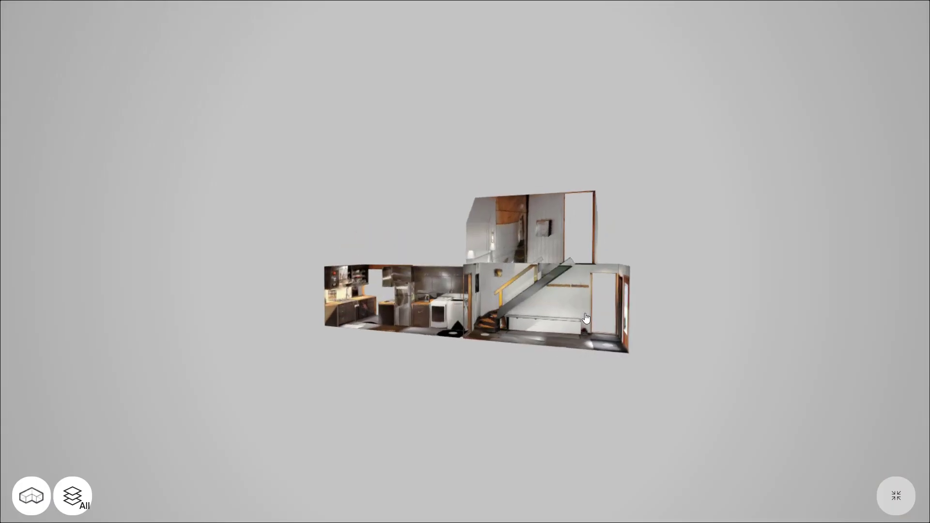
left_click(86, 492)
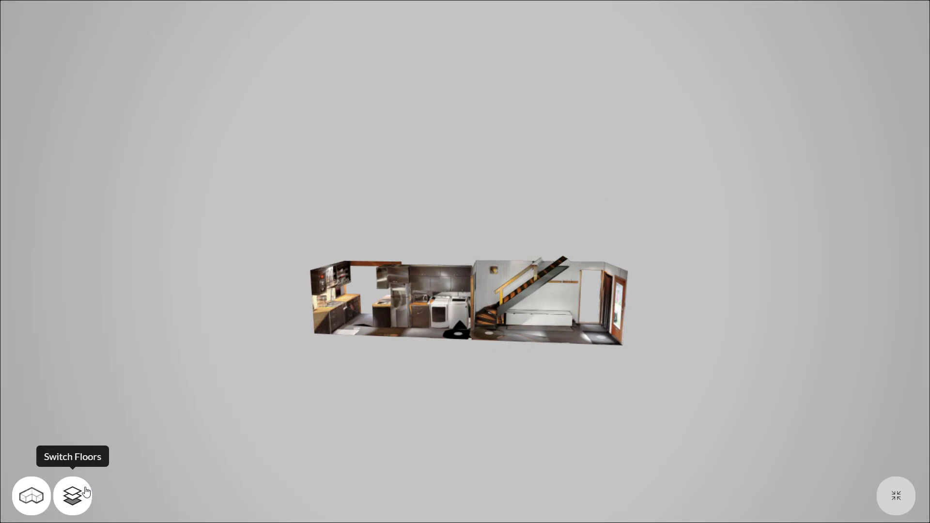
left_click(86, 492)
left_click(86, 492)
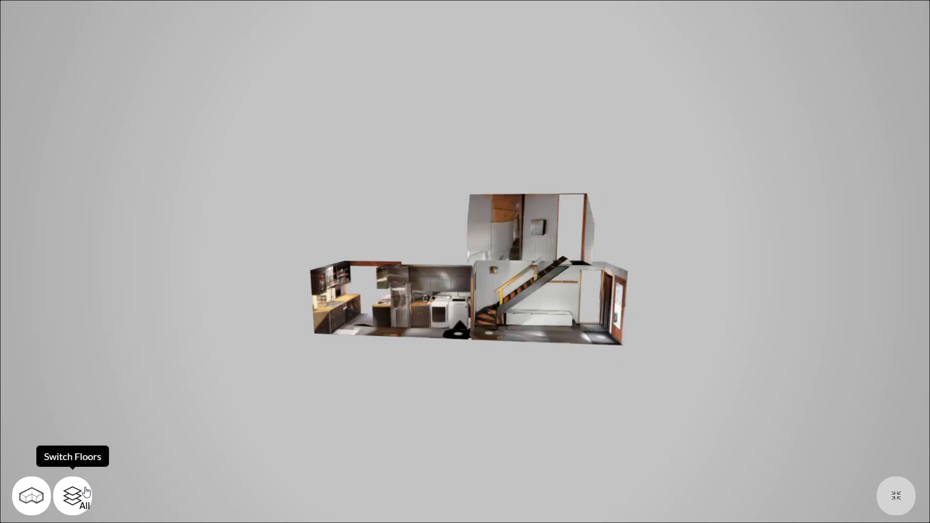
left_click(40, 492)
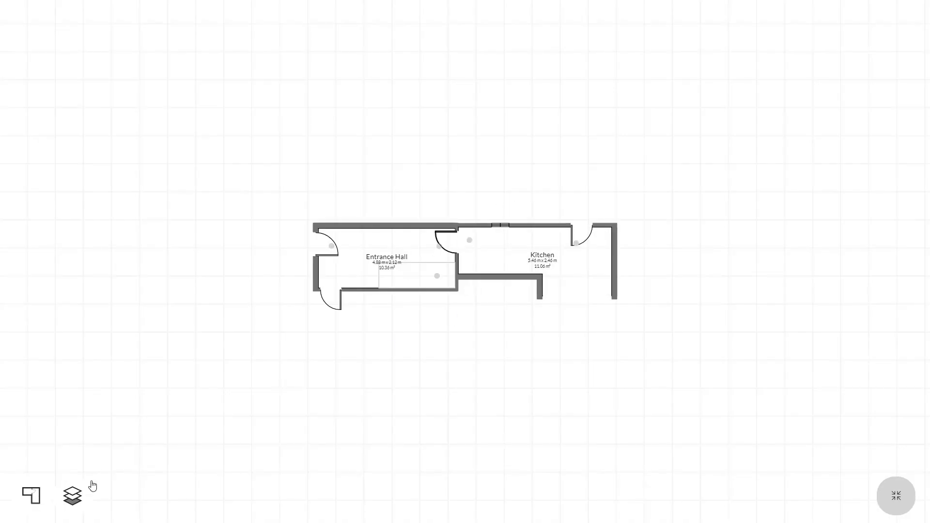
left_click(85, 495)
left_click(83, 497)
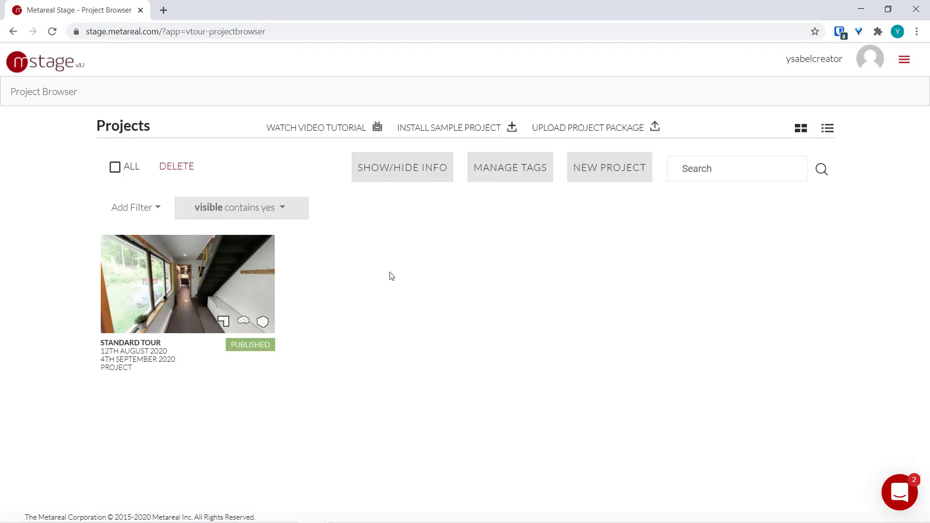
Upload the project package file Packaged Standard Tour.mpack from the Downloads folder to the project browser.
mouse_move(213, 311)
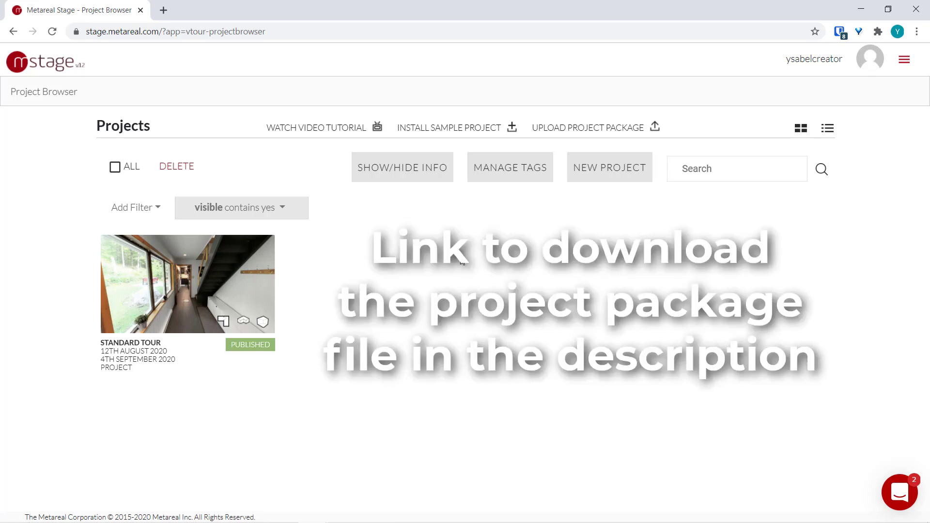
left_click(587, 128)
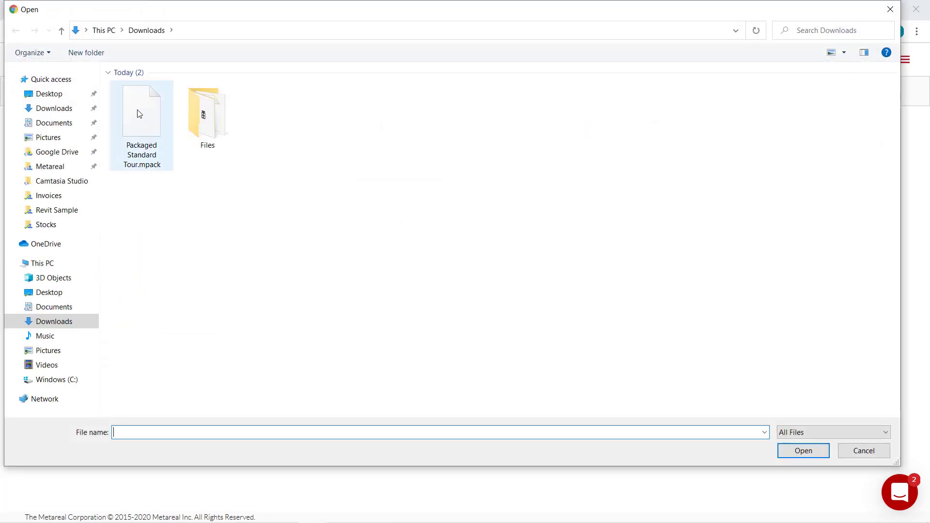
double_click(139, 113)
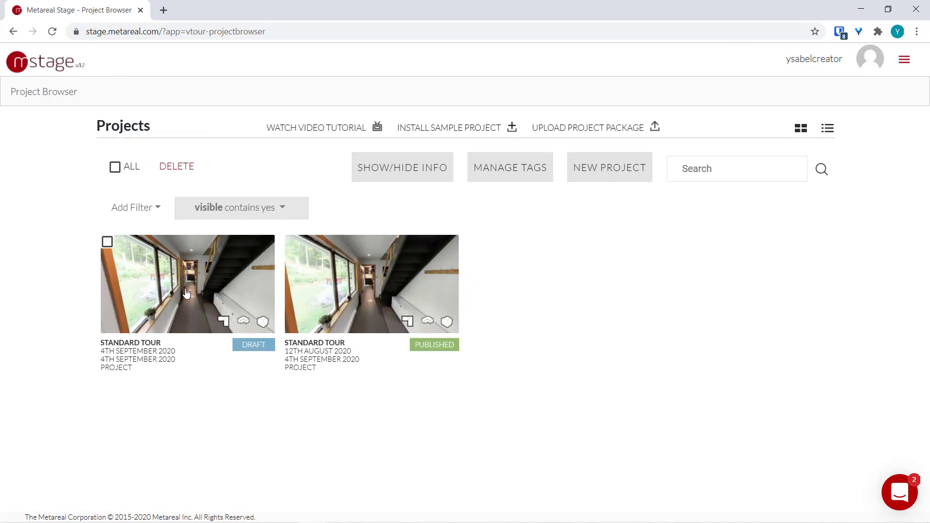
Open the draft Standard Tour project and rename it "Standard Tour (Basics 4)".
left_click(206, 273)
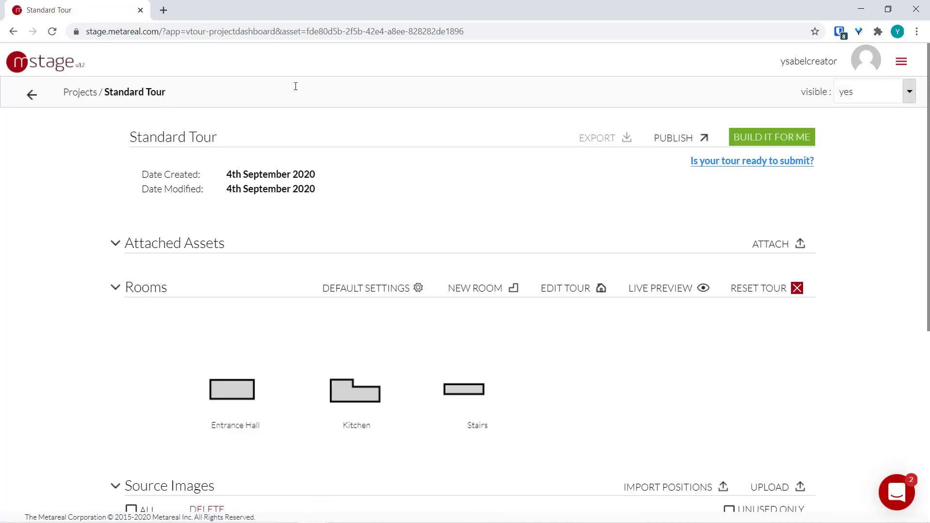
type("Basics 4)")
key("Return")
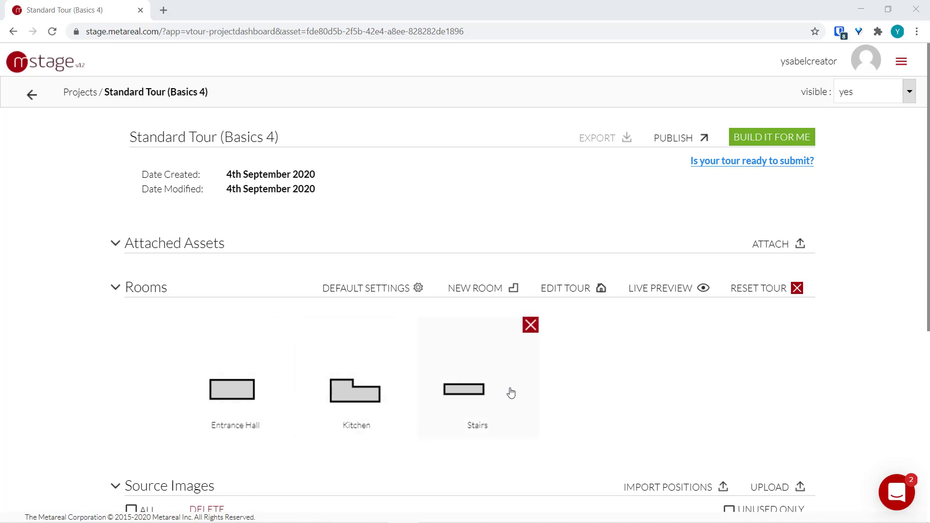
Review the project's source images and open the Kitchen and Stairs rooms in separate editor tabs.
scroll(475, 206, "down", 5)
mouse_move(283, 337)
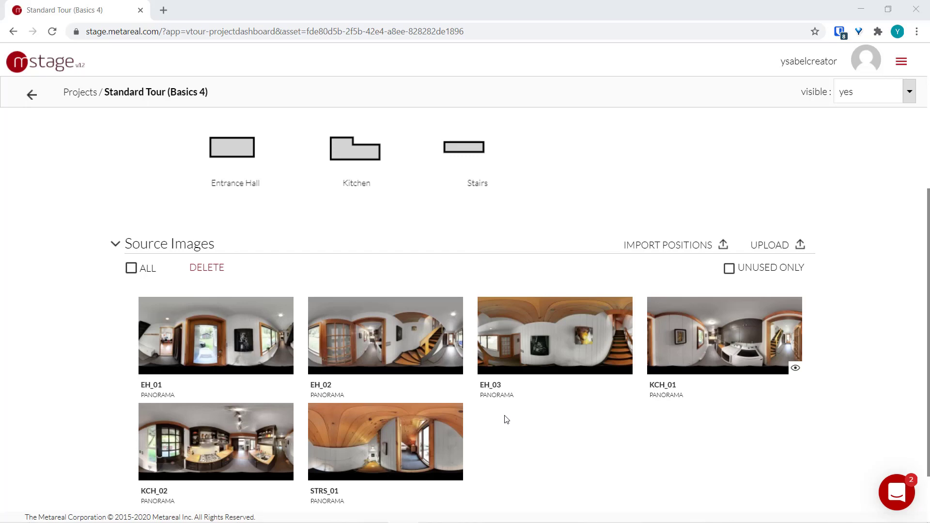
left_click(387, 192)
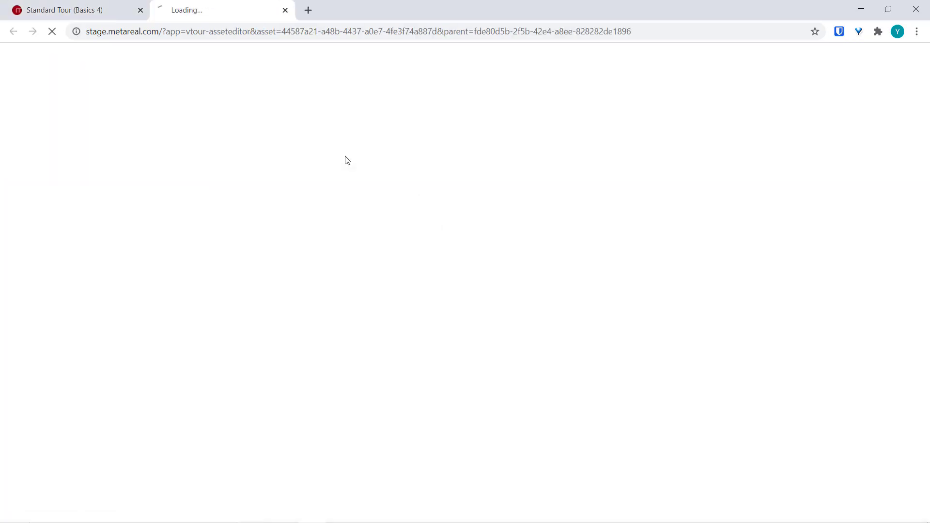
key("ctrl+1")
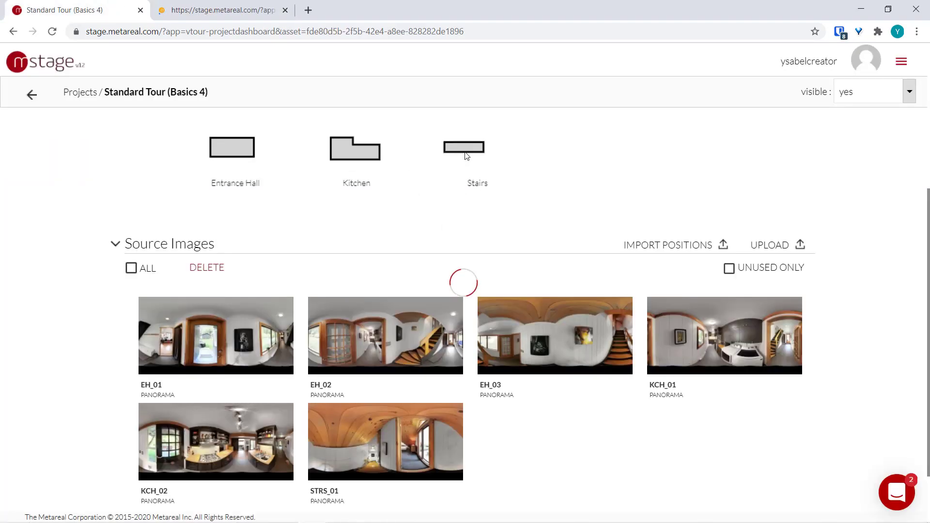
left_click(470, 163)
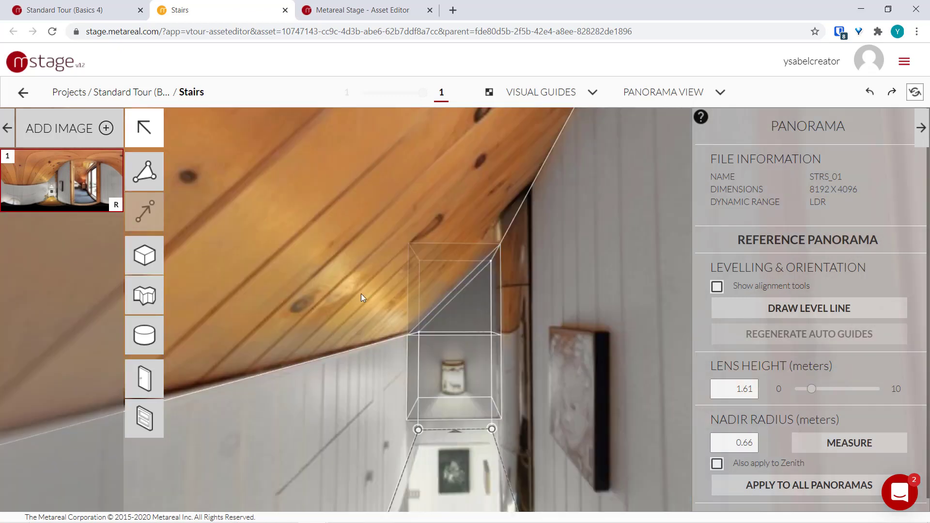
Examine the Kitchen room's geometry, door and window outlines from both the KCH_01 and KCH_02 panoramas.
left_click(361, 11)
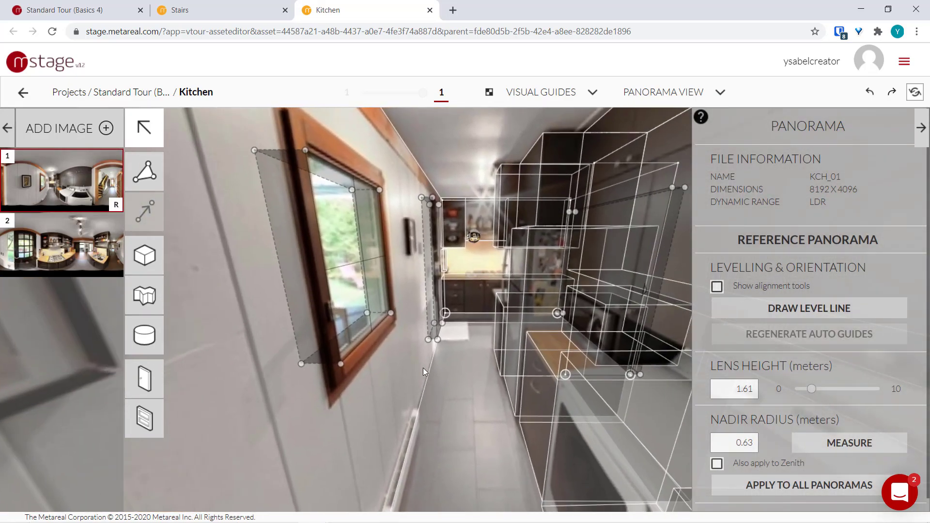
left_click_drag(454, 427, 471, 411)
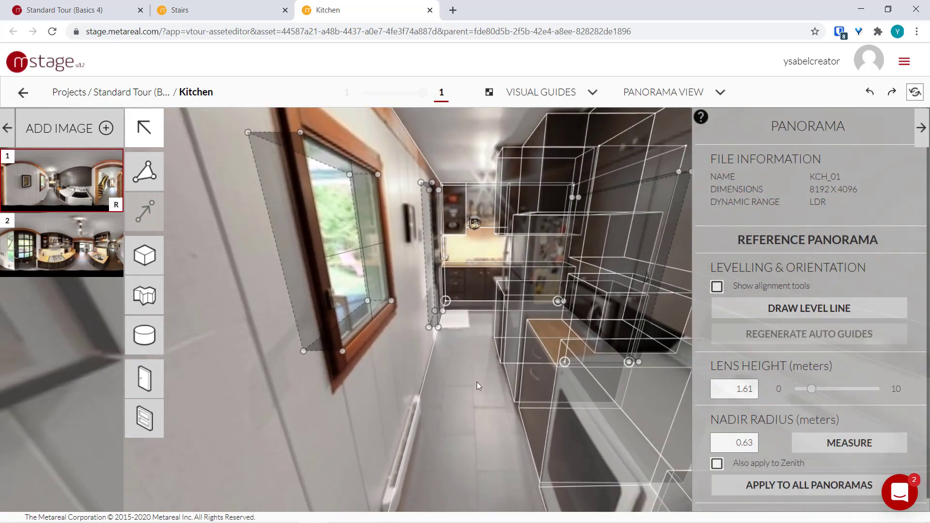
left_click(480, 234)
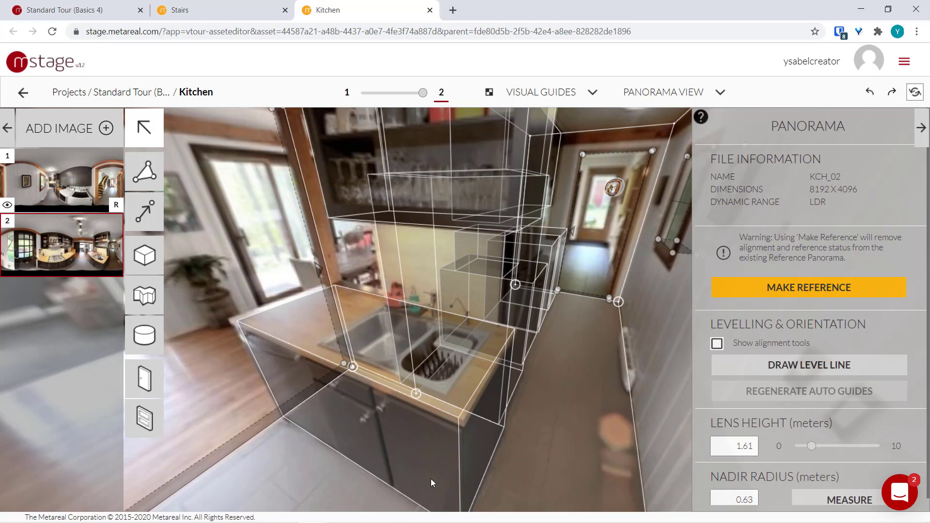
left_click_drag(551, 370, 452, 257)
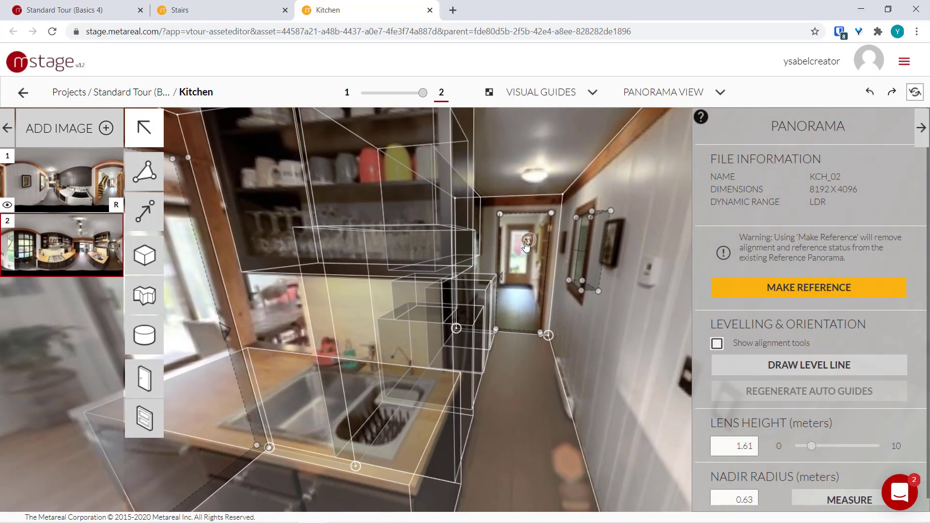
left_click(528, 241)
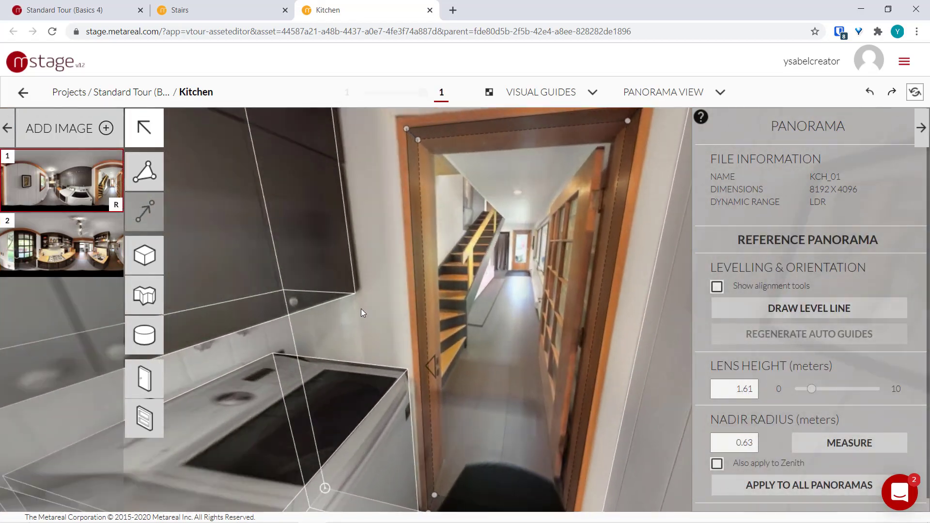
left_click_drag(361, 310, 702, 341)
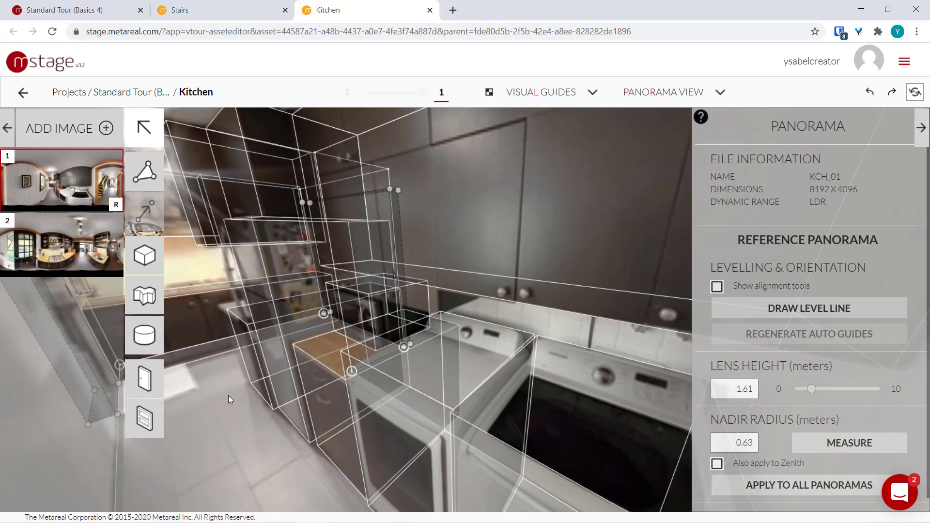
left_click_drag(228, 395, 414, 405)
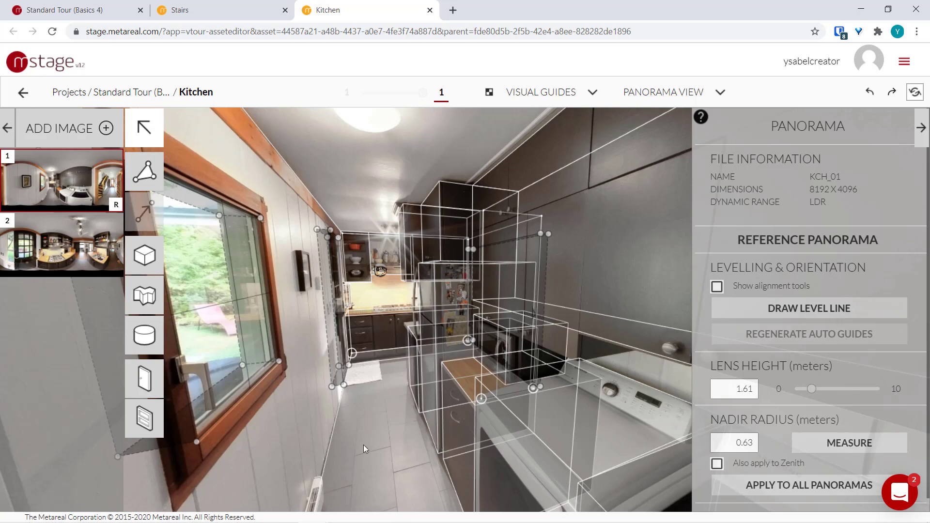
left_click_drag(364, 445, 446, 430)
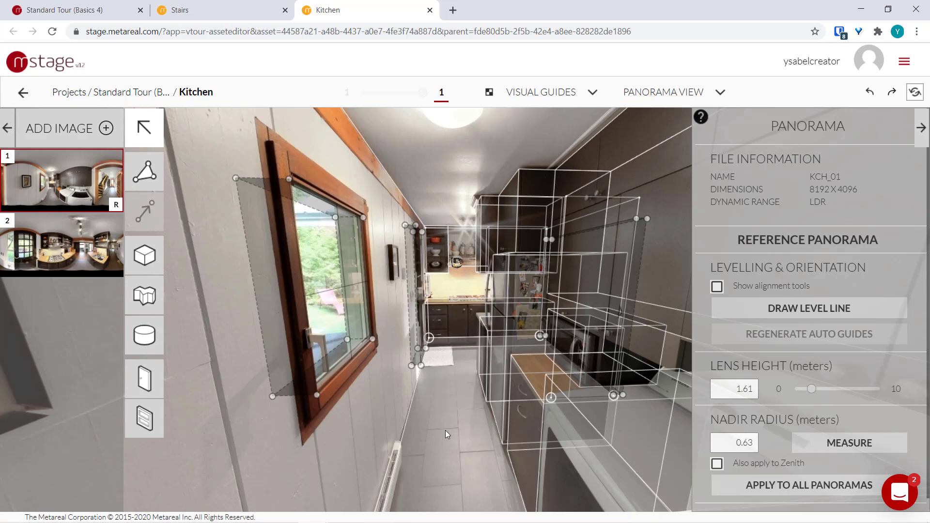
Open the project's tour for editing and view the Attic and Ground Floor plans.
left_click(64, 10)
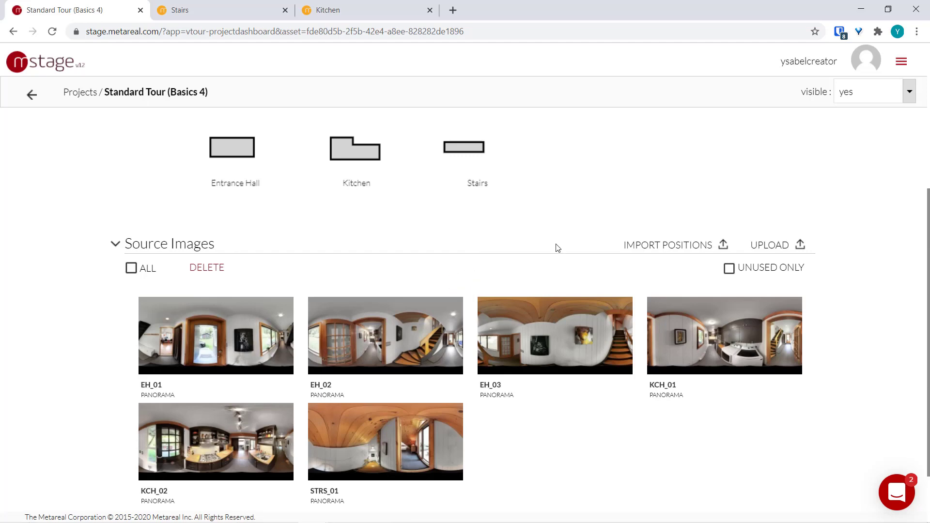
scroll(555, 246, "up", 3)
left_click(565, 168)
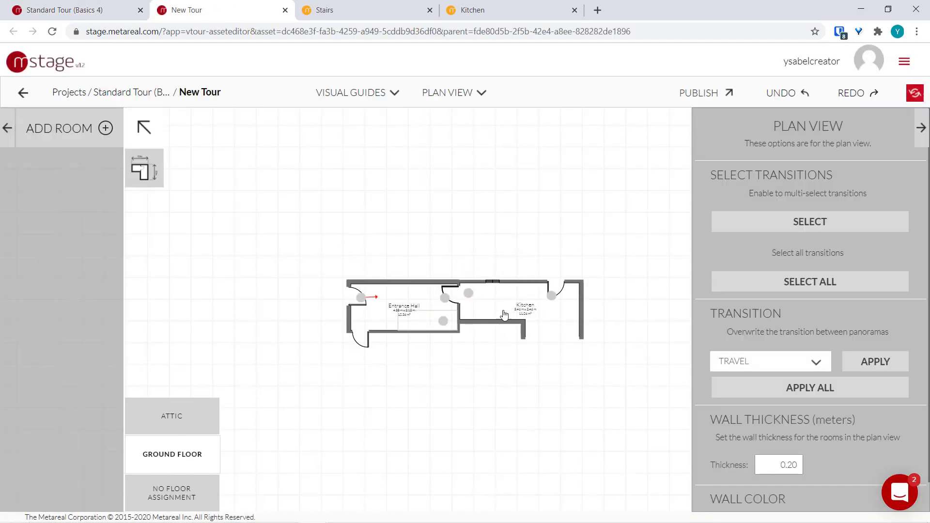
mouse_move(178, 441)
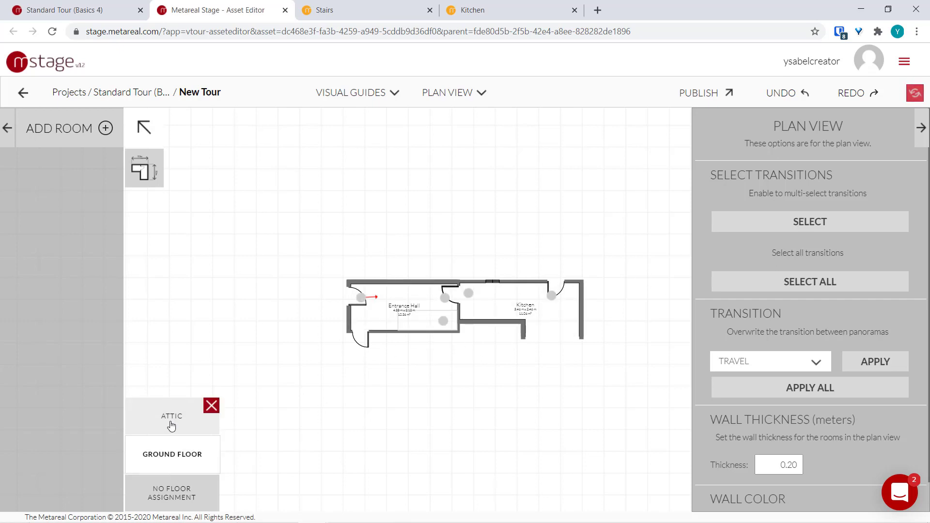
left_click(172, 421)
left_click(168, 456)
Show the tour in Model View and inspect the 3D model from another angle.
left_click(436, 94)
left_click(444, 127)
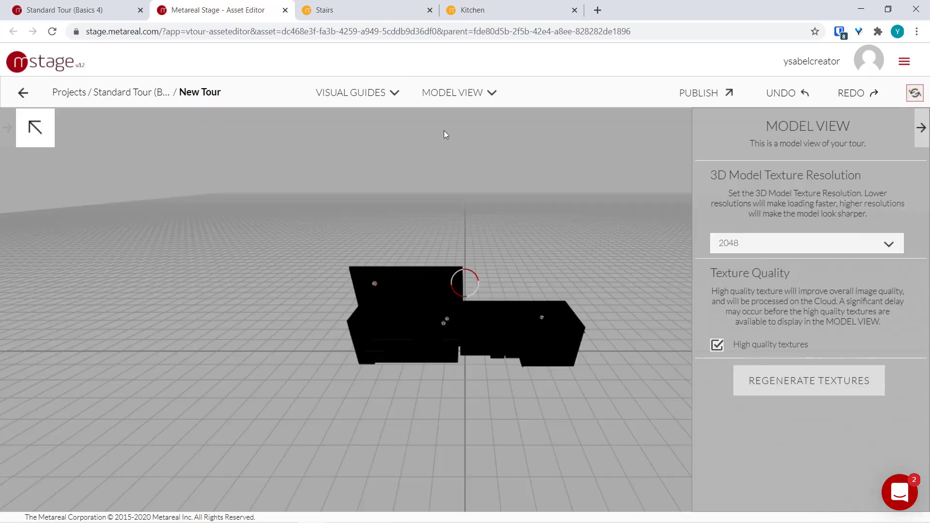
left_click_drag(397, 387, 285, 345)
left_click_drag(538, 381, 466, 356)
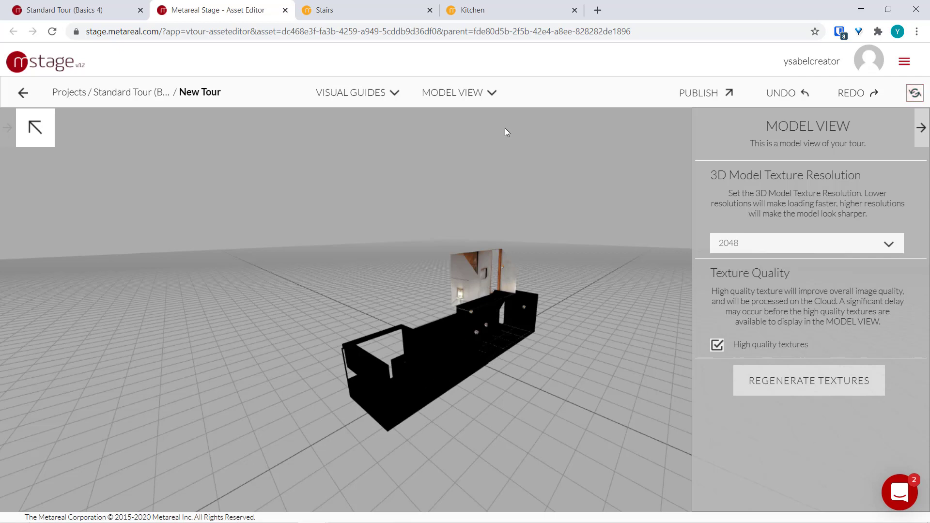
Show the tour in Preview and move from the entrance hall into the kitchen.
left_click(486, 93)
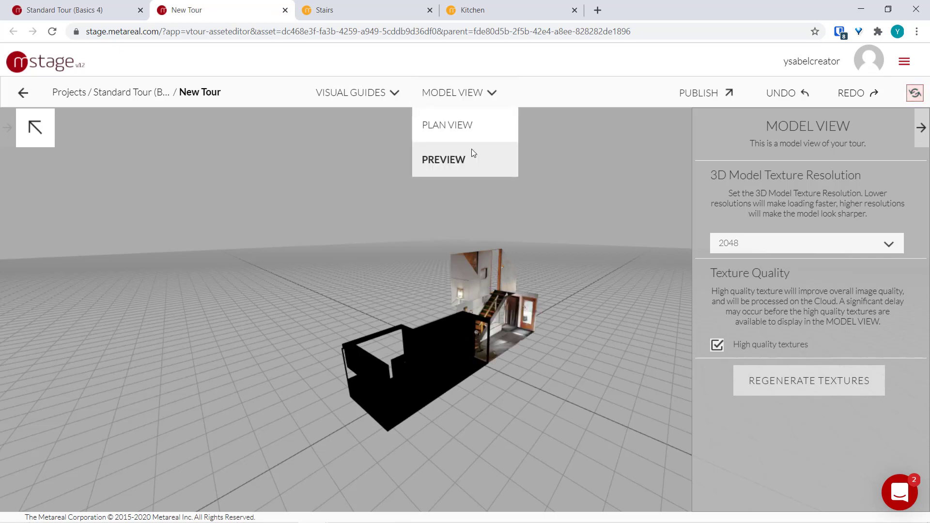
left_click(473, 153)
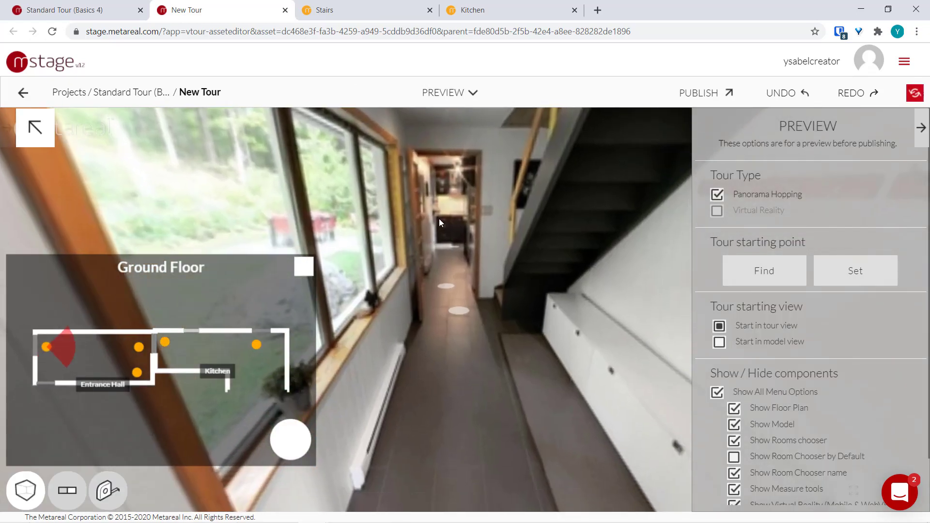
left_click(439, 219)
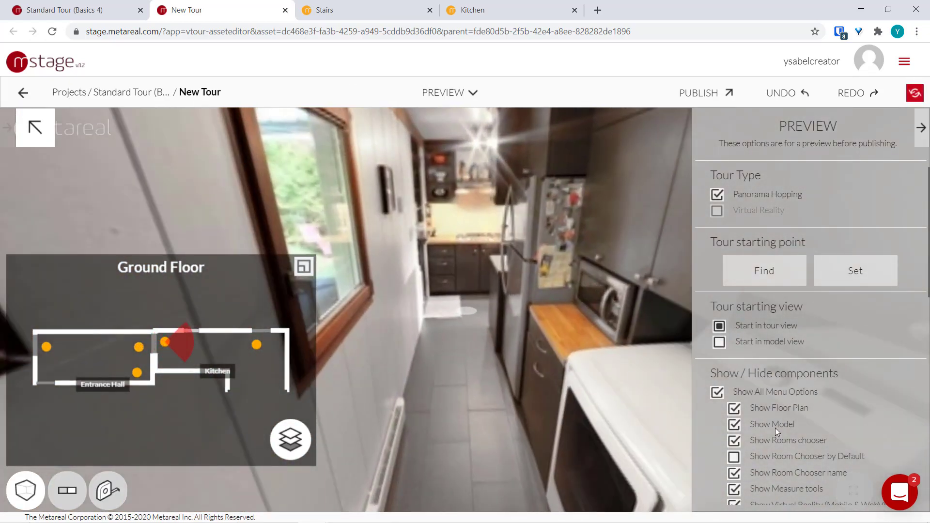
Hide the minimap in the tour preview, show it again, and move to the far kitchen panorama.
scroll(756, 398, "down", 3)
left_click(735, 400)
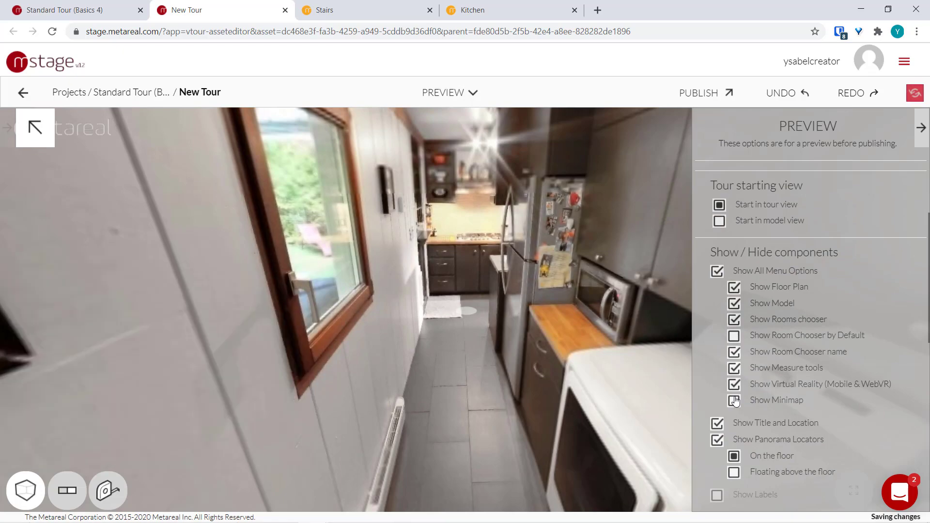
left_click(734, 400)
left_click(455, 264)
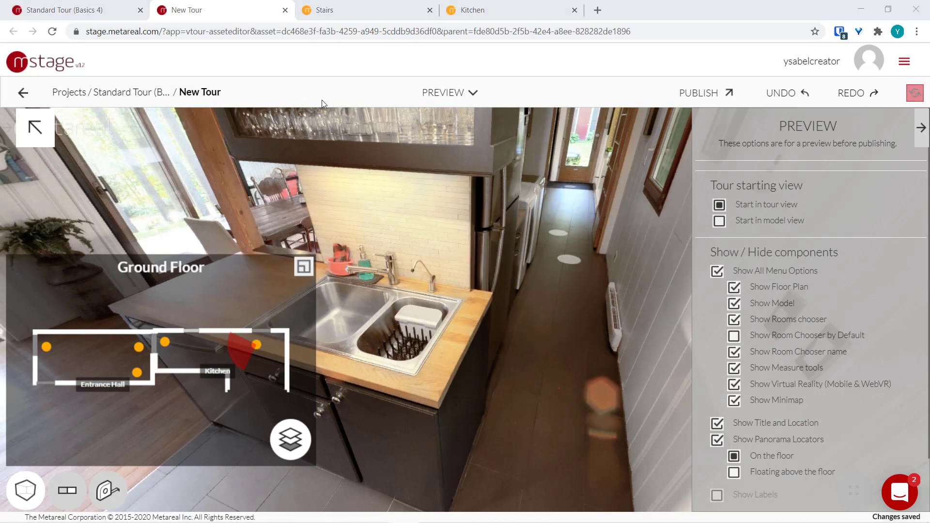
Close the New Tour, Stairs and Kitchen pages to return to the Standard Tour (Basics 4) project dashboard.
left_click(285, 10)
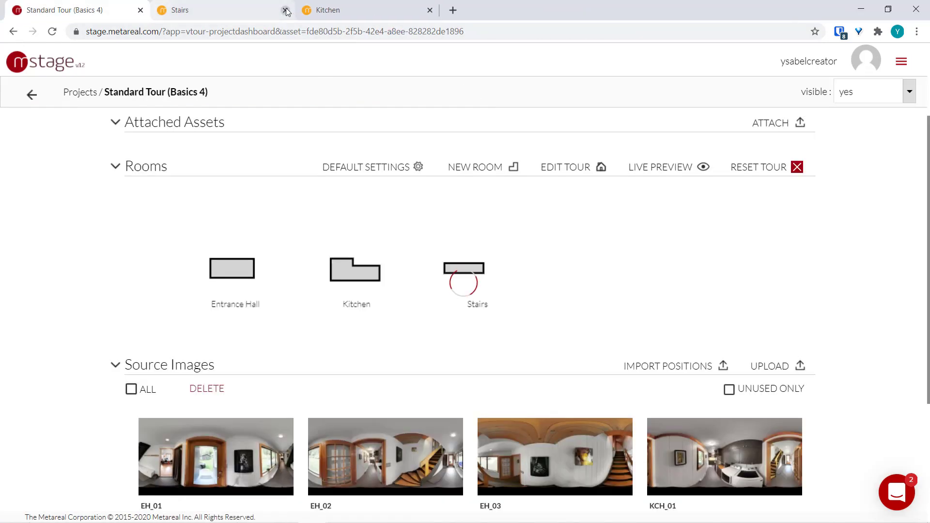
left_click(285, 10)
left_click(285, 10)
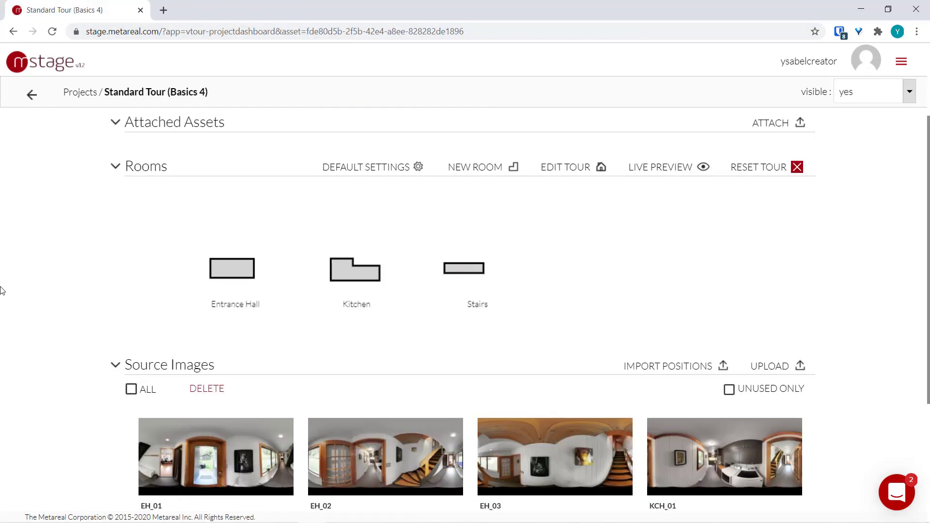
Select the KCH_01 and KCH_02 panoramas among the project's source images.
scroll(1, 291, "down", 4)
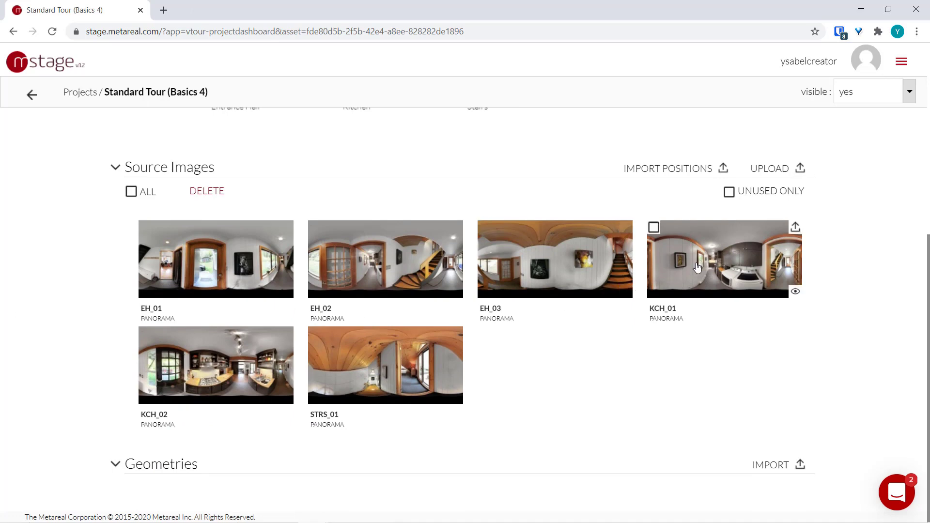
left_click(654, 227)
mouse_move(192, 368)
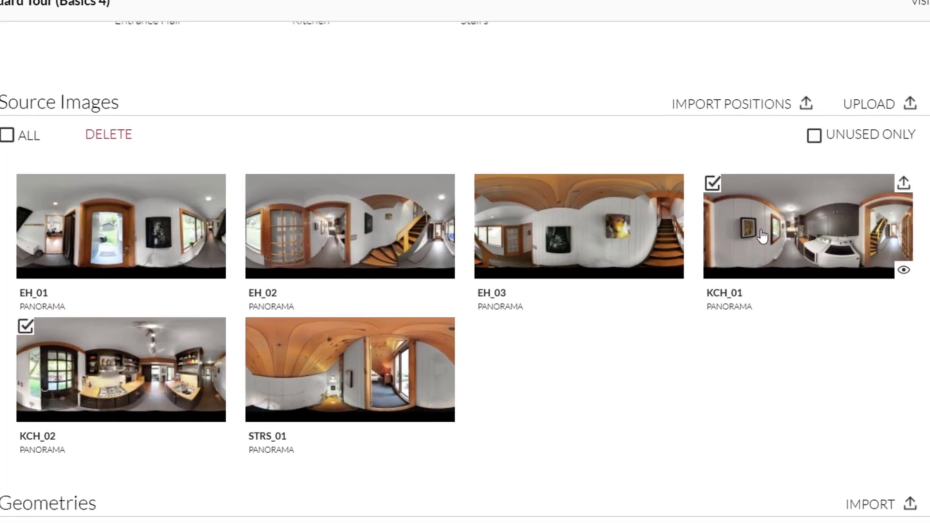
mouse_move(90, 385)
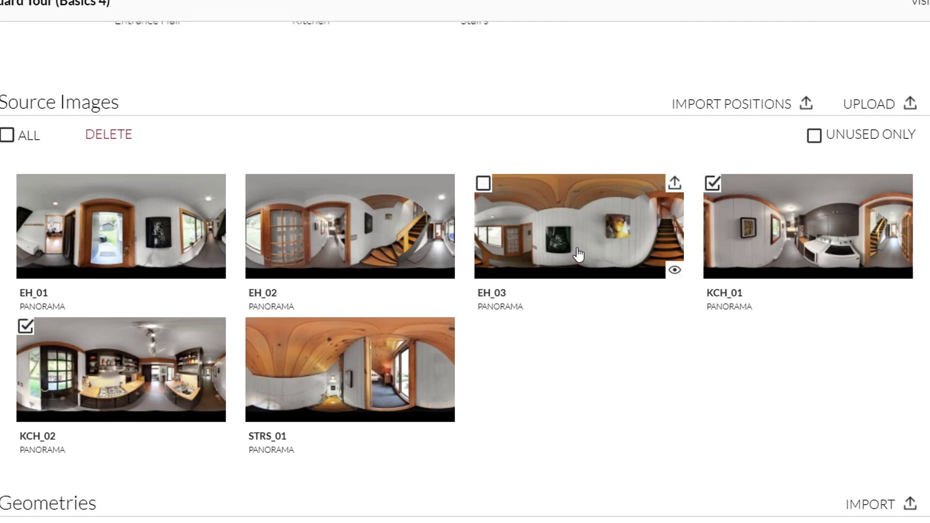
mouse_move(896, 275)
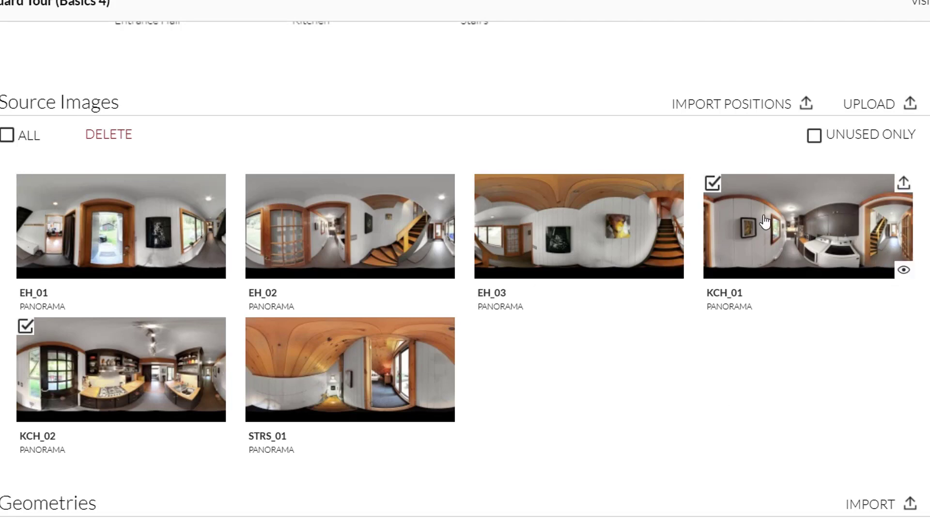
Open the KCH_01 source image in the viewer and rename it aoshifidsa.
left_click(904, 272)
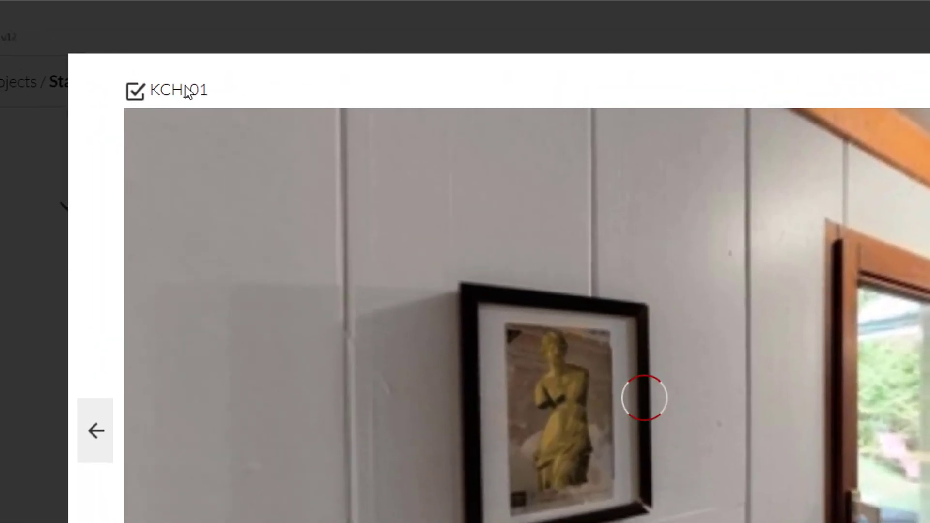
left_click(111, 31)
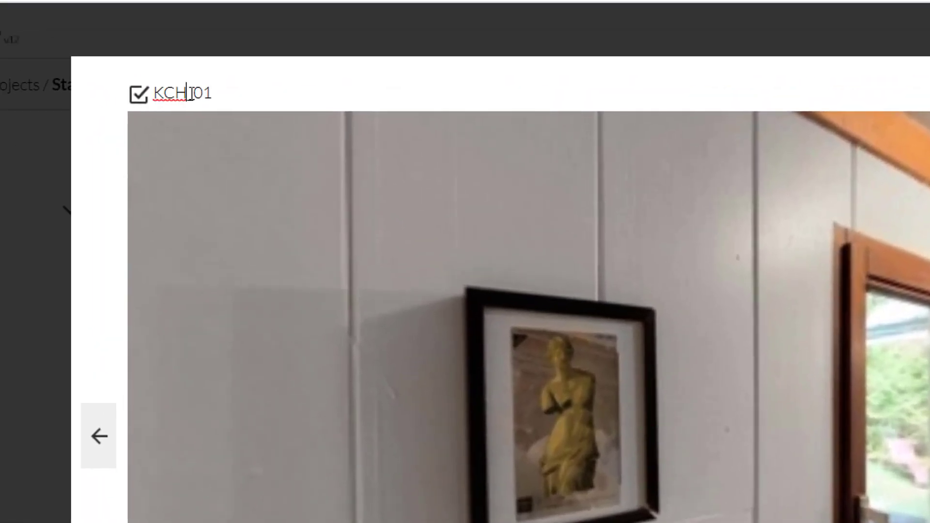
double_click(192, 94)
type("aoshidsa")
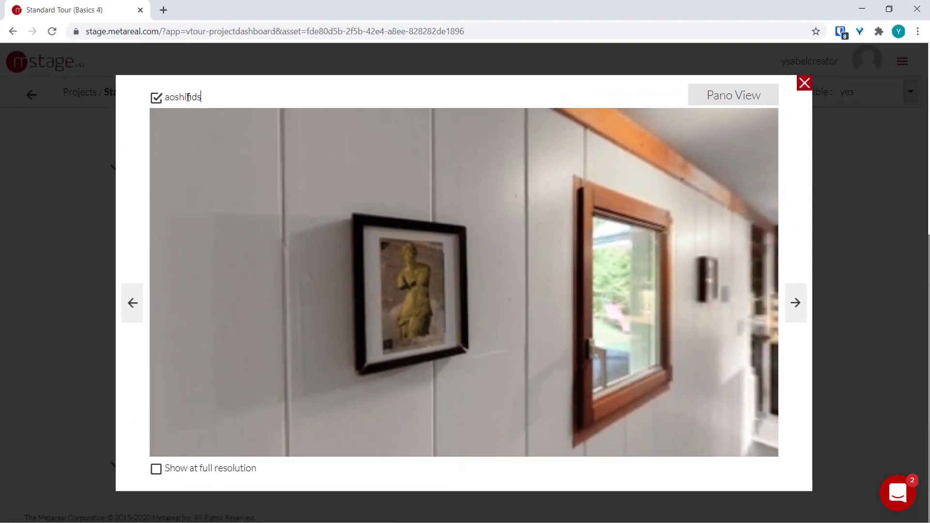
left_click(804, 84)
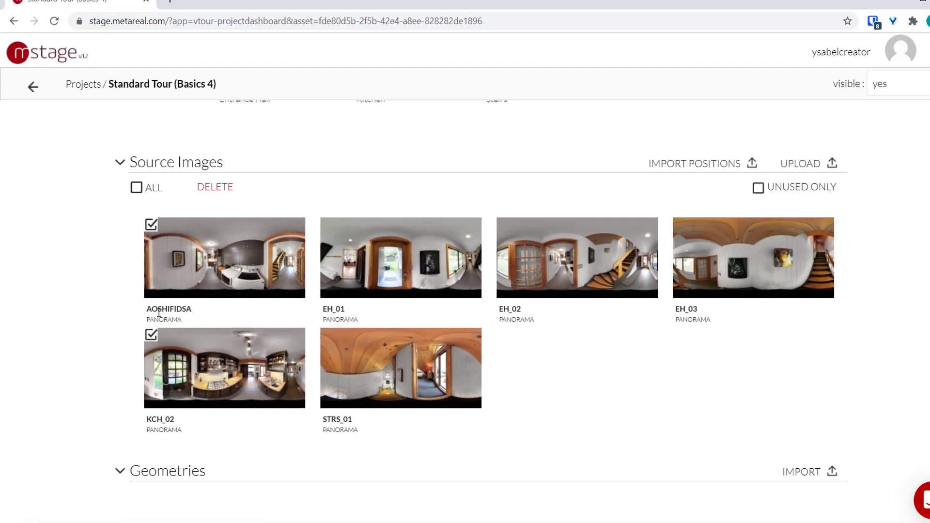
Reopen the renamed kitchen panorama in the viewer and set its name back to KCH_01.
left_click(293, 291)
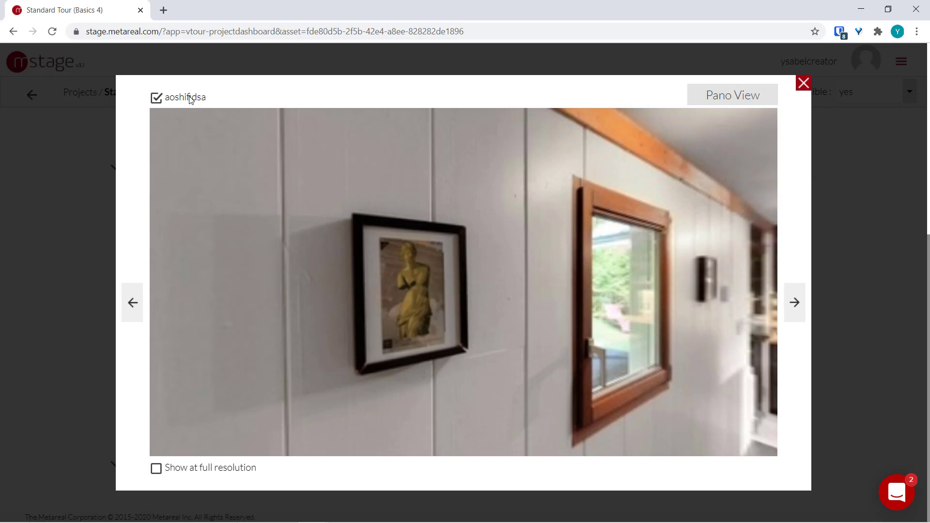
double_click(189, 97)
type("k")
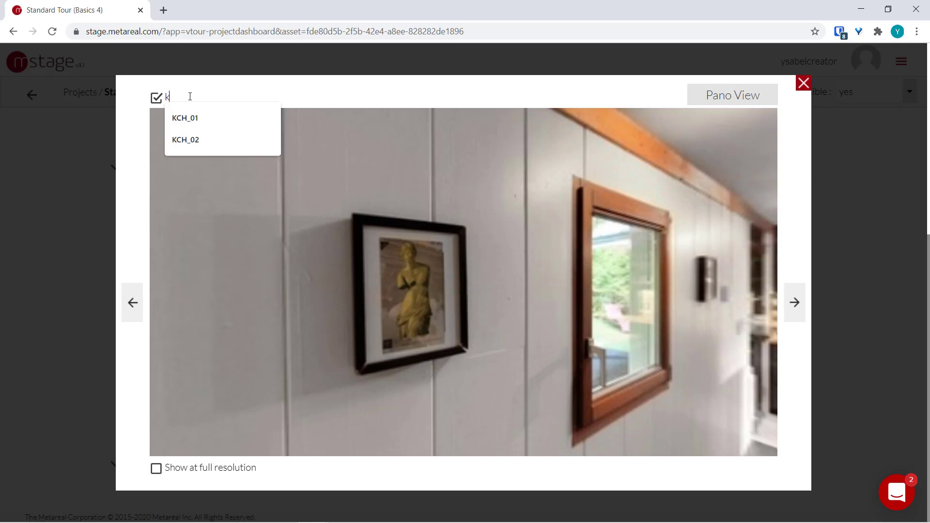
key("Down")
key("Return")
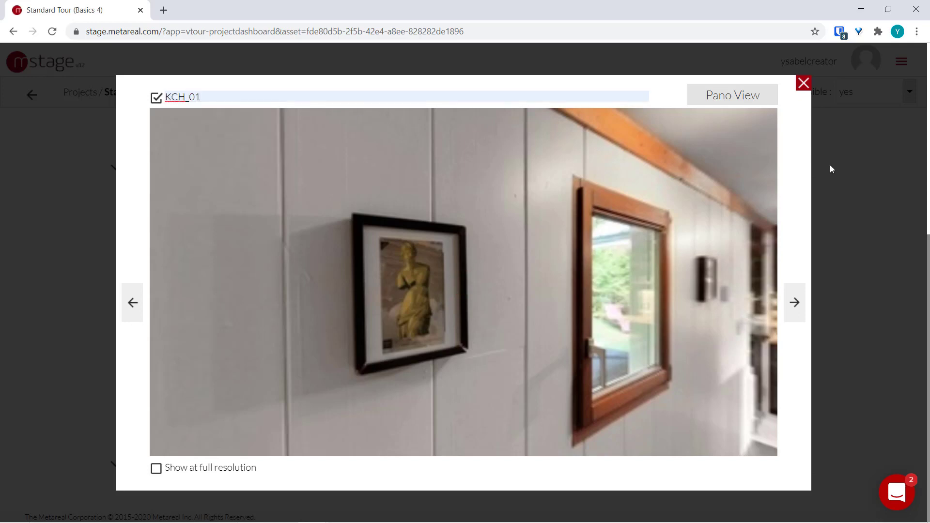
left_click(804, 83)
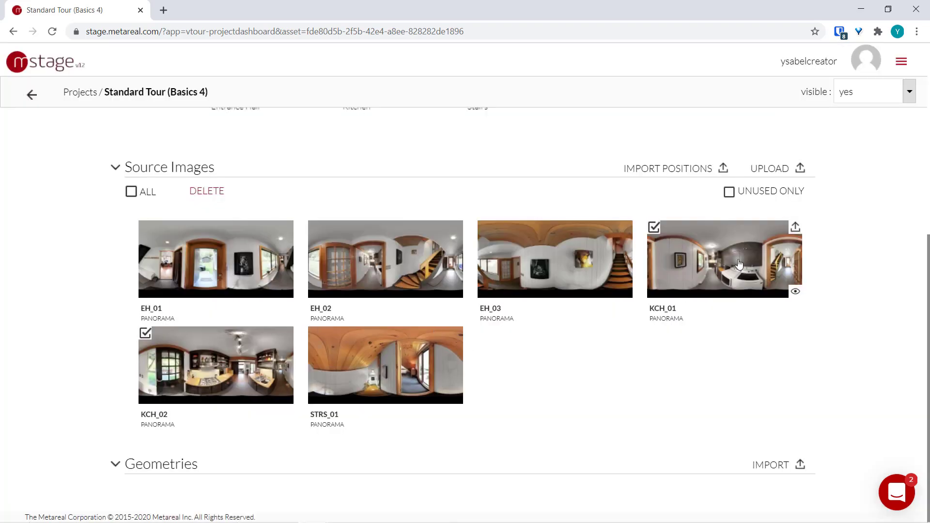
Create a new room from the selected KCH_01 and KCH_02 panoramas and name it Kitchen 2.
scroll(647, 382, "up", 3)
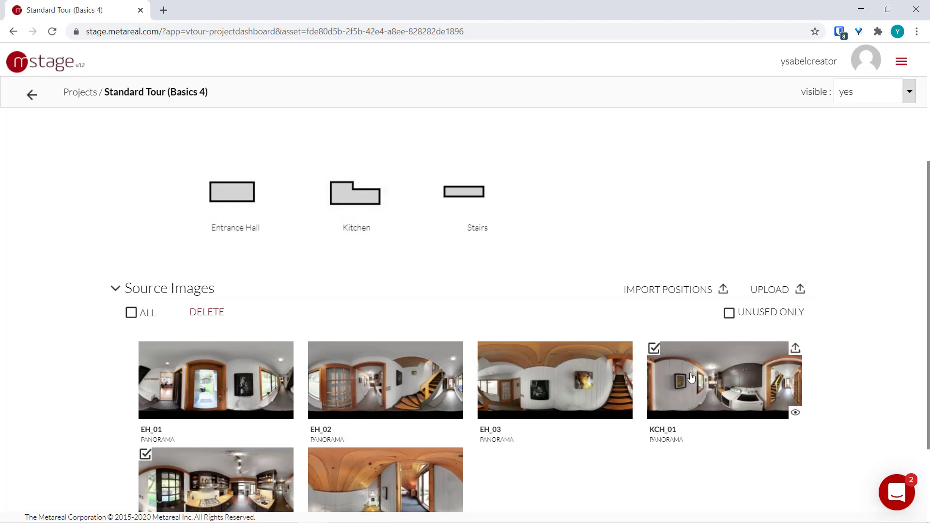
scroll(656, 417, "down", 3)
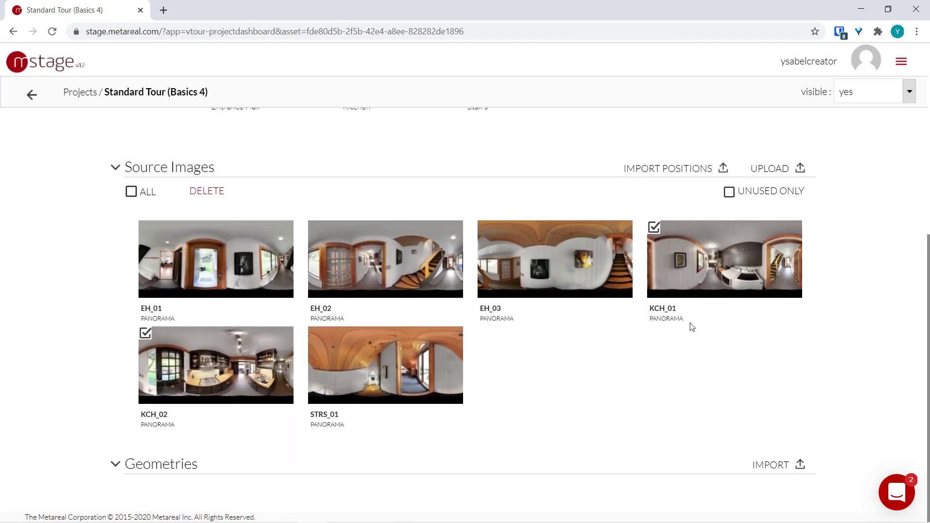
scroll(681, 320, "up", 6)
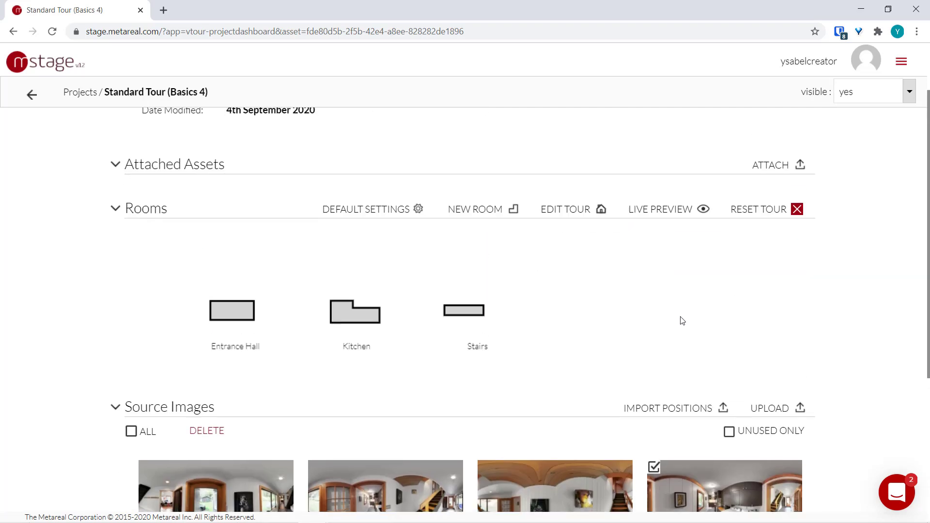
left_click(490, 209)
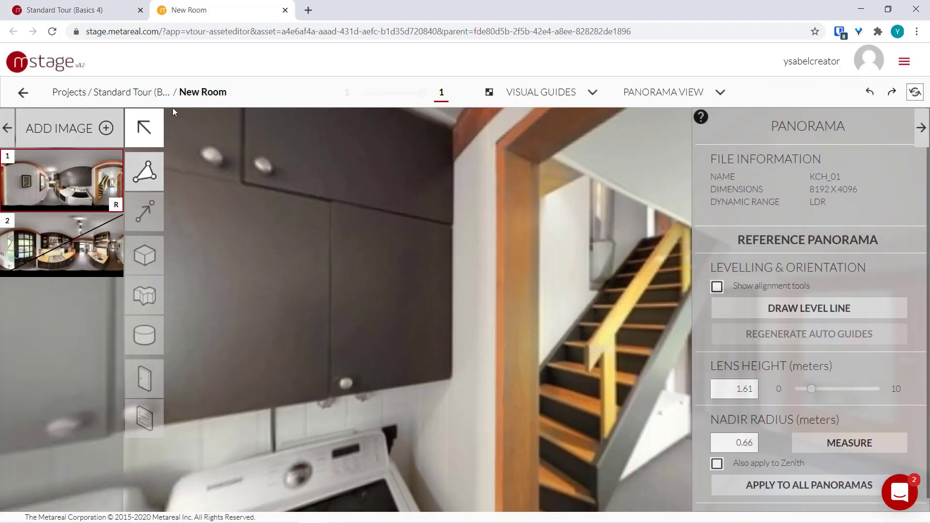
left_click(188, 92)
type("Ki")
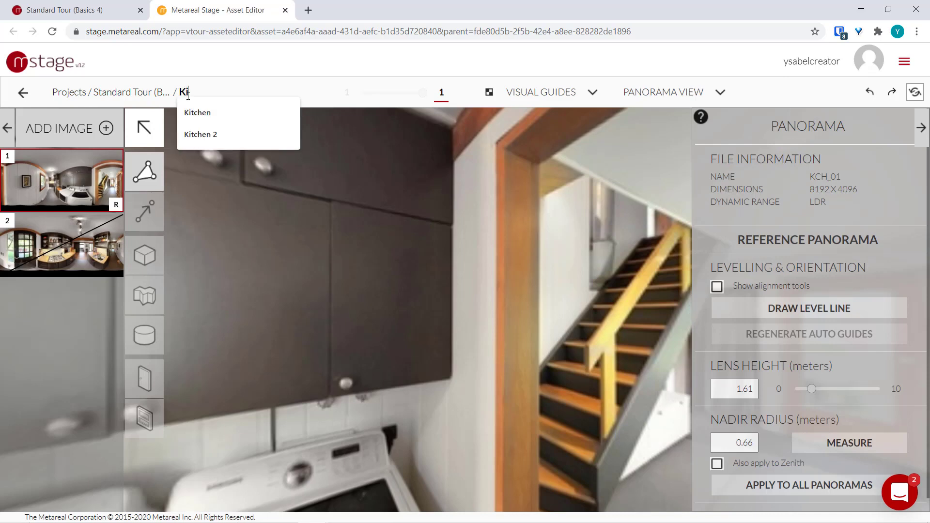
type("tchen 2")
key("Return")
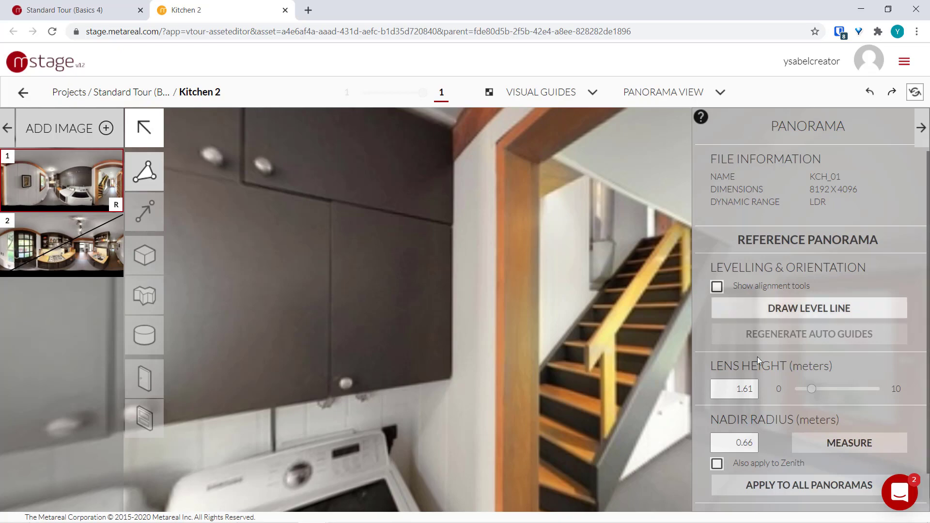
Look along the corridor in the KCH_01 panorama and check the room list on the project dashboard.
left_click_drag(327, 360, 510, 266)
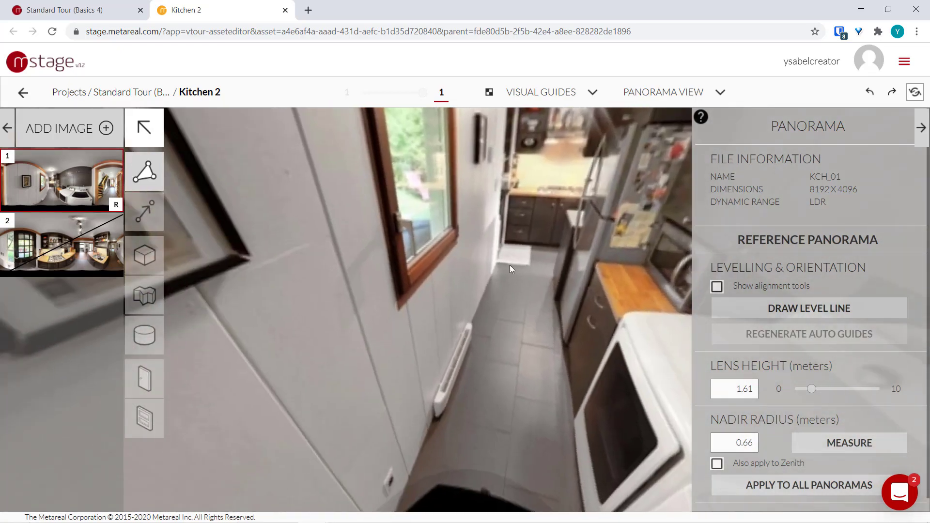
left_click_drag(580, 304, 518, 402)
left_click_drag(566, 210, 500, 346)
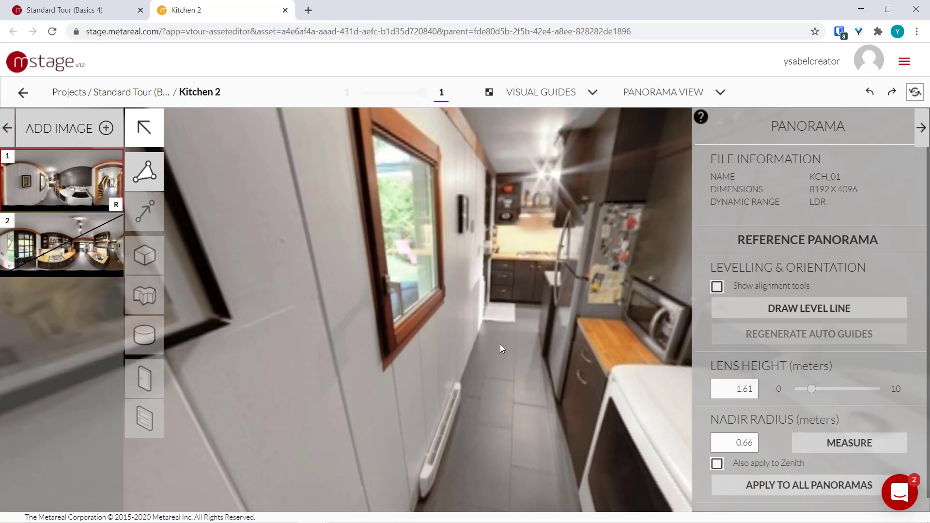
left_click(74, 14)
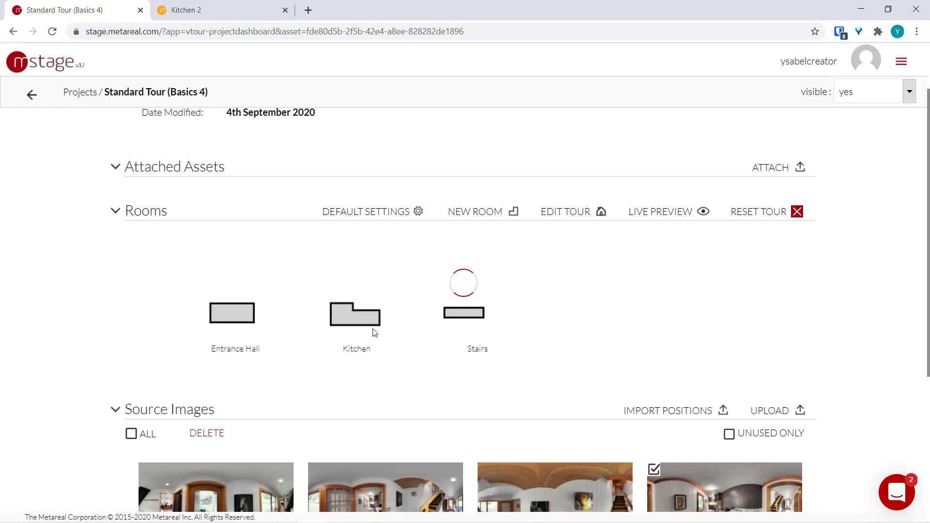
left_click(218, 10)
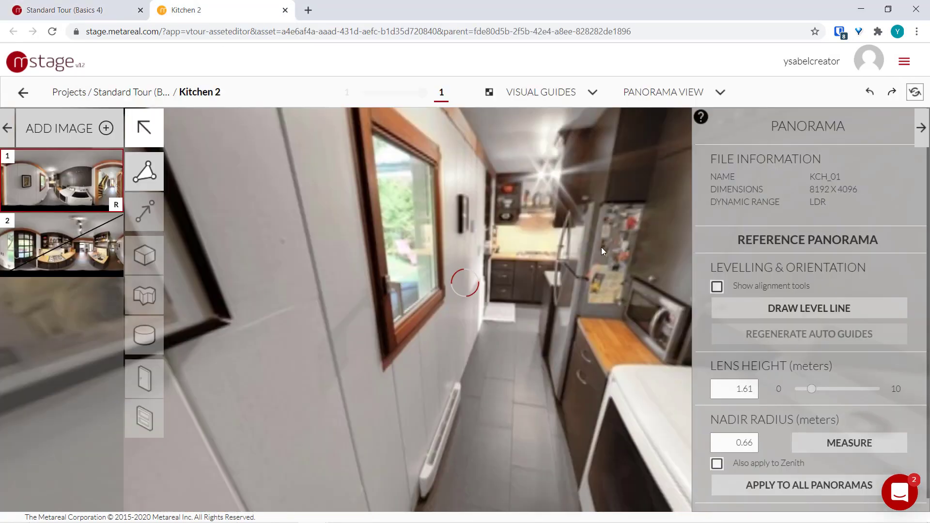
Show the alignment tools for Kitchen 2 and inspect the alignment lines on KCH_01 and KCH_02.
left_click(717, 287)
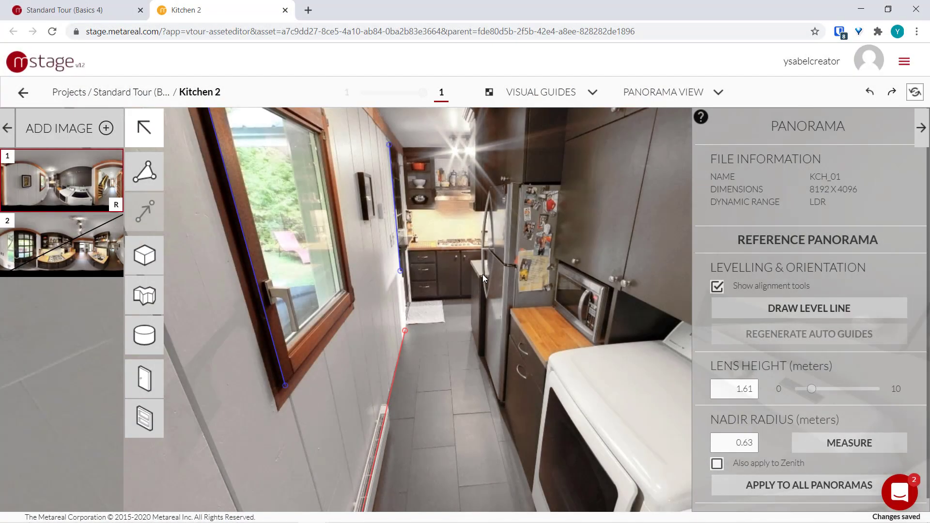
left_click(55, 252)
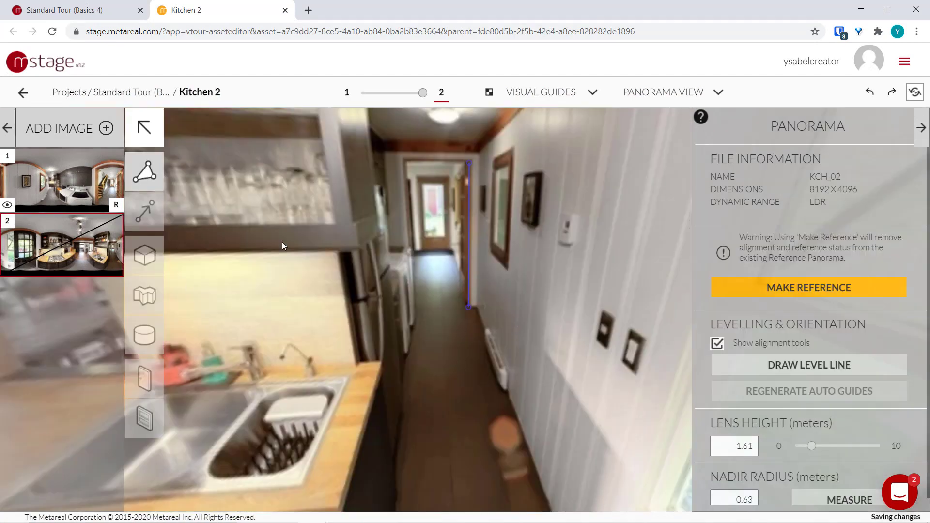
left_click(47, 199)
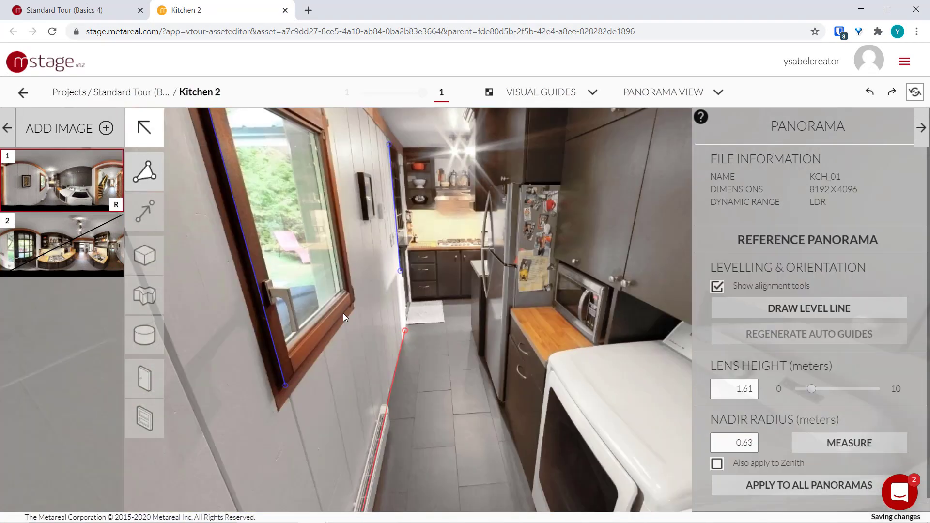
Start drawing the room outline in KCH_01, placing its first corner at the wall base beside the door frame.
left_click(145, 172)
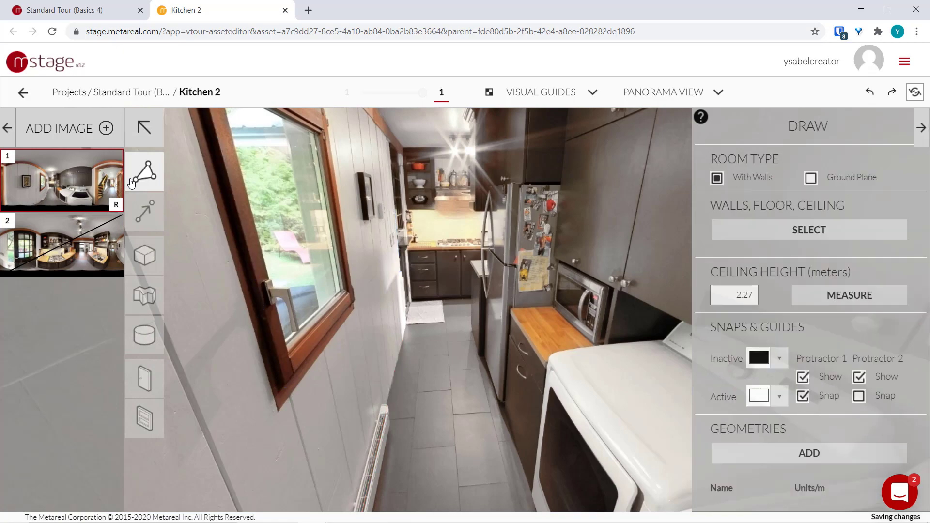
mouse_move(341, 414)
left_mouse_down()
mouse_move(359, 400)
mouse_move(362, 370)
mouse_move(621, 199)
mouse_move(500, 222)
mouse_move(430, 257)
left_mouse_up()
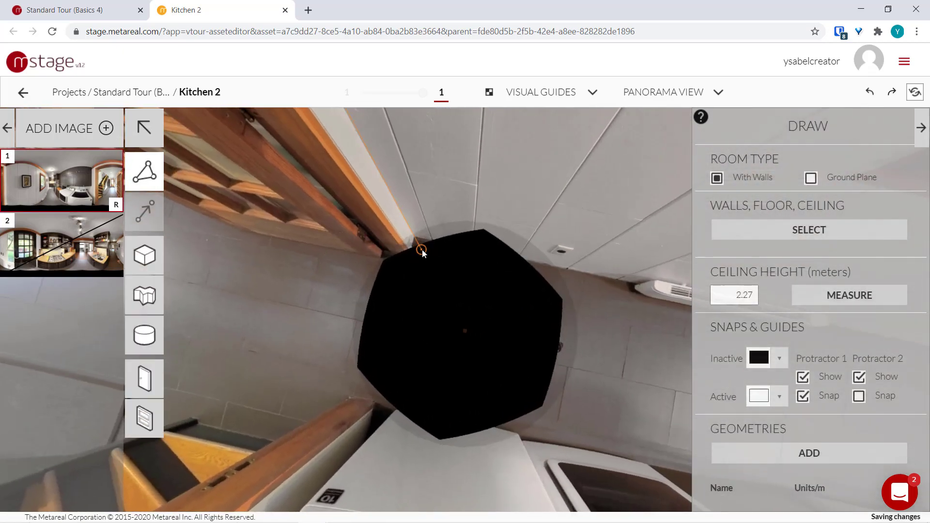
left_click(413, 236)
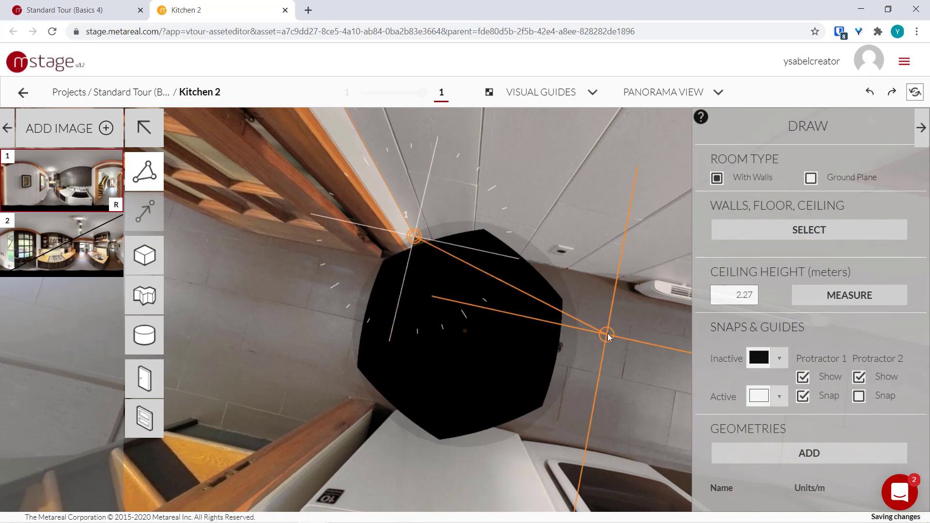
Place the outline's second corner at the washer's front corner nearest the staircase doorway.
left_click_drag(612, 200, 388, 368)
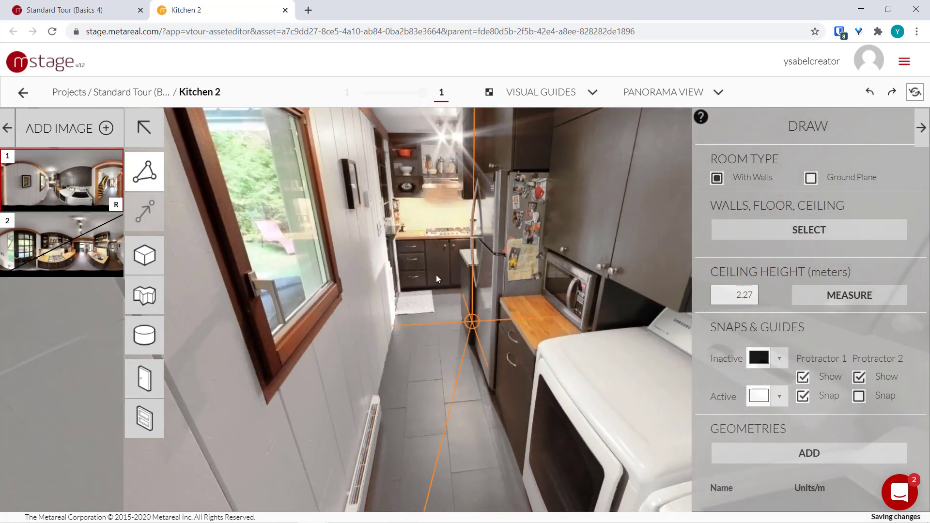
left_click_drag(545, 372, 325, 255)
left_click_drag(516, 338, 403, 334)
left_click_drag(304, 277, 391, 302)
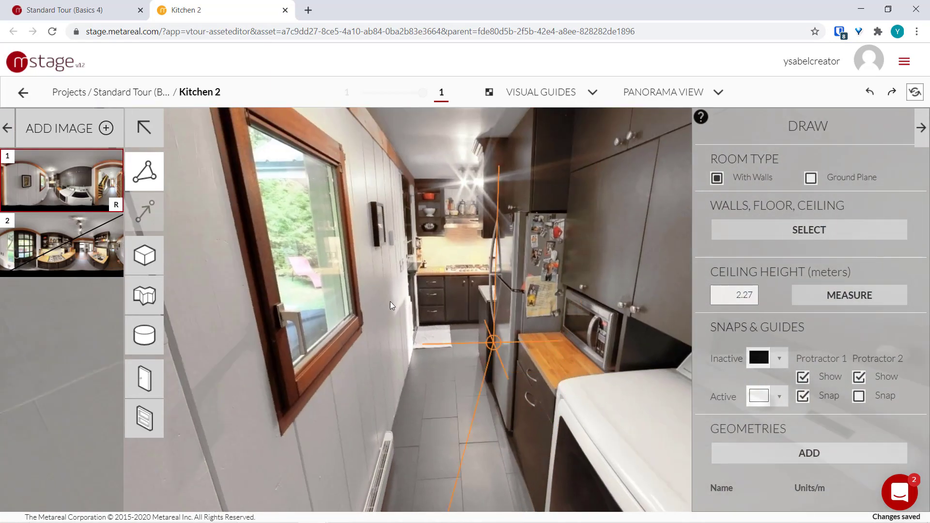
left_click_drag(431, 353, 374, 321)
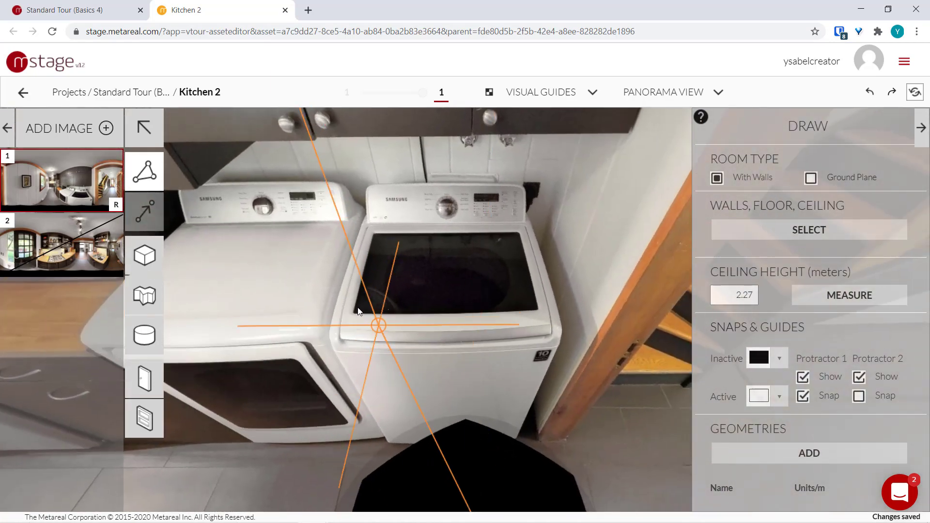
left_click_drag(262, 302, 429, 296)
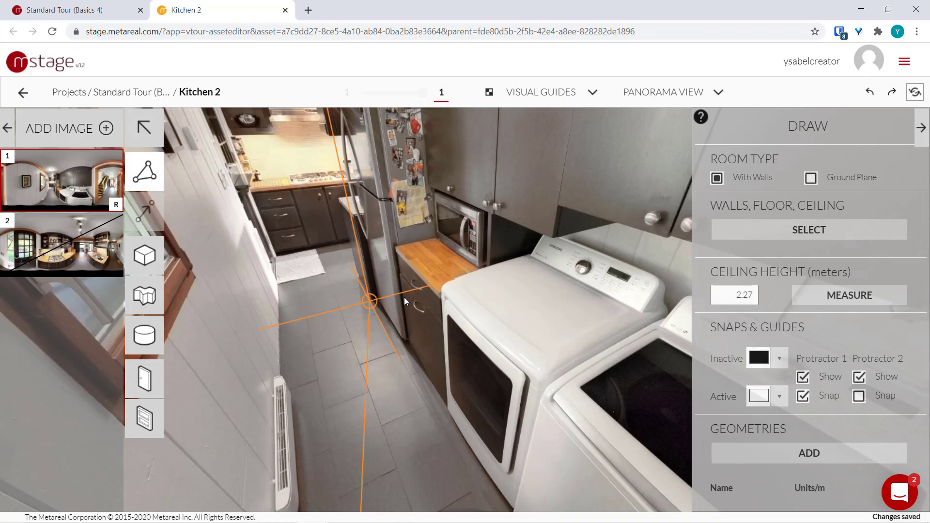
left_click_drag(523, 344, 278, 243)
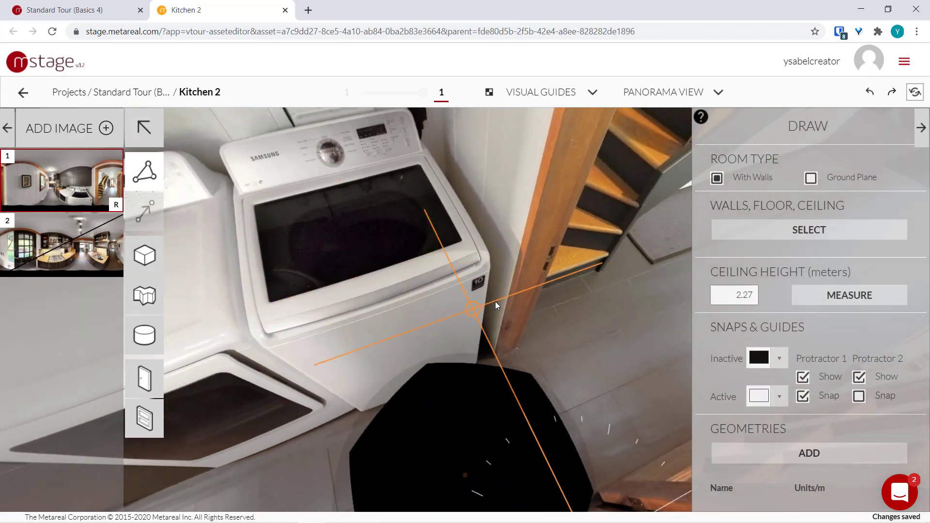
scroll(506, 321, "down", 2)
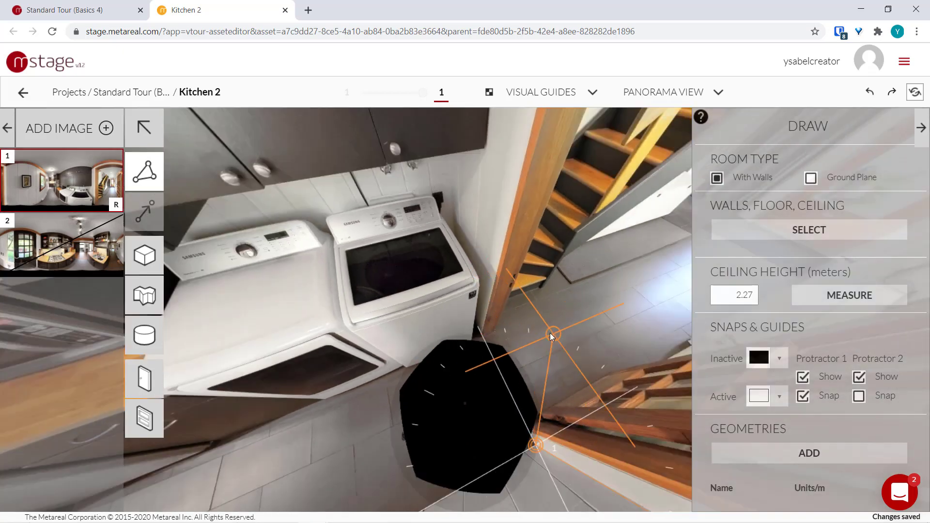
left_click_drag(551, 333, 452, 423)
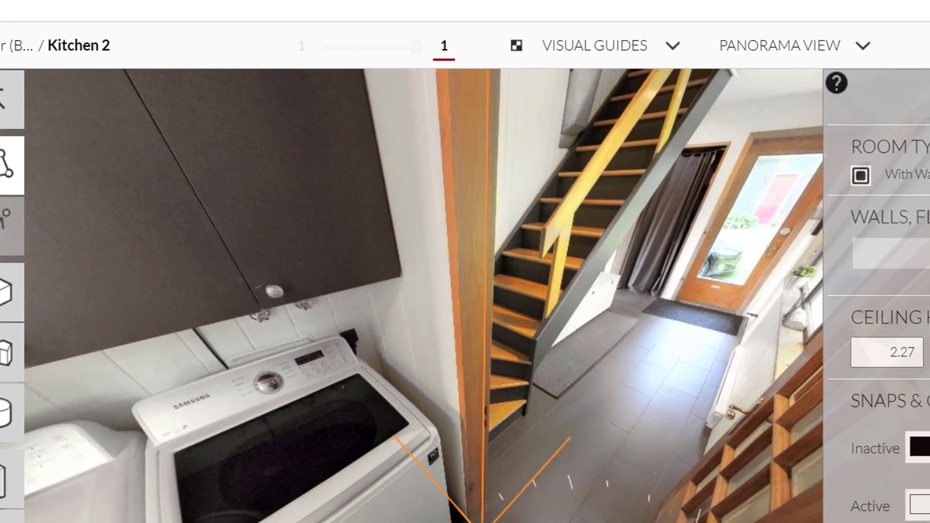
left_click(469, 517)
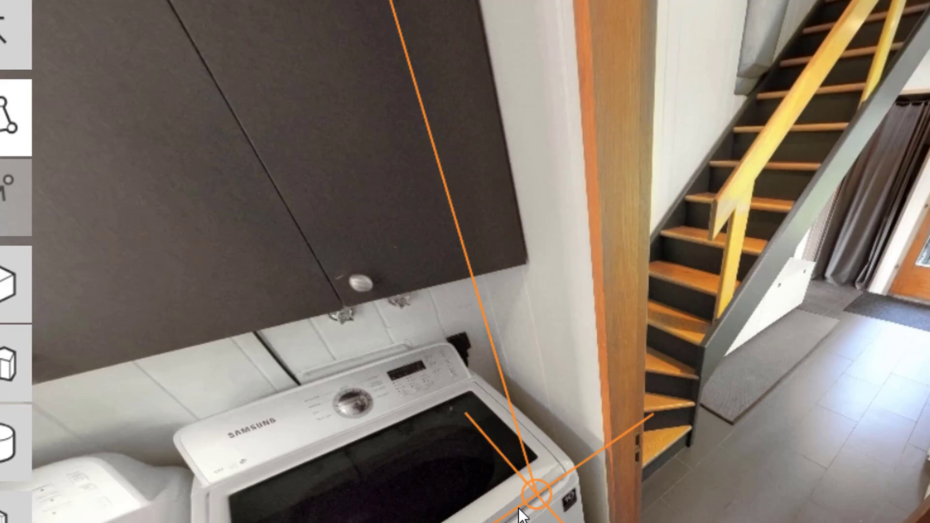
left_click(519, 509)
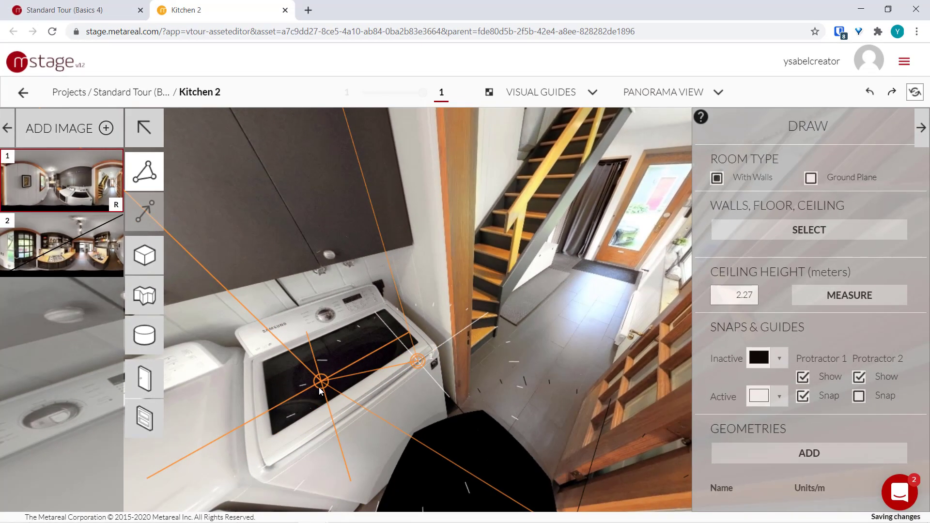
Complete the four-sided outline with one corner at the wooden-topped cabinet and one at the base of the window wall.
left_click_drag(319, 388, 456, 335)
left_click_drag(350, 316, 438, 310)
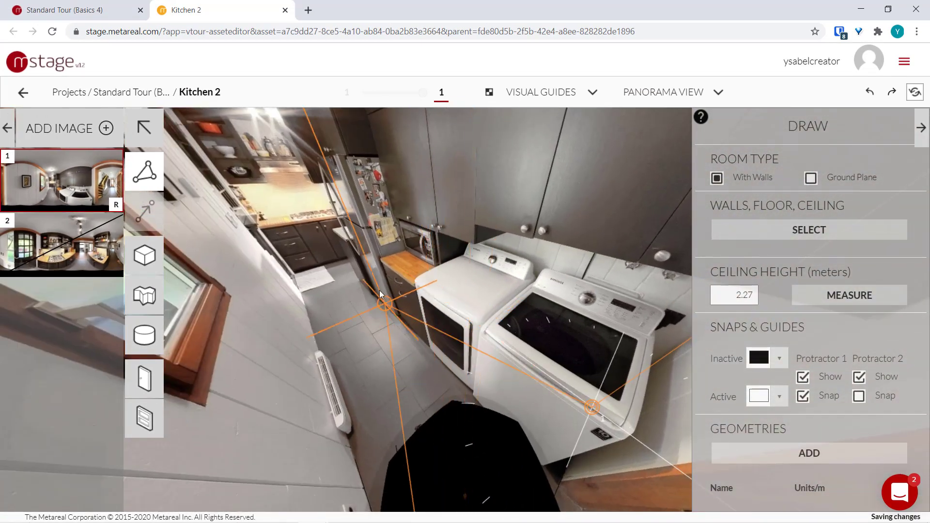
left_click(397, 274)
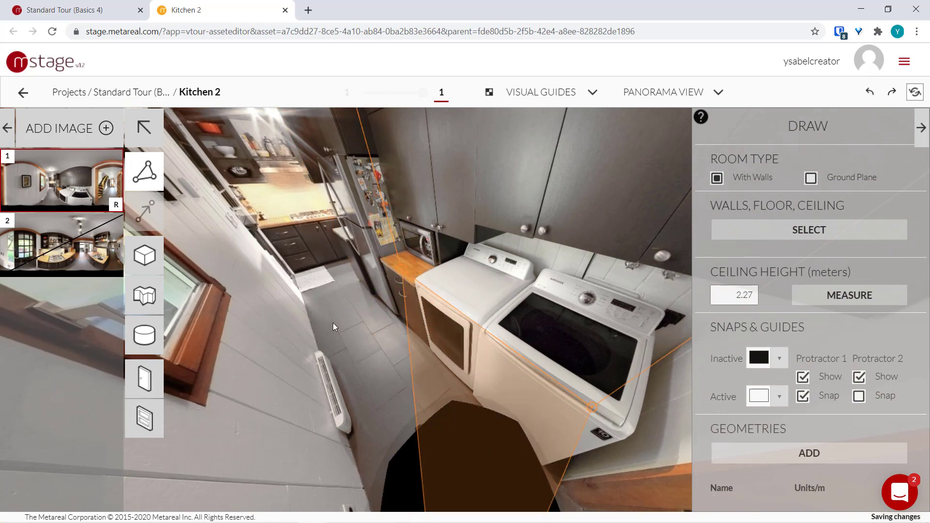
left_click(300, 291)
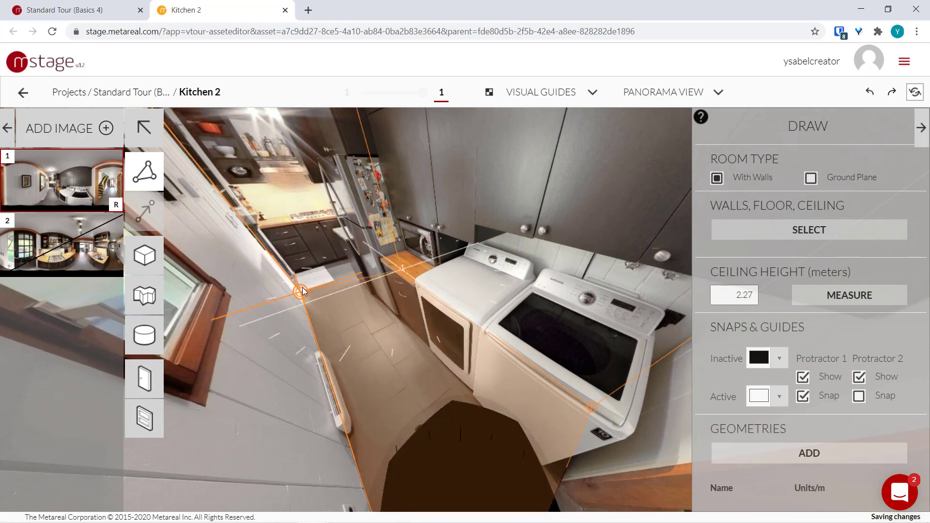
Extend the outline's two far corners along the corridor towards the end cabinets, enabling snapping to Protractor 2.
left_click_drag(318, 249, 443, 362)
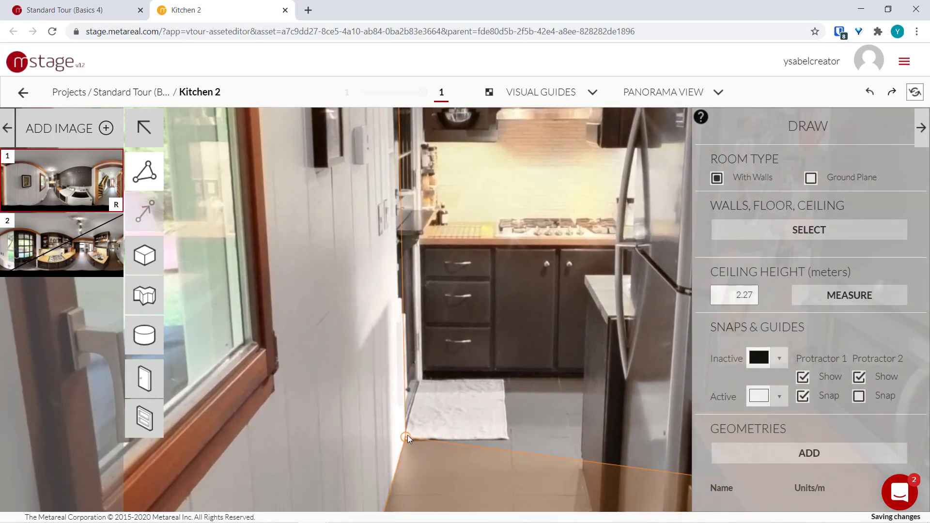
left_click_drag(408, 435, 426, 339)
key("2")
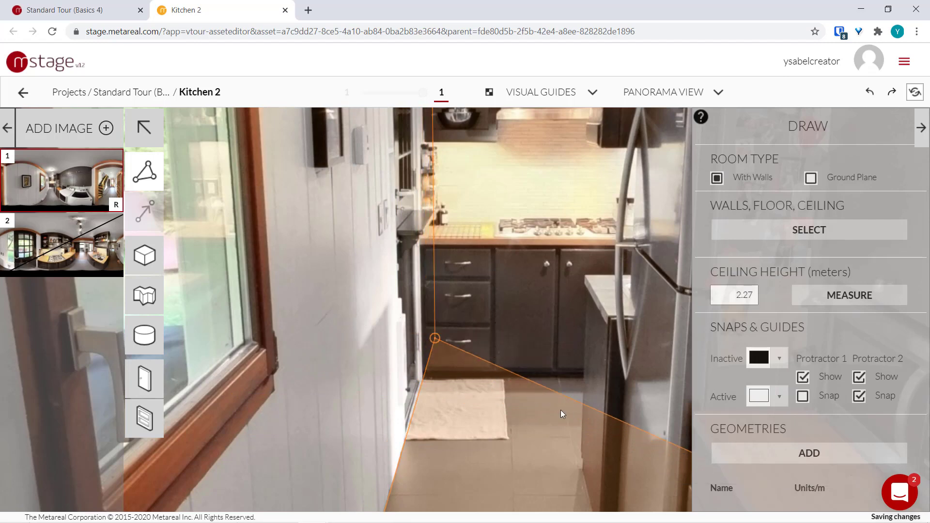
left_click_drag(560, 410, 516, 316)
left_click_drag(659, 361, 579, 235)
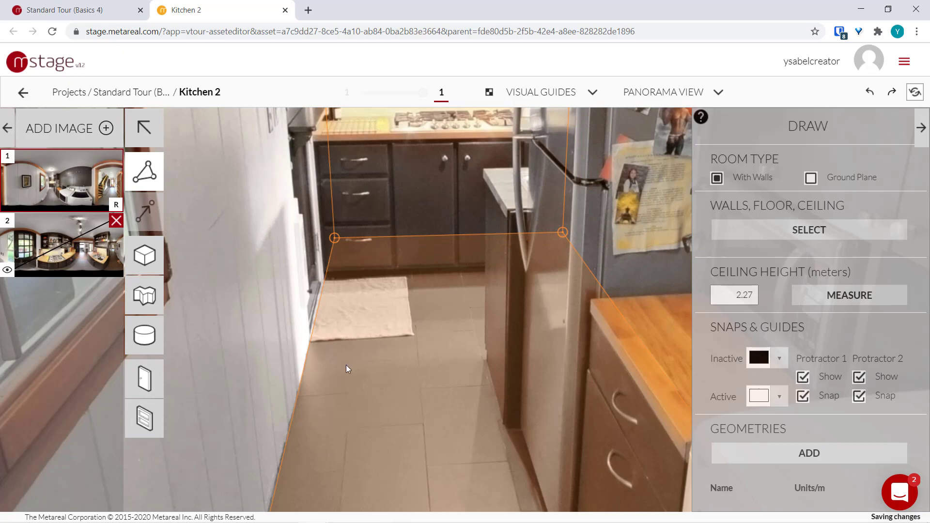
Examine the drawn room outline in KCH_02 and along the corridor and laundry machines in KCH_01.
left_click(62, 245)
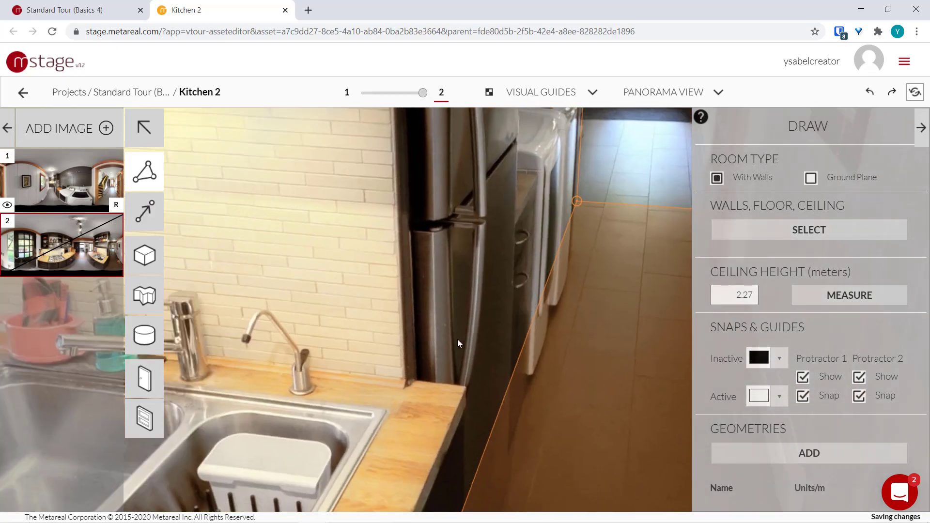
left_click_drag(457, 339, 398, 302)
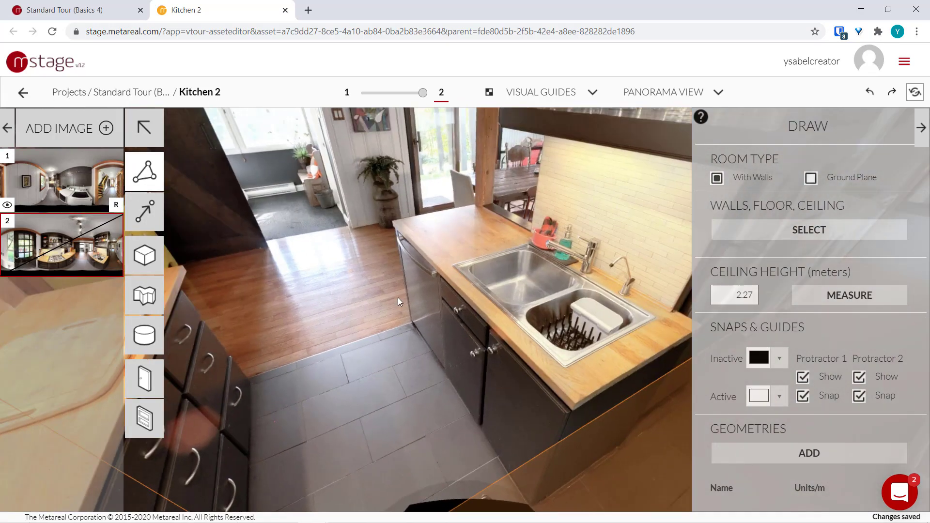
left_click(63, 180)
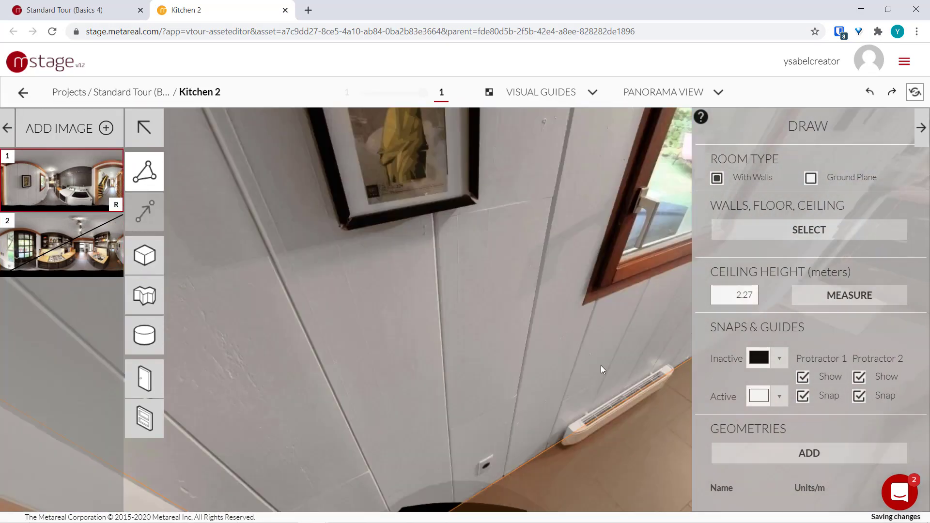
mouse_move(602, 370)
left_mouse_down()
mouse_move(452, 405)
mouse_move(472, 370)
mouse_move(601, 376)
left_mouse_up()
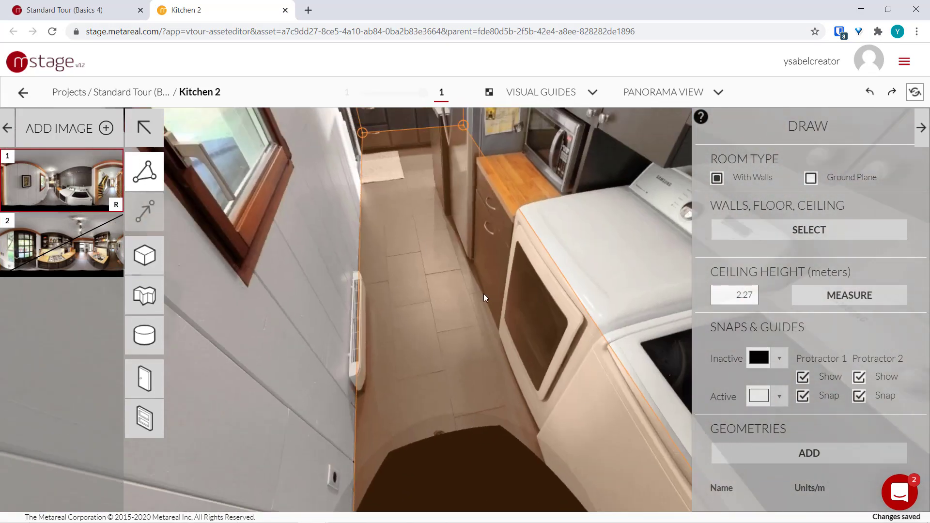
left_click_drag(484, 294, 501, 362)
left_click_drag(559, 419, 516, 402)
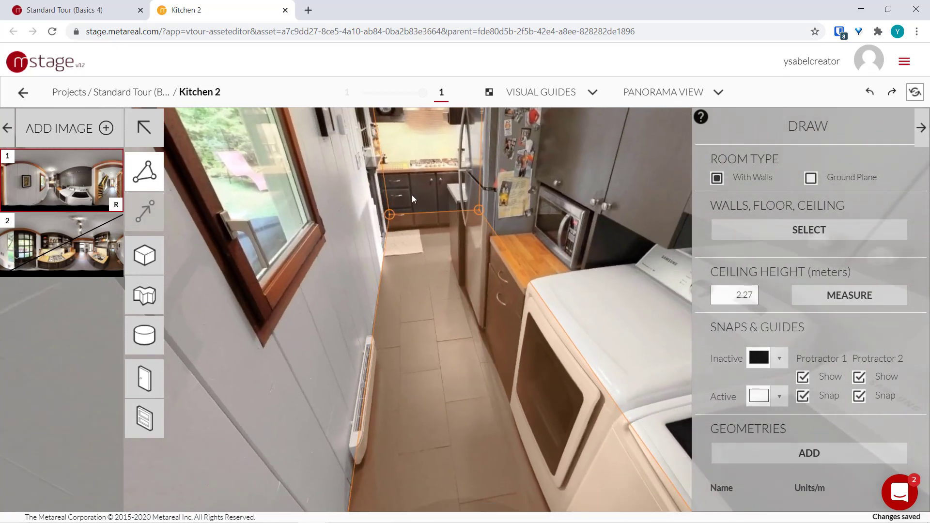
left_click_drag(551, 413, 423, 348)
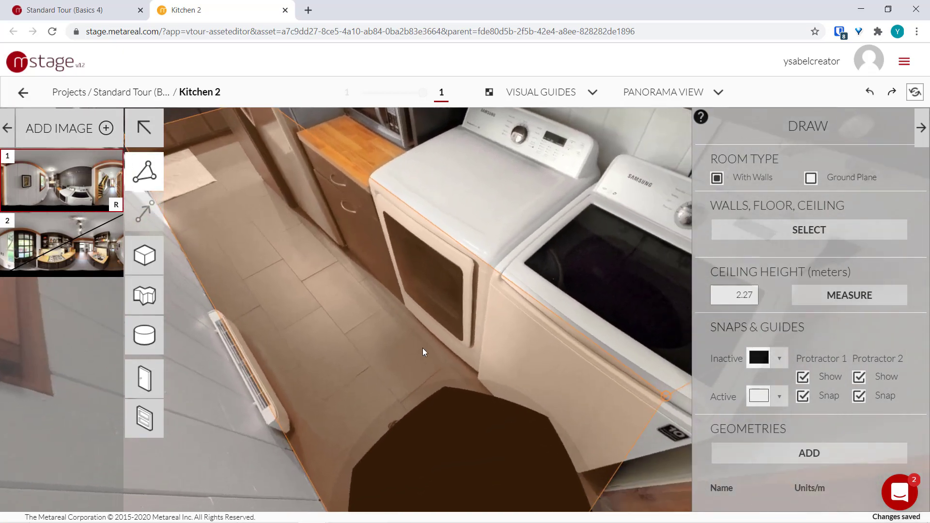
left_click_drag(532, 202, 439, 388)
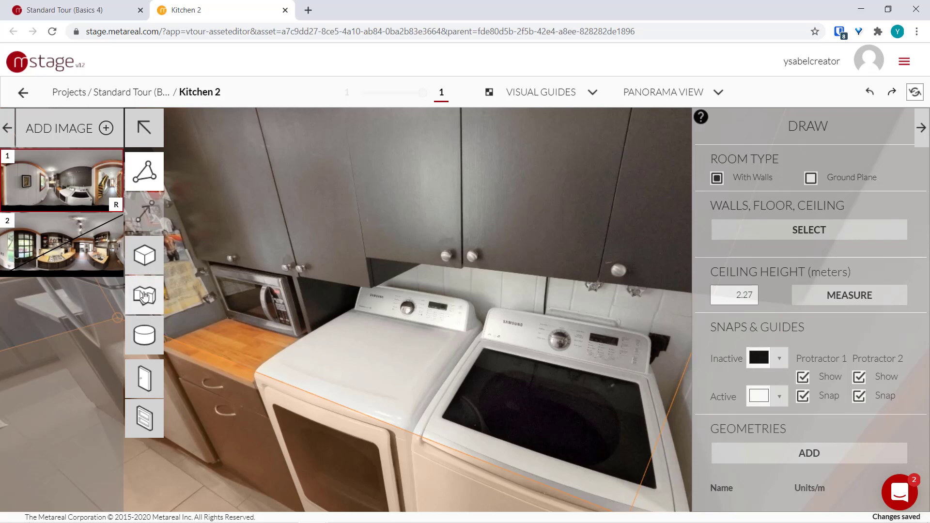
Draw a cube over the washer beside the staircase doorway, starting from its front base edge.
left_click(144, 256)
mouse_move(505, 442)
left_mouse_down()
mouse_move(569, 462)
mouse_move(486, 366)
left_mouse_up()
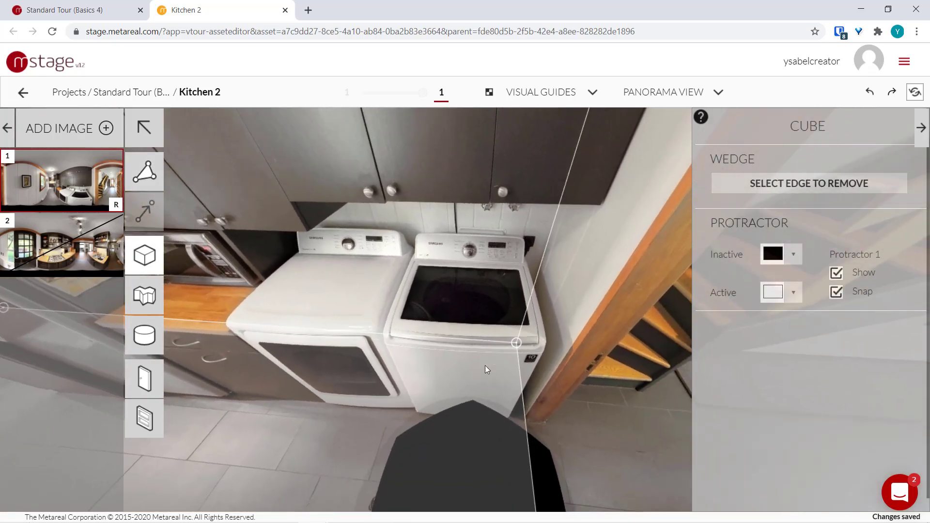
left_click(414, 411)
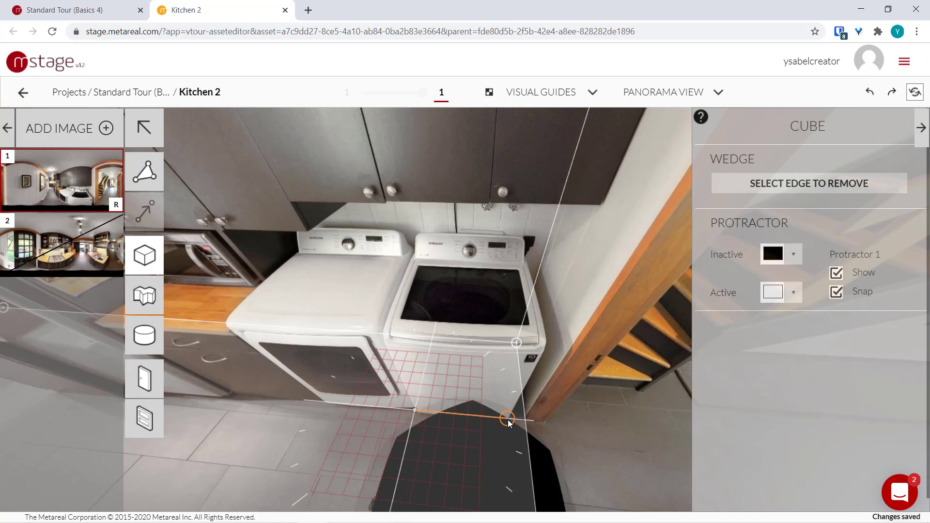
left_click(507, 421)
left_click(497, 356)
left_click_drag(466, 376, 454, 304)
scroll(499, 373, "up", 3)
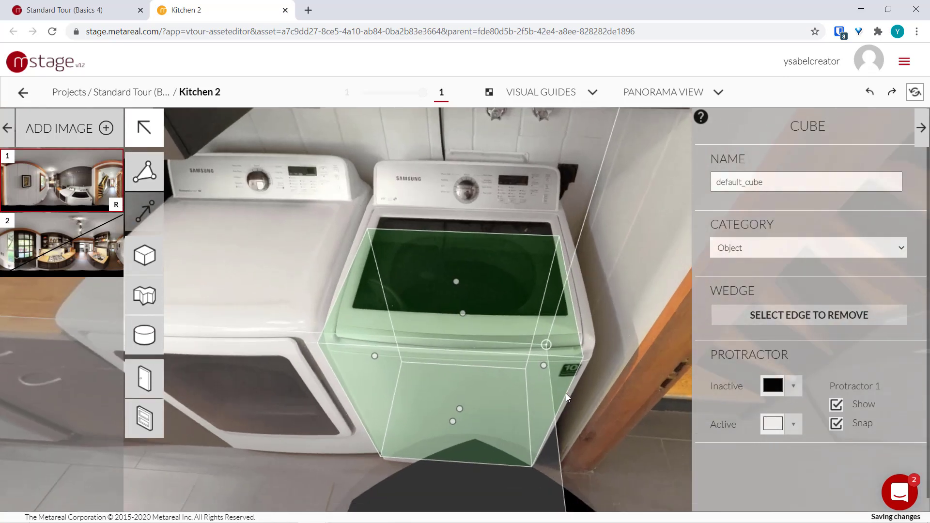
Turn off protractor snapping and stretch the cube backward and sideways to fit the washer, then deselect it and check the fit.
left_click_drag(565, 393, 565, 394)
key("s")
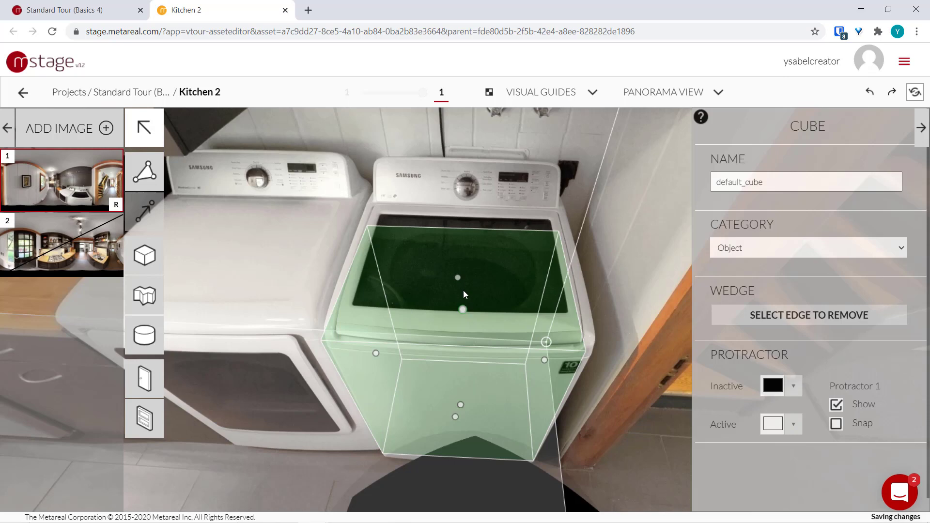
left_click_drag(463, 314, 459, 247)
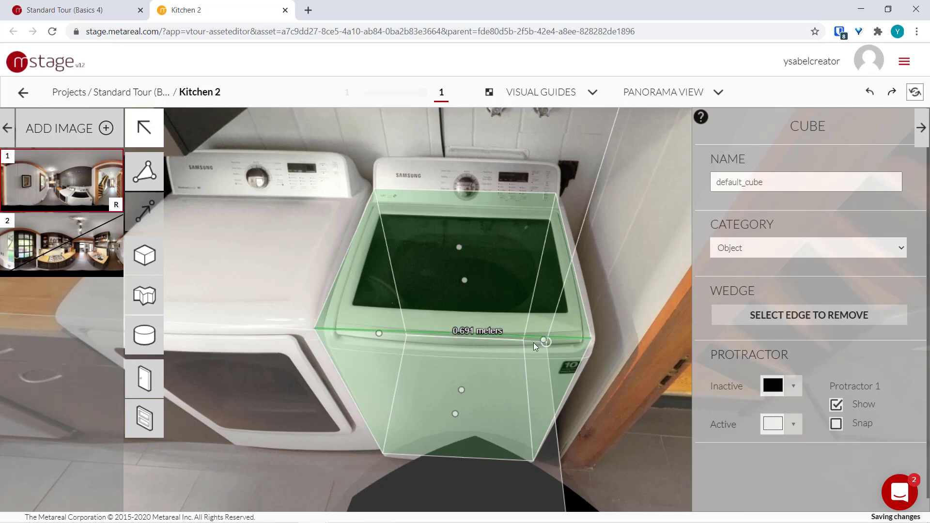
left_click_drag(545, 342, 547, 341)
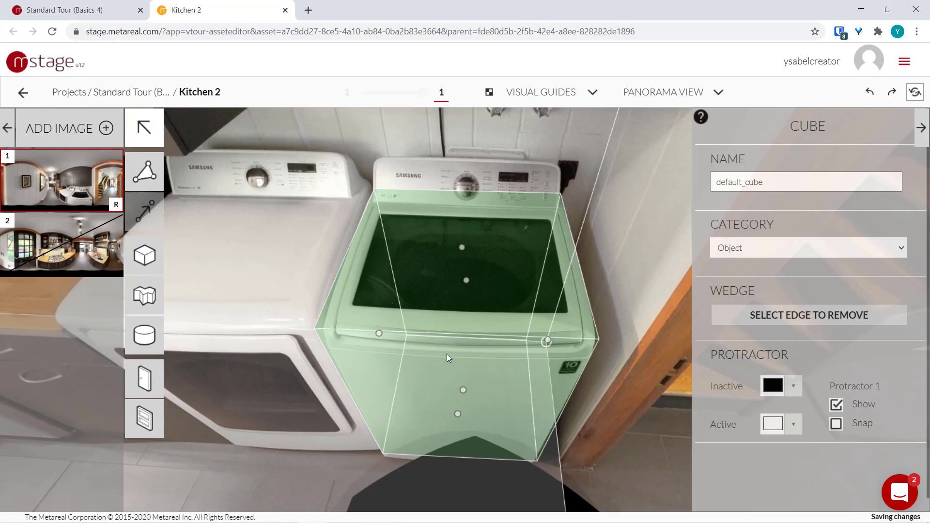
left_click(290, 225)
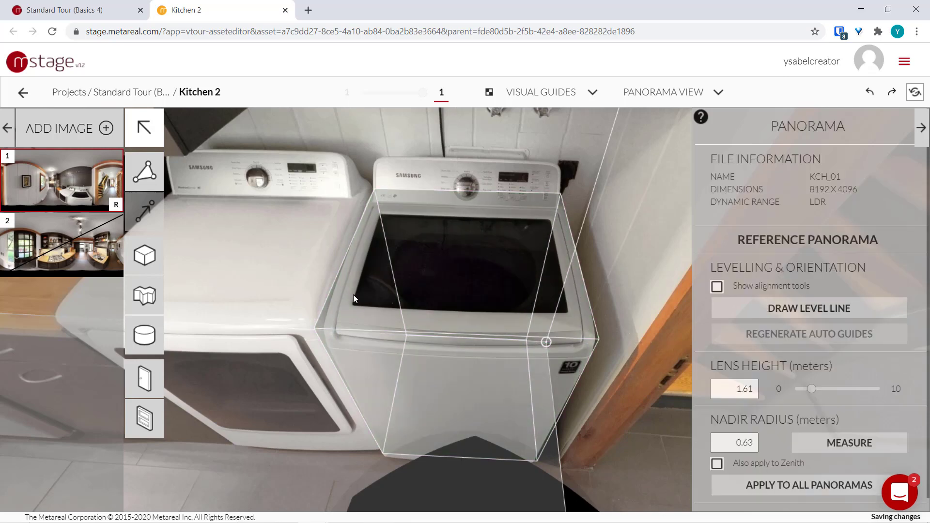
scroll(452, 179, "up", 3)
scroll(610, 270, "up", 2)
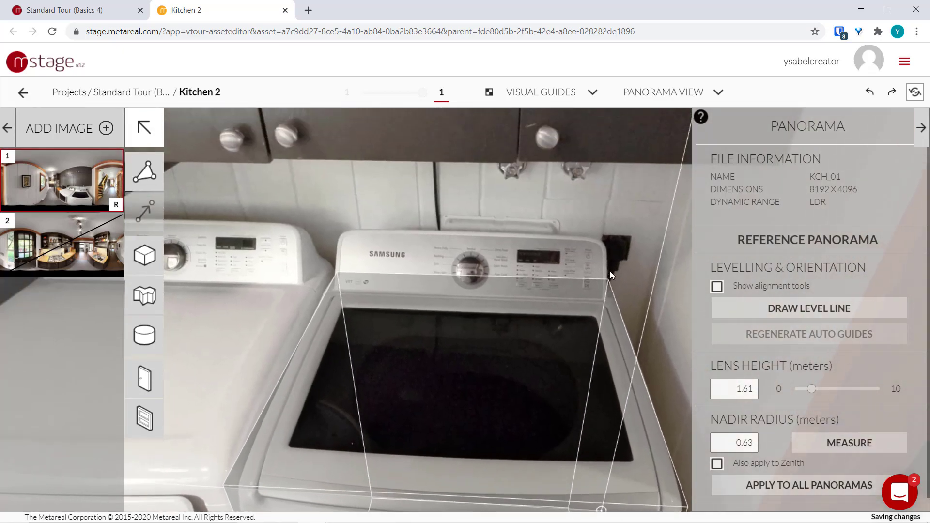
scroll(373, 261, "down", 5)
Draw a cube over the dryer beside the washer from its front base edge and stretch it back towards the control panel.
left_click_drag(319, 295, 442, 277)
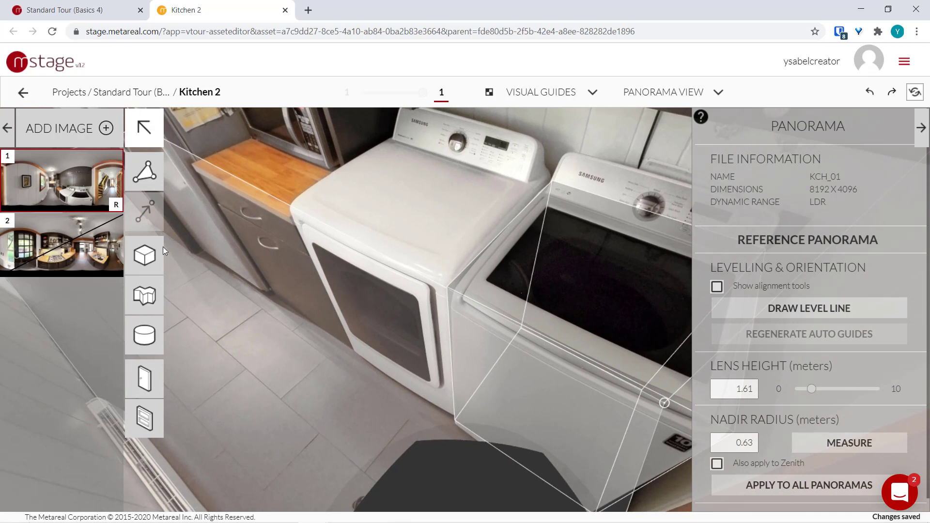
left_click(149, 256)
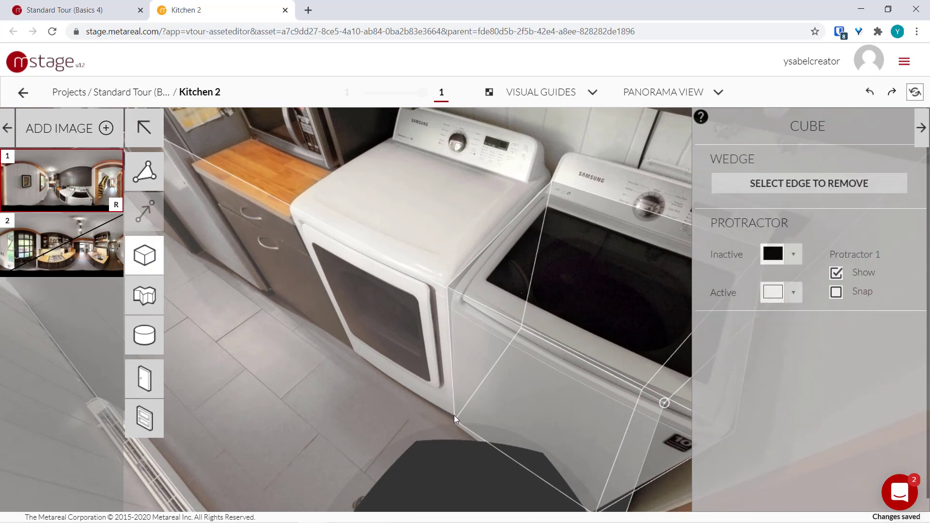
left_click(454, 414)
left_click(355, 354)
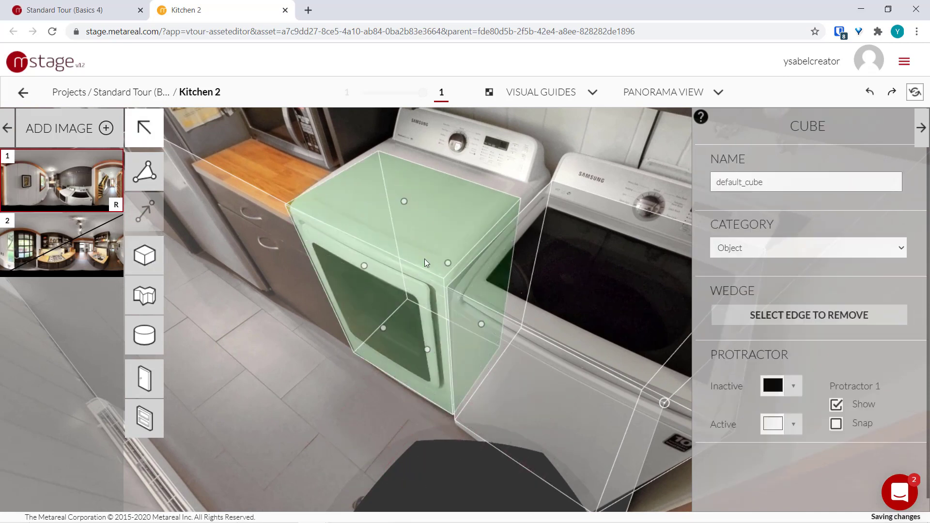
left_click(412, 169)
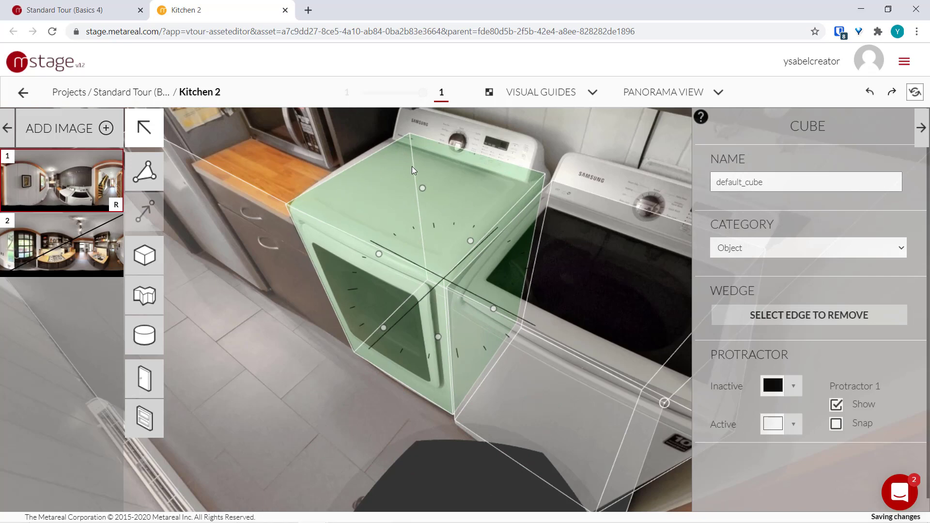
left_click_drag(412, 167, 523, 190)
left_click(455, 311)
Draw cubes over the wood-topped drawer cabinet beside the dryer and the microwave on it, with Protractor 1 snapping enabled.
left_click_drag(443, 332, 359, 263)
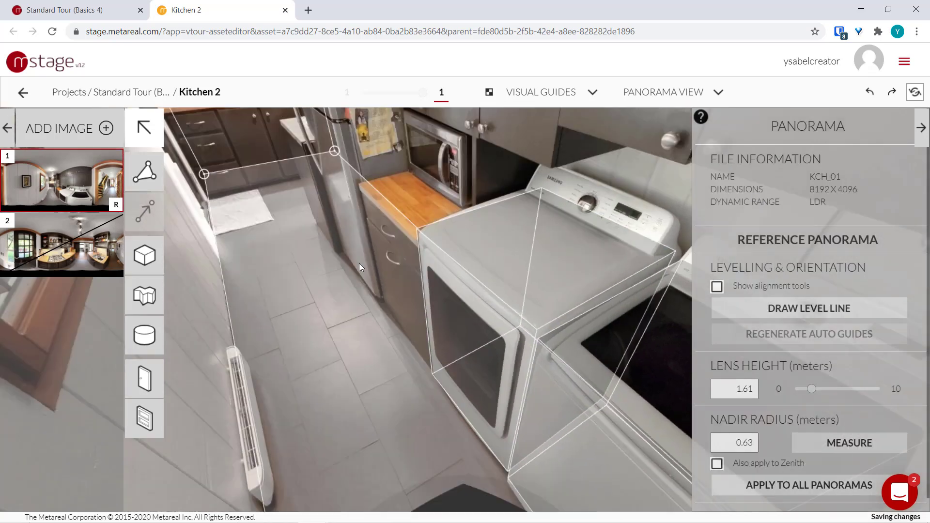
key("c")
left_click(498, 332)
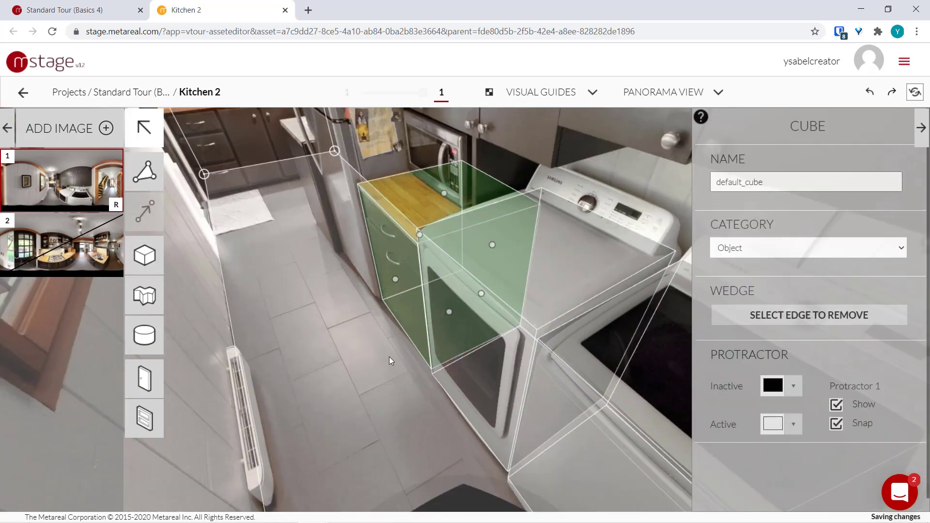
left_click_drag(480, 300, 226, 206)
left_click(442, 267)
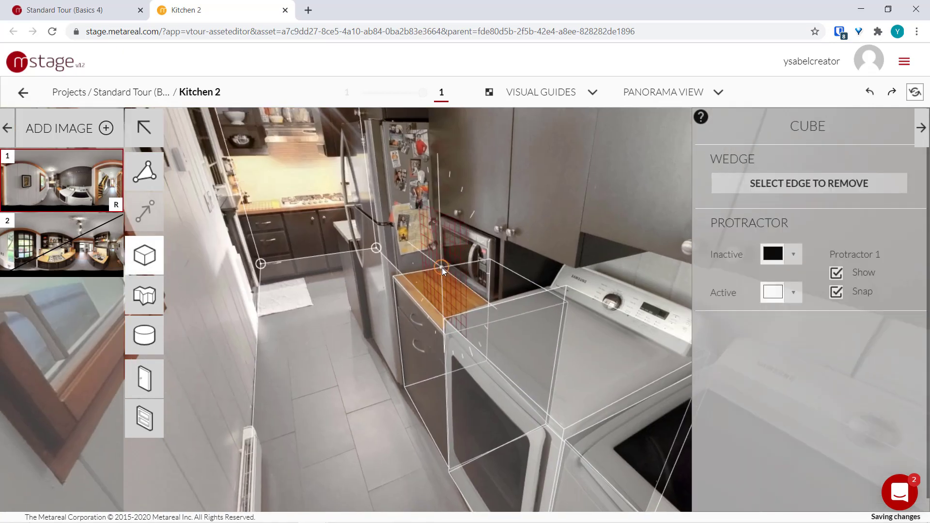
left_click(491, 302)
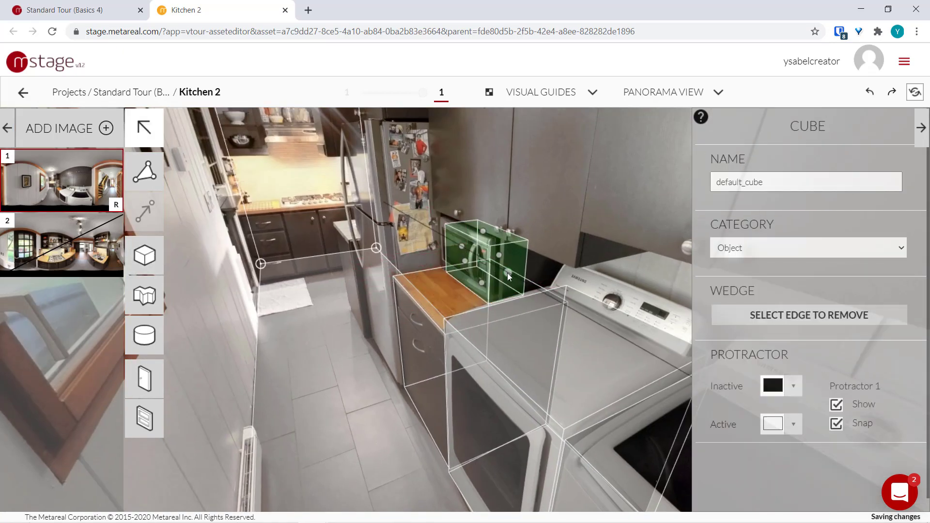
Draw a cube over the fridge beside the wood-topped drawer cabinet, matching its full height and depth.
left_click_drag(442, 247, 538, 280)
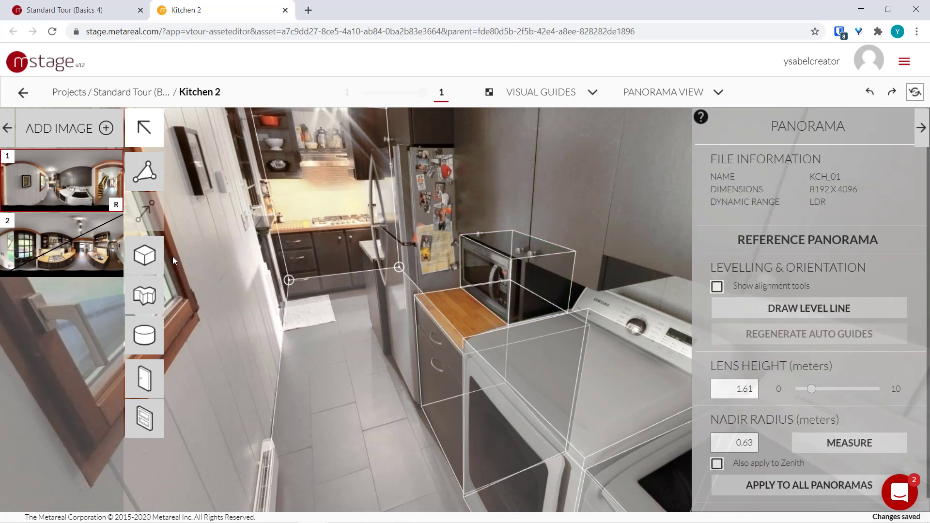
left_click(145, 256)
left_click_drag(430, 336, 434, 220)
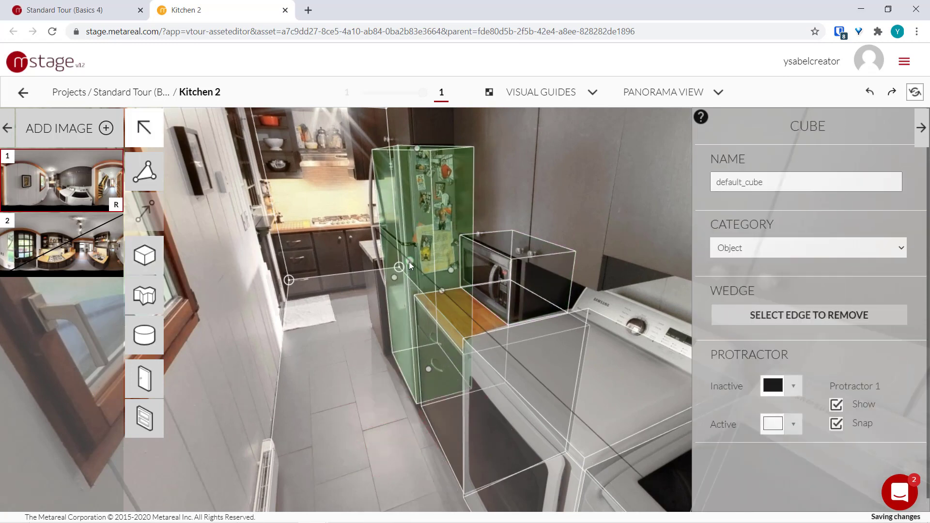
Draw a shallow cube along the top front edge of the wall cabinets above the washer and dryer.
left_click_drag(577, 159, 490, 176)
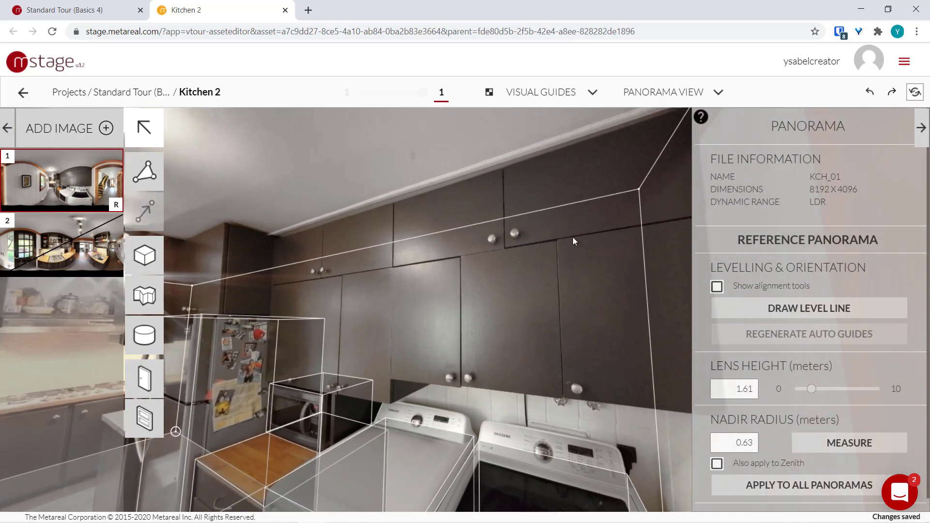
left_click_drag(573, 240, 501, 258)
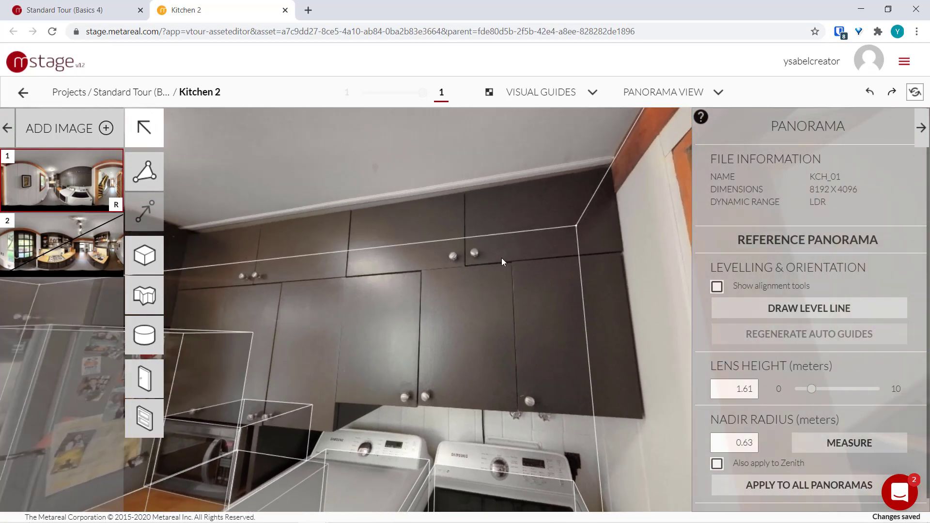
left_click(136, 260)
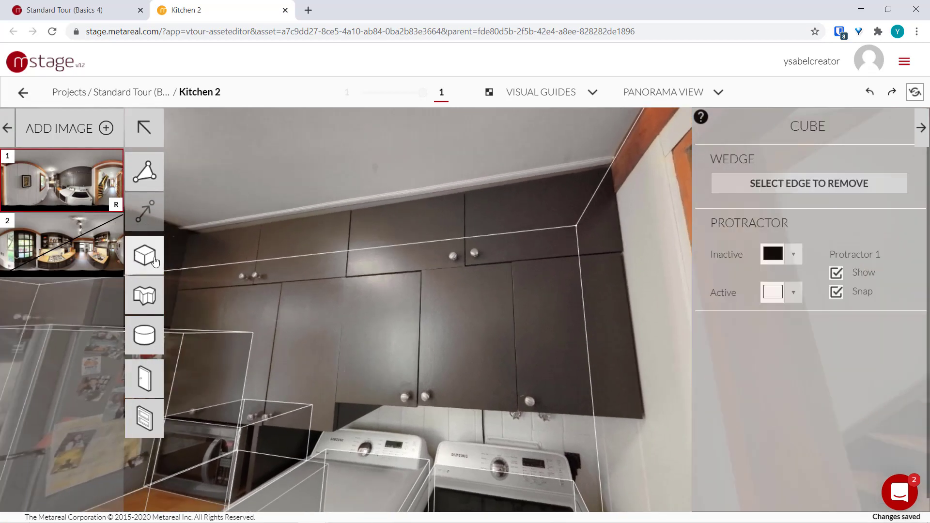
left_click(484, 190)
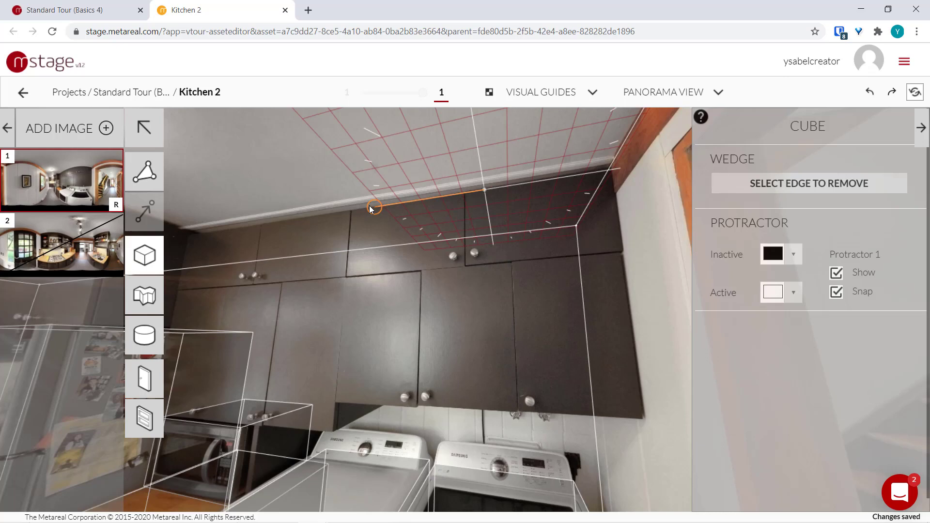
left_click(342, 211)
left_click(408, 244)
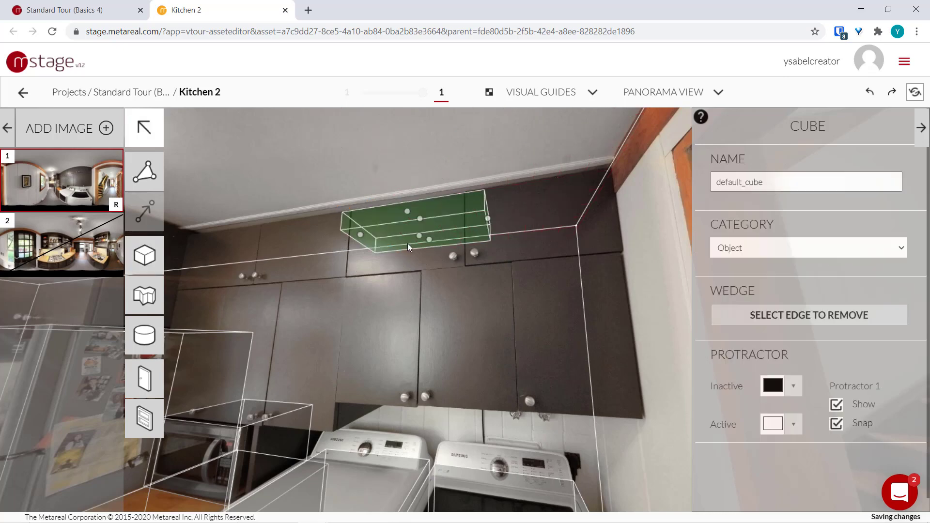
Stretch the wall-cabinet cube down to the cabinets' lower edge and across to their doorway end, and align its back face with the wall.
left_click_drag(415, 238, 420, 397)
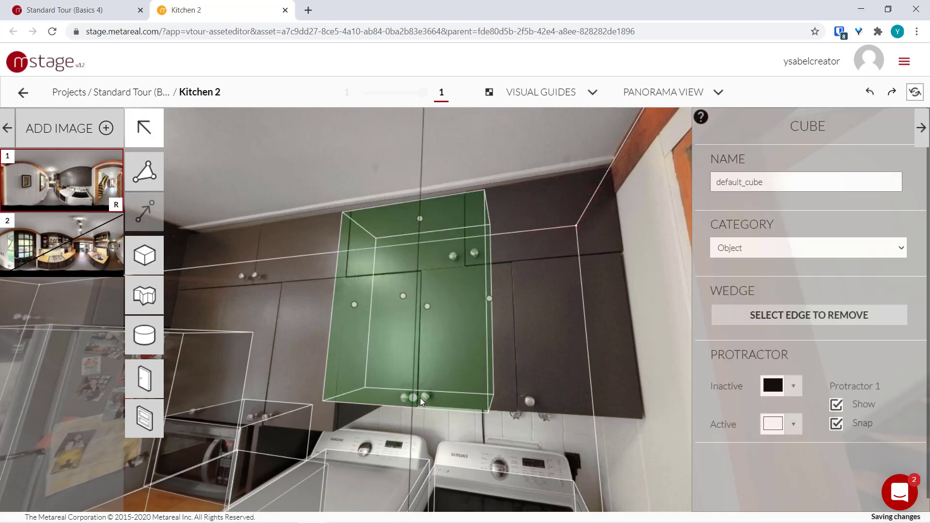
left_click_drag(490, 297, 607, 294)
mouse_move(462, 210)
left_mouse_down()
mouse_move(463, 203)
mouse_move(466, 240)
mouse_move(466, 211)
left_mouse_up()
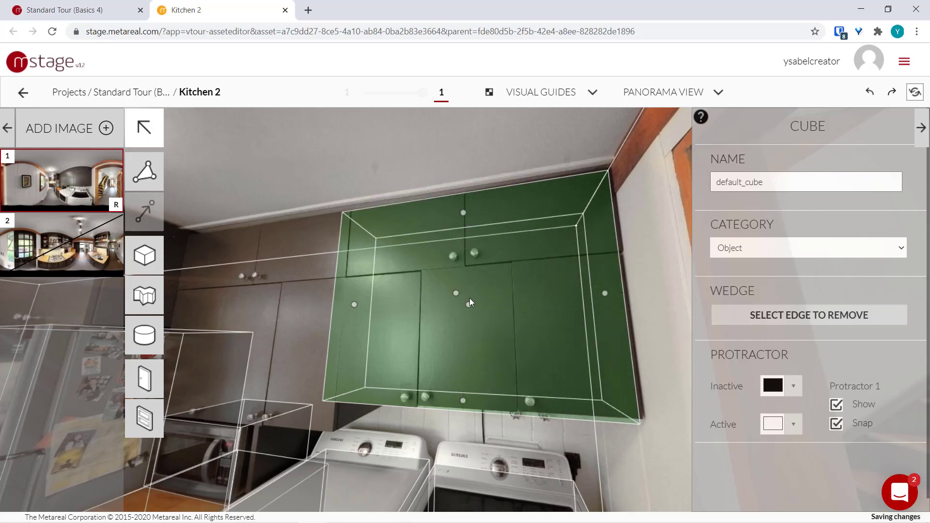
left_click_drag(469, 300, 484, 296)
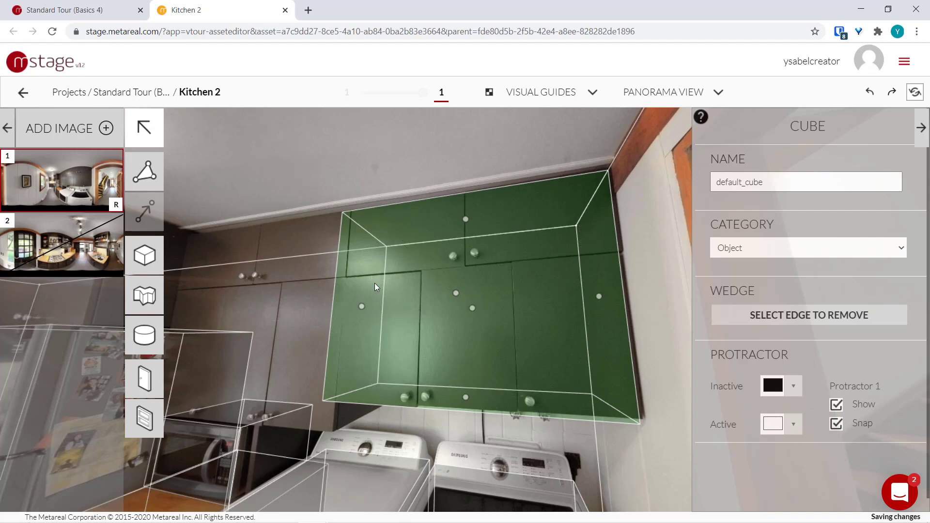
left_click_drag(364, 301, 372, 301)
Add another cube over the wall cabinets above the microwave, between the fridge and the washer and dryer cabinets.
left_click_drag(312, 252, 423, 224)
left_click(565, 286)
left_click_drag(565, 286, 299, 286)
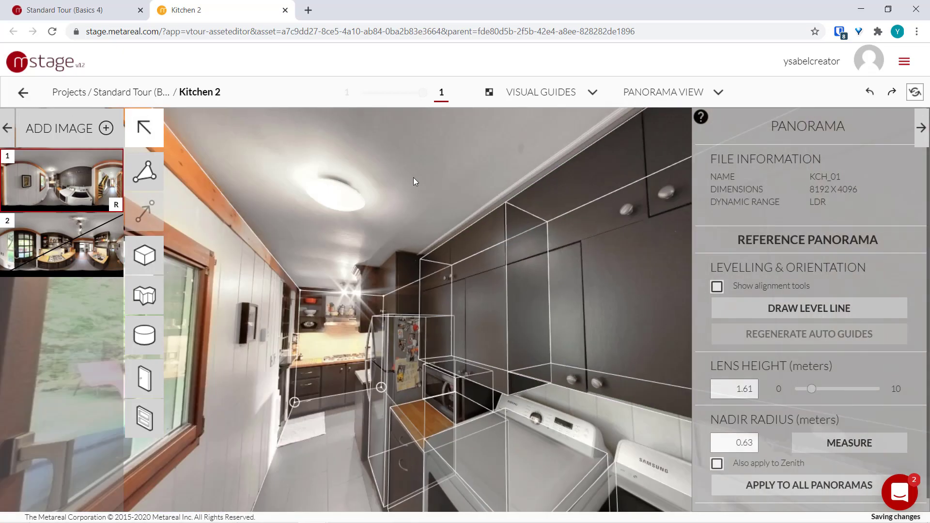
Draw a cube over the cabinet above the fridge and trim its base to the fridge's top edge.
left_click(562, 283)
left_click_drag(563, 283, 376, 323)
left_click_drag(417, 253, 417, 253)
left_click(446, 177)
left_click_drag(446, 178, 466, 138)
left_click(458, 273)
left_click_drag(392, 283, 403, 283)
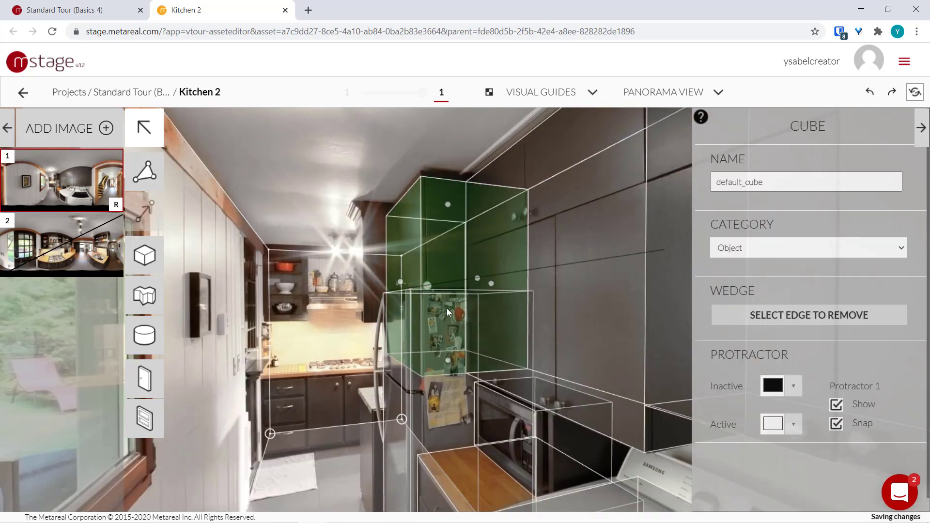
mouse_move(447, 308)
left_mouse_down()
mouse_move(444, 274)
mouse_move(449, 290)
left_mouse_up()
left_click(351, 313)
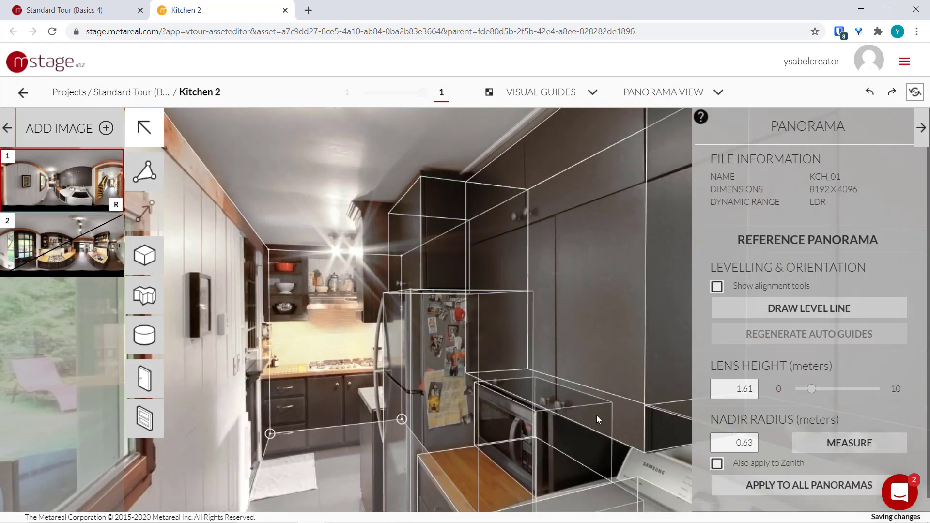
Raise the top face of the cube above the fridge beyond the cabinet's top edge, then deselect it.
left_click_drag(613, 366, 506, 286)
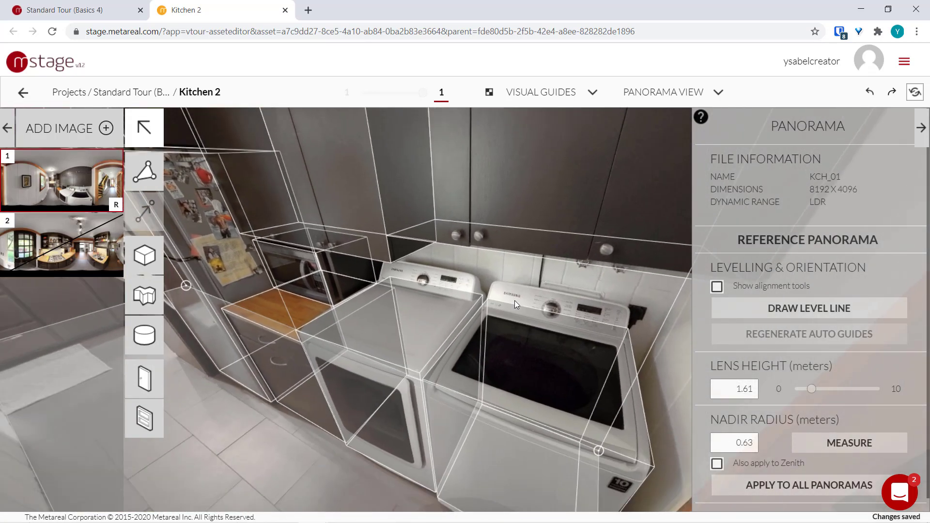
key("Left")
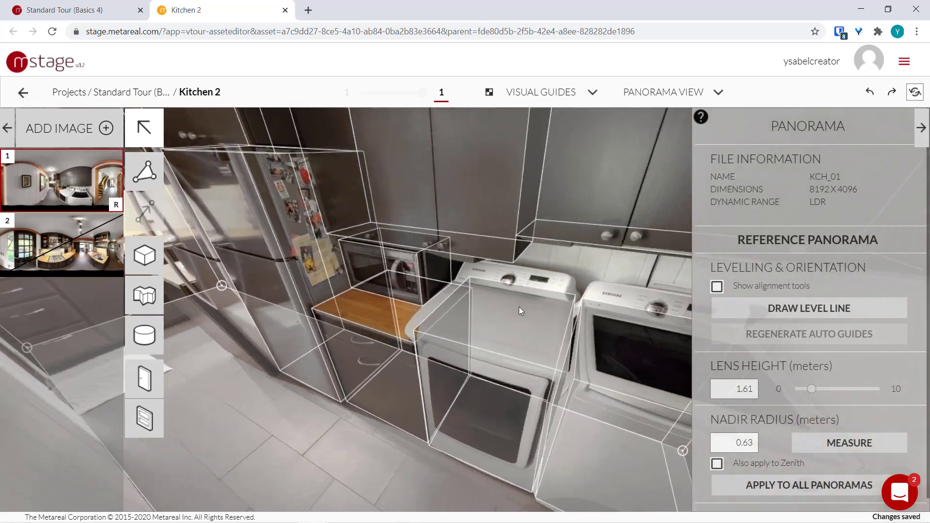
scroll(522, 312, "up", 3)
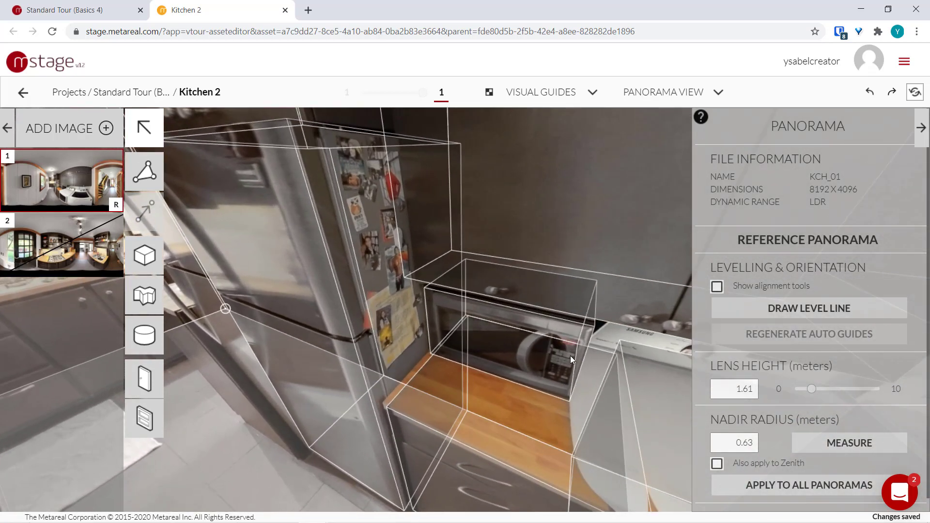
key("Up")
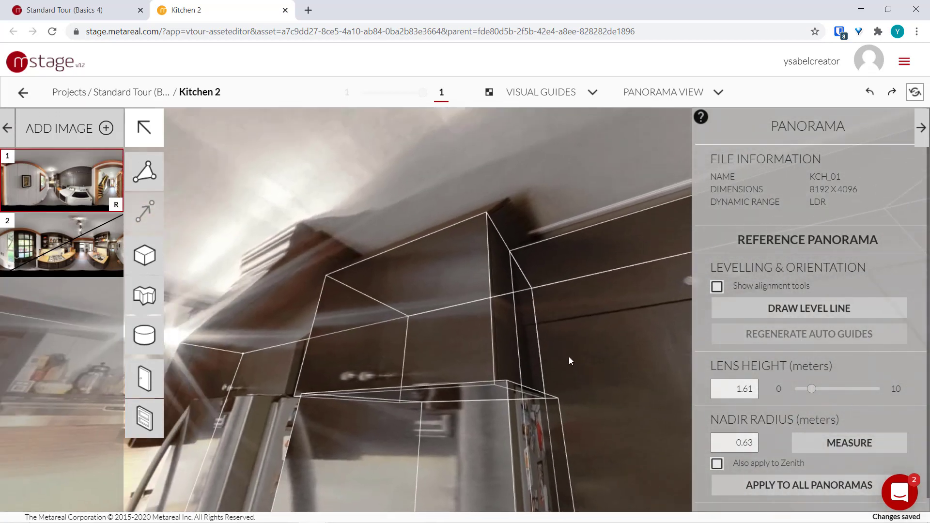
key("r")
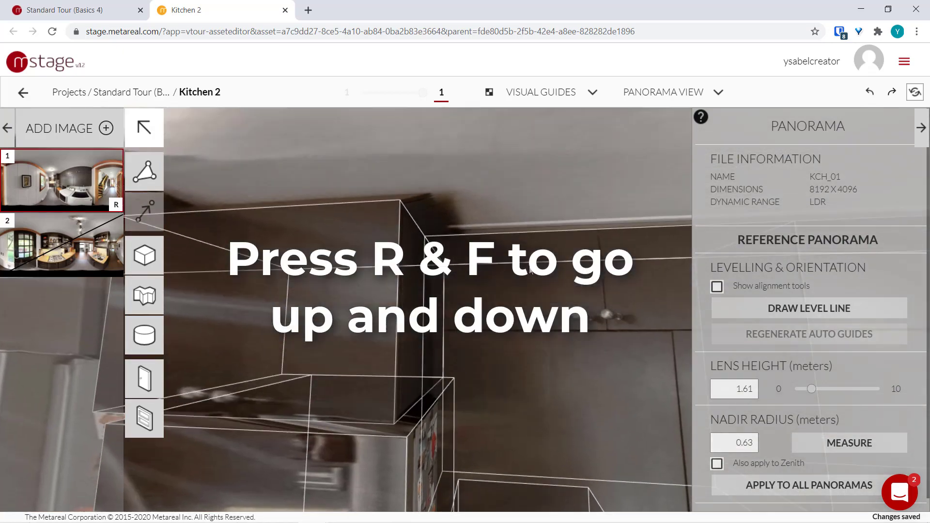
key("r")
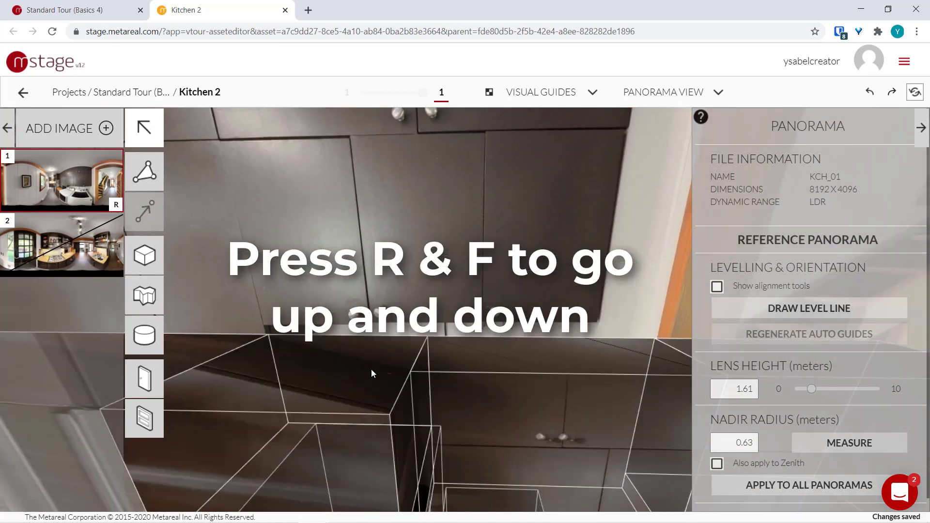
left_click(371, 369)
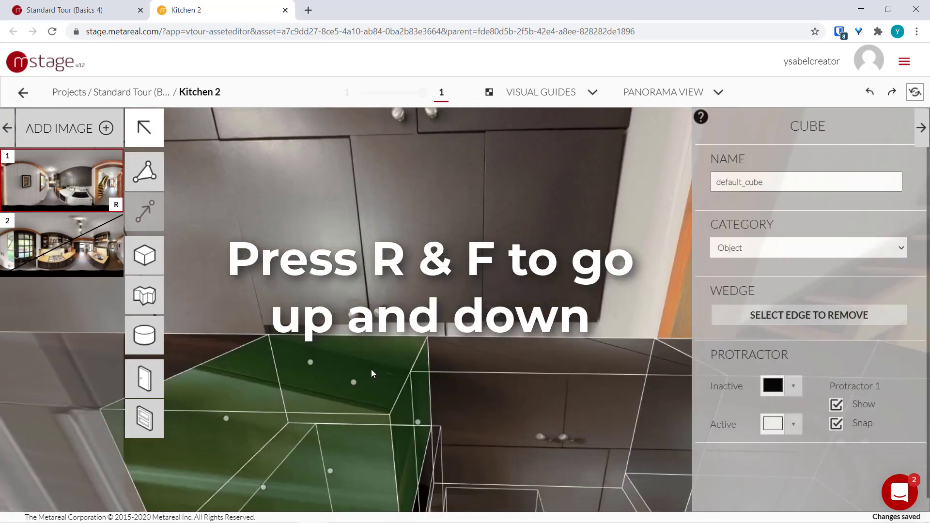
left_click_drag(307, 362, 351, 281)
left_click(529, 289)
Lower the top face of the cube above the fridge back towards the cabinet's top edge and deselect it.
key("f")
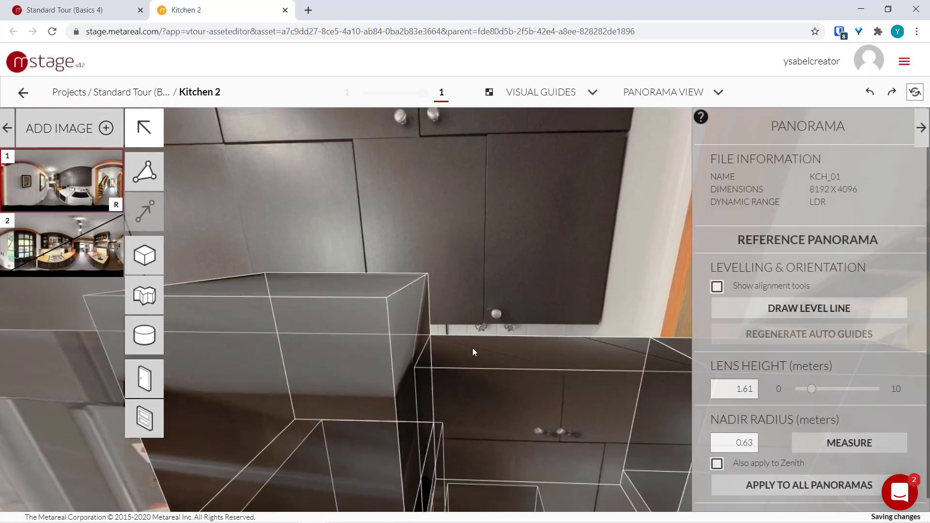
key("f")
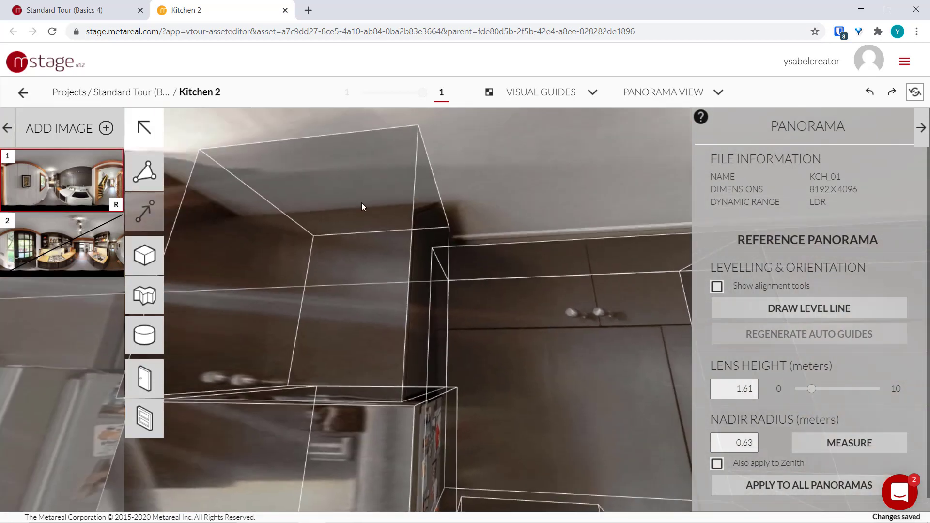
left_click(346, 195)
left_click_drag(346, 195, 341, 260)
left_click(548, 198)
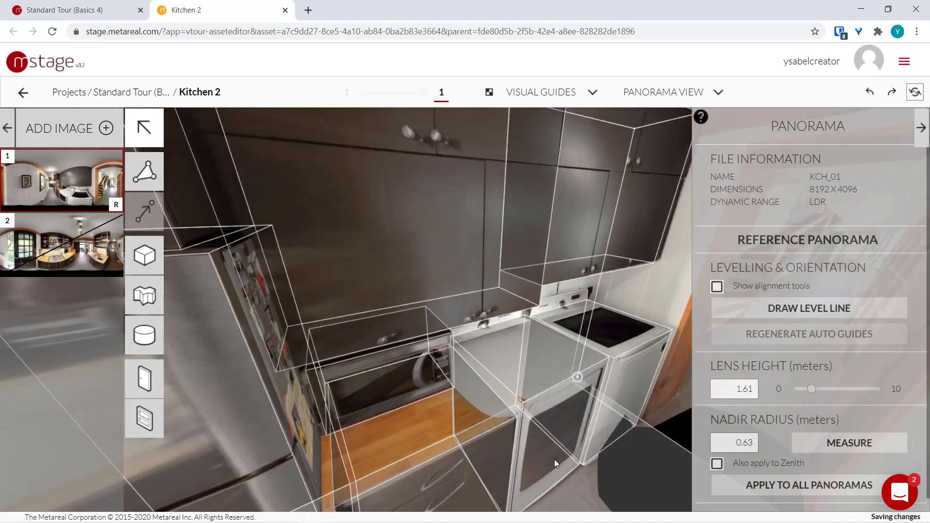
Draw a window over the glass of the wood-framed wall window in KCH_01, with Protractor 1 snapping turned off.
left_click_drag(555, 459, 486, 403)
mouse_move(10, 259)
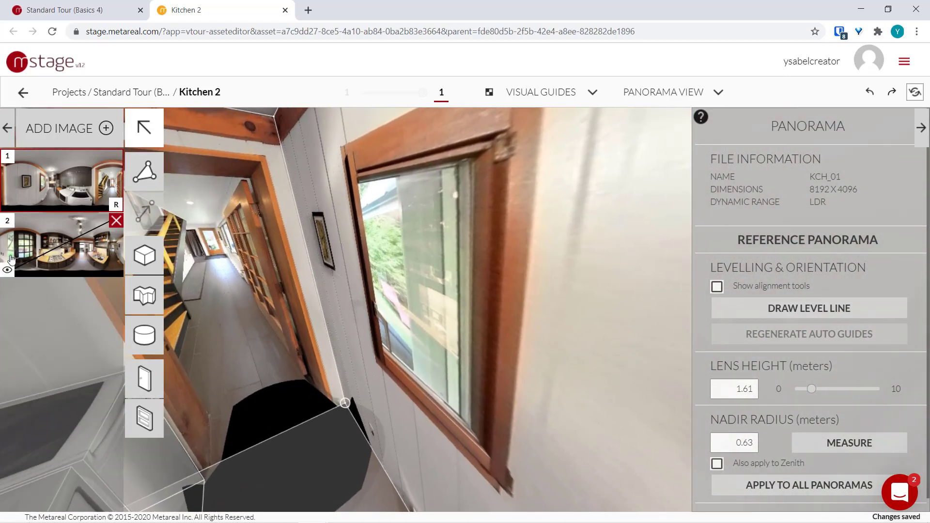
left_click(60, 180)
left_click_drag(407, 303, 259, 340)
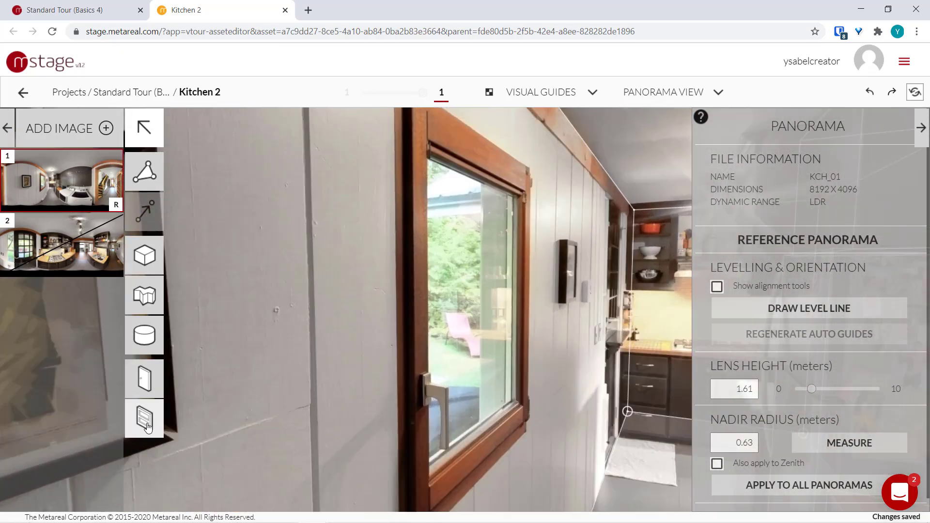
left_click(146, 424)
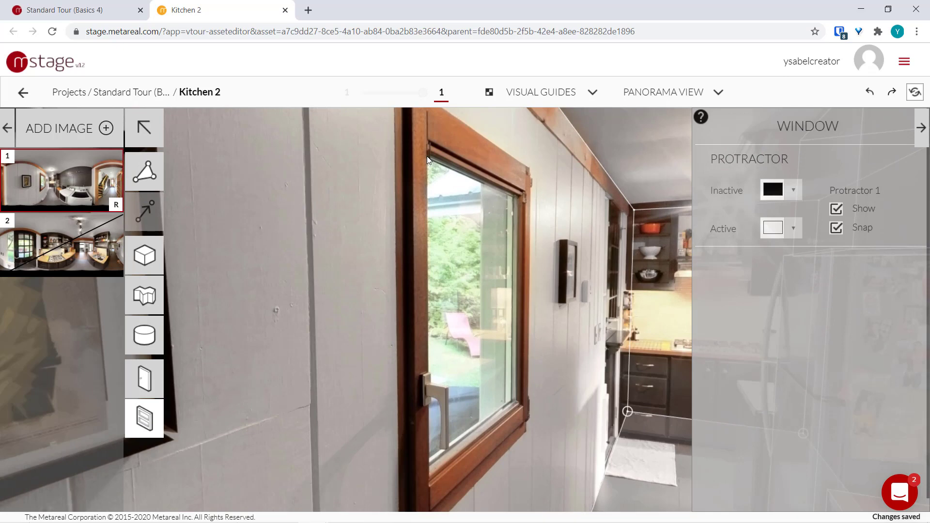
left_click_drag(426, 156, 518, 402)
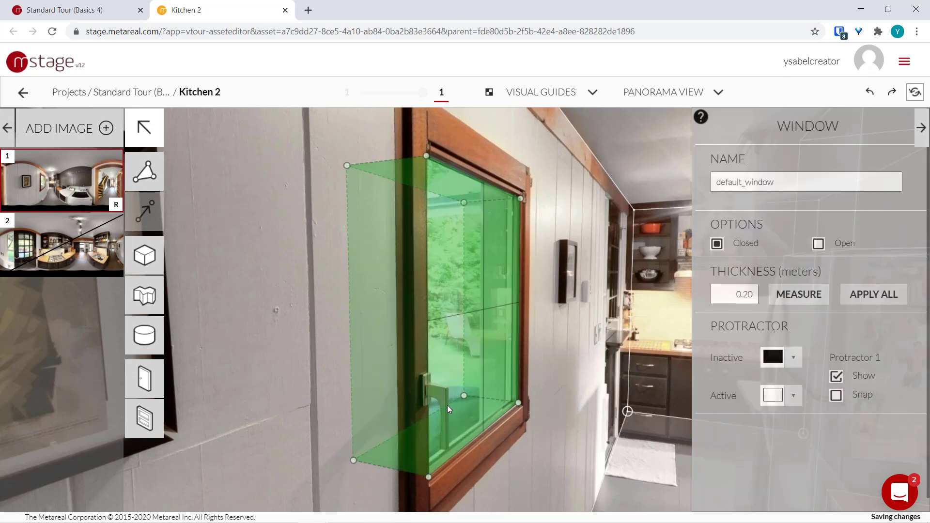
Set the thickness of the wood-framed window to about 0.04 m and deselect it.
left_click_drag(447, 405, 478, 421)
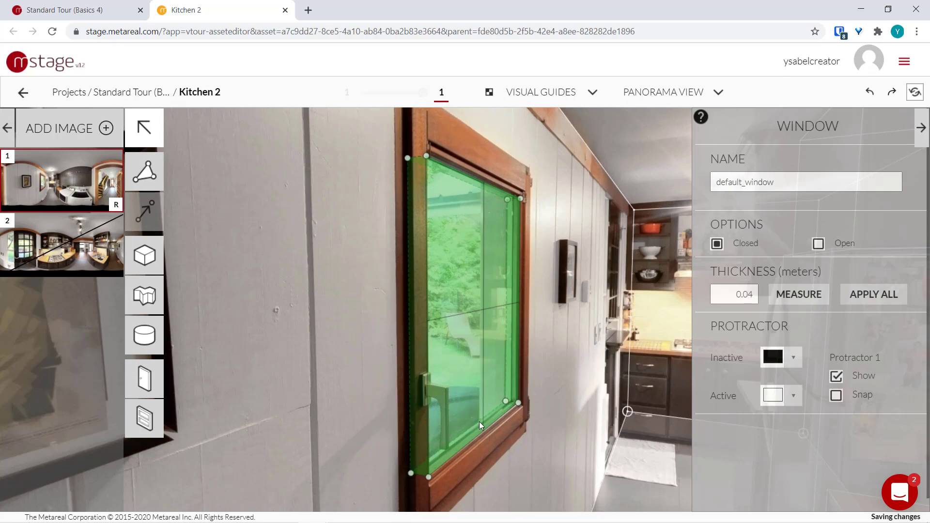
left_click(576, 339)
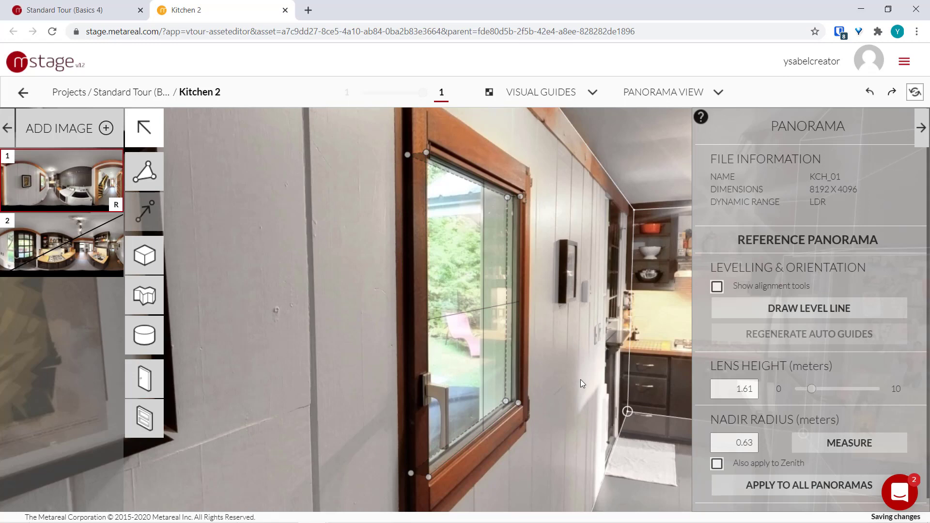
Draw a cube over the counter cabinet just beyond the fridge in KCH_01, adjust its side faces to fit, and deselect it.
left_click_drag(613, 345, 461, 271)
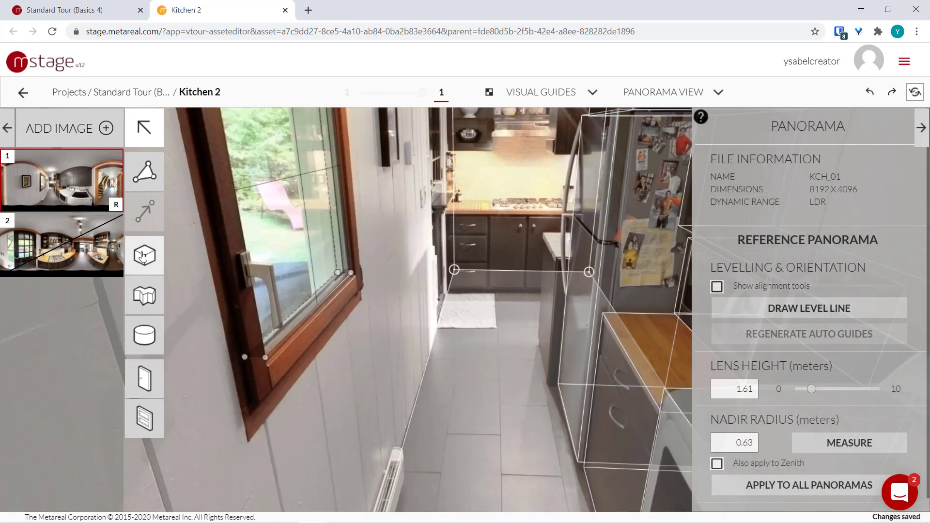
left_click(598, 364)
left_click_drag(549, 386, 539, 340)
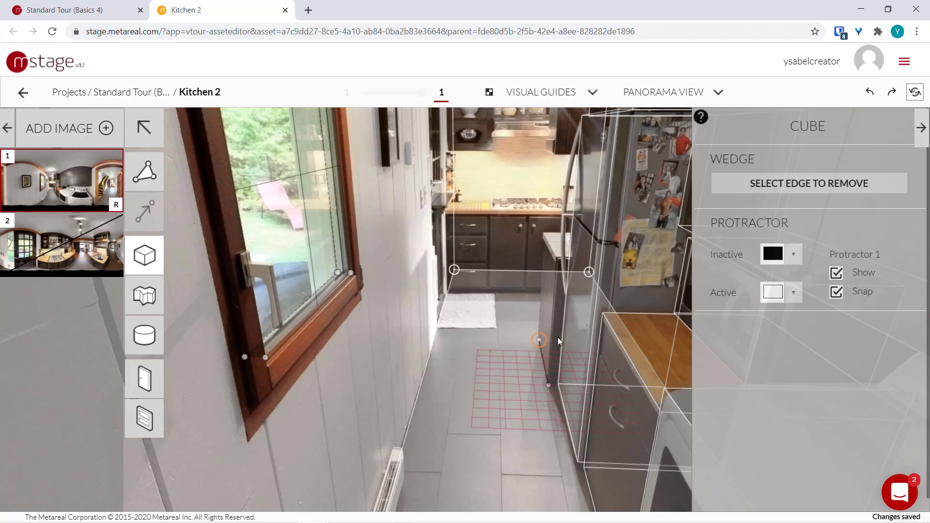
left_click(610, 341)
left_click(587, 244)
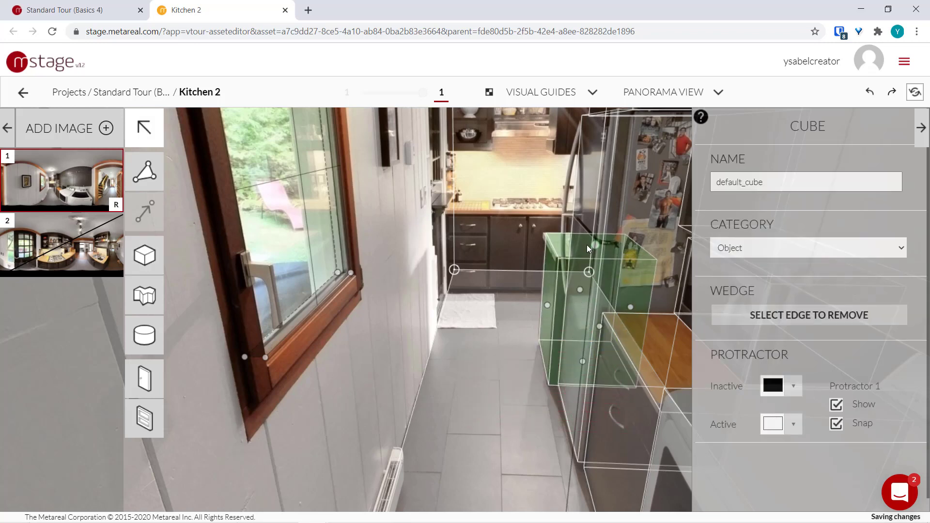
left_click_drag(549, 306, 547, 306)
left_click_drag(613, 309, 615, 305)
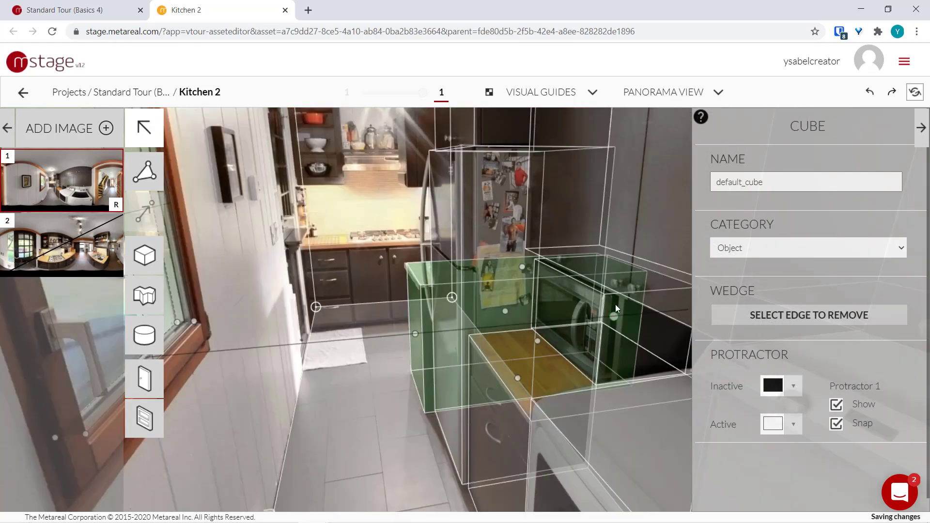
left_click(415, 186)
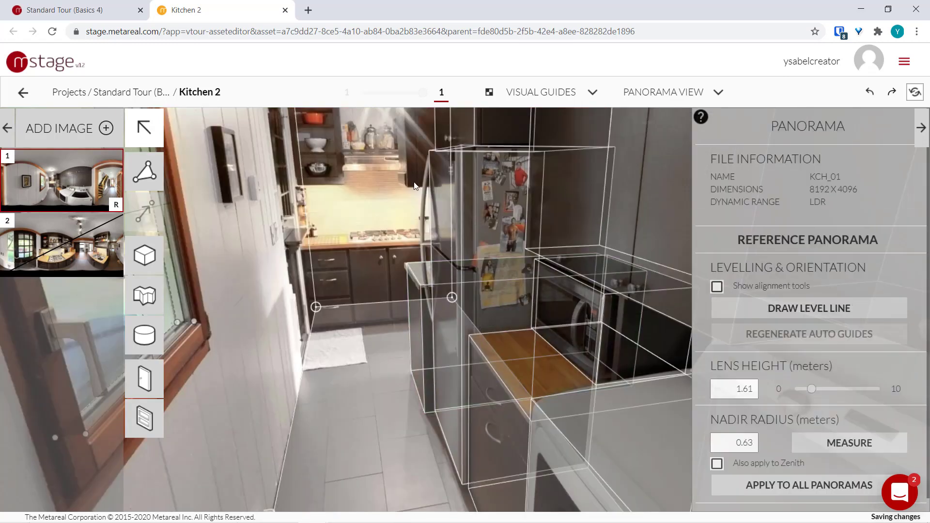
Open panorama KCH_02 and set up its alignment in interactive mode, using the plan view.
scroll(380, 197, "up", 2)
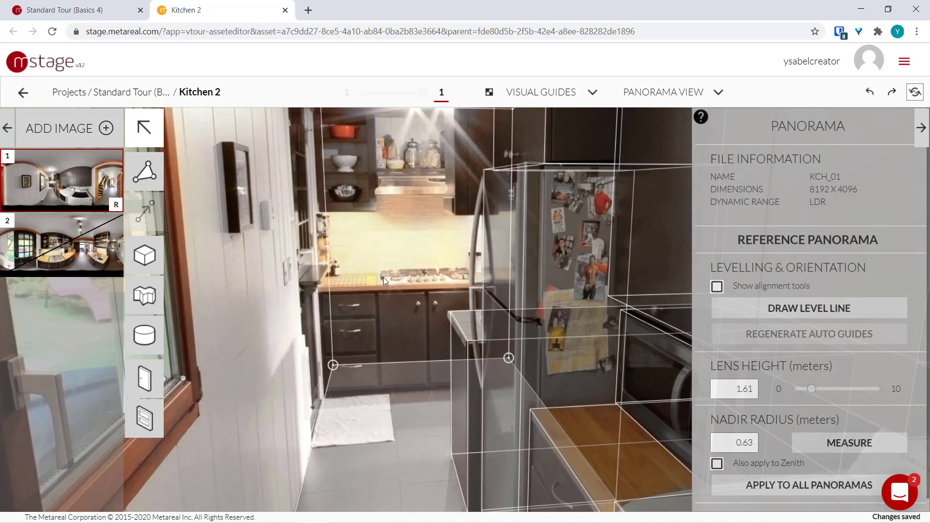
left_click(77, 251)
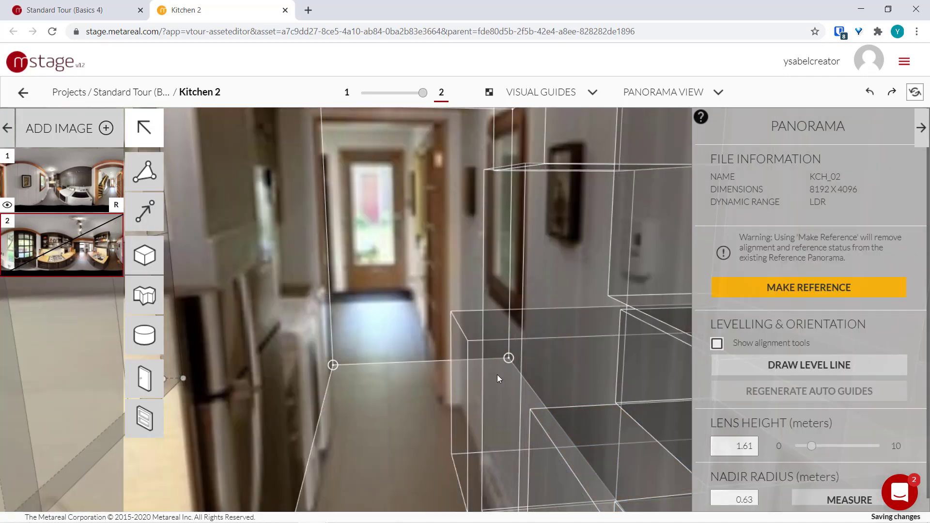
left_click_drag(497, 374, 283, 462)
left_click_drag(492, 270, 459, 403)
left_click(135, 215)
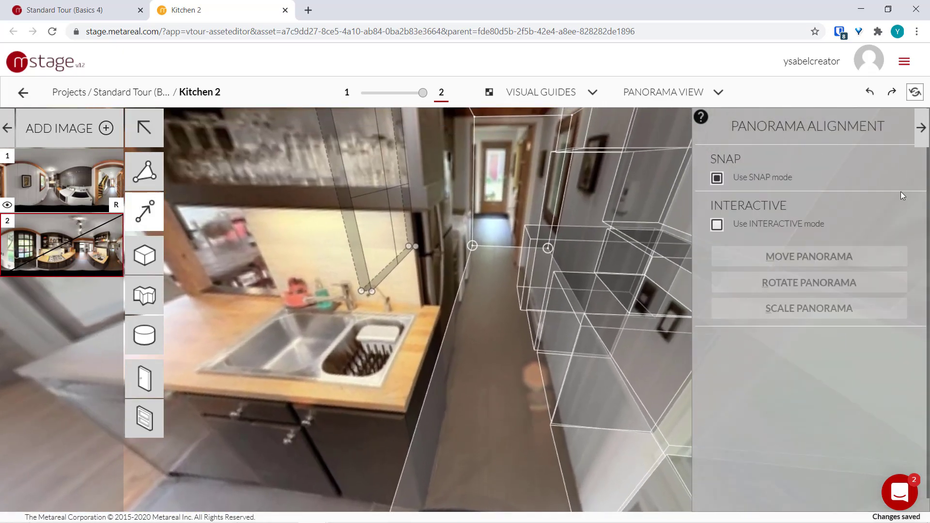
left_click(717, 225)
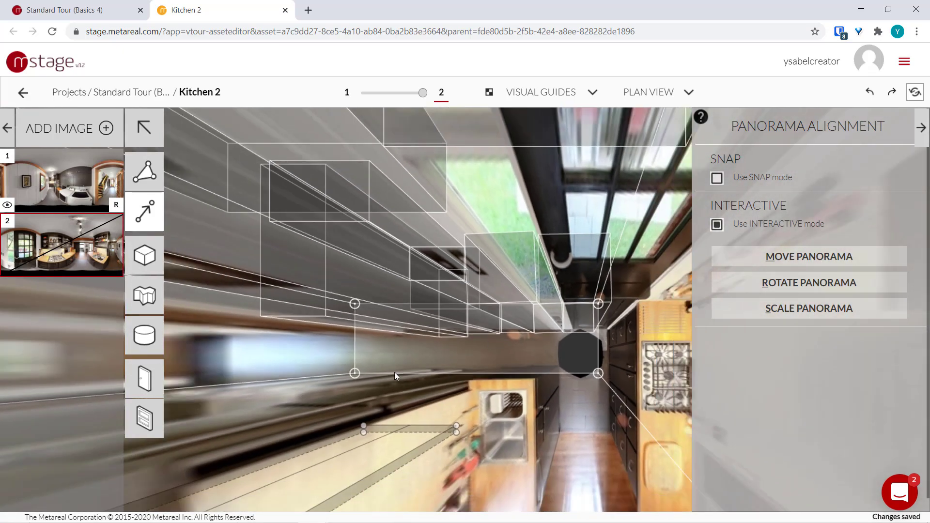
Rotate KCH_02 about the room outline's corner until its hallway runs in the direction of the outlined room.
key("r")
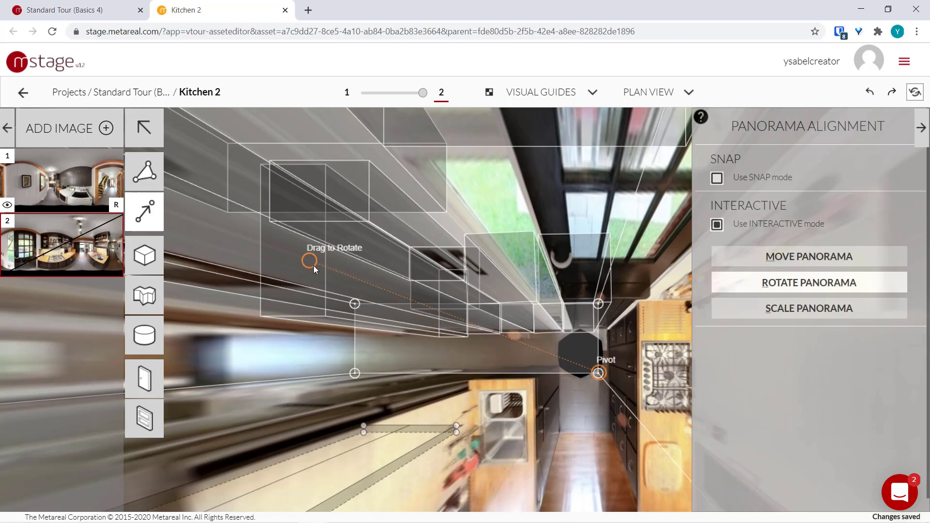
left_click_drag(313, 266, 526, 469)
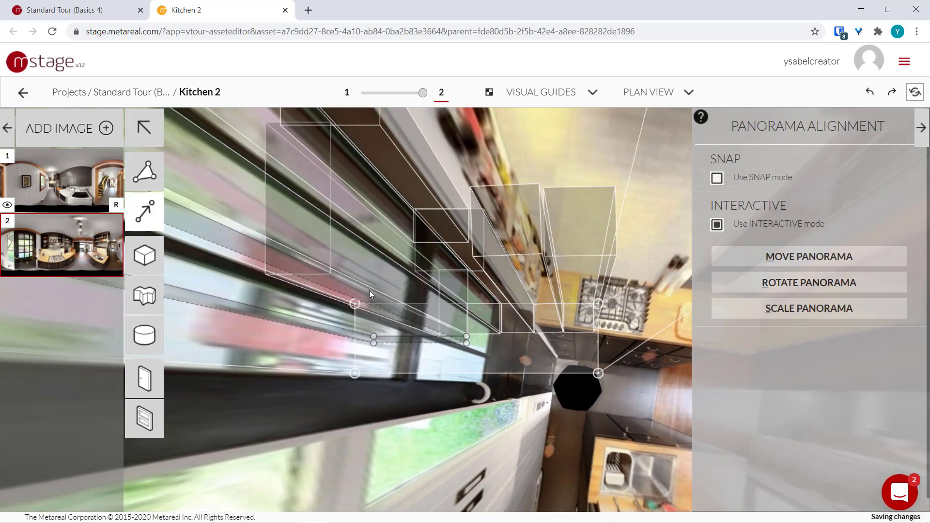
key("r")
left_click_drag(369, 293, 585, 492)
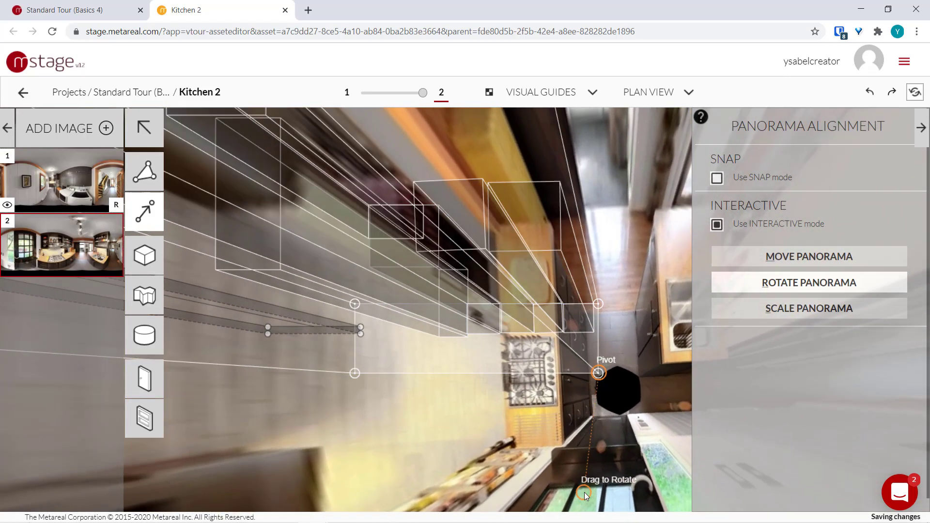
left_click_drag(595, 446, 279, 393)
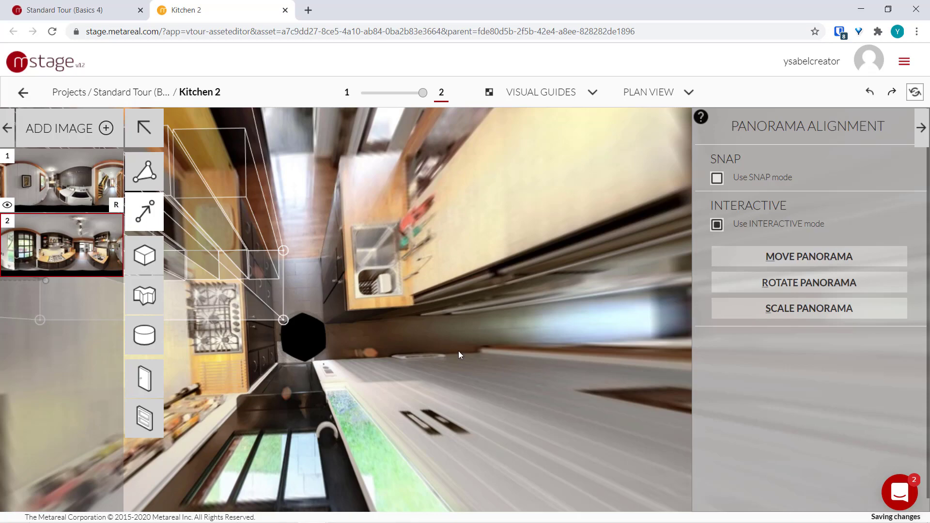
Move KCH_02 onto the room outline and fine-tune its rotation so the hallway wall follows the outlined wall.
key("m")
left_click_drag(519, 394, 324, 359)
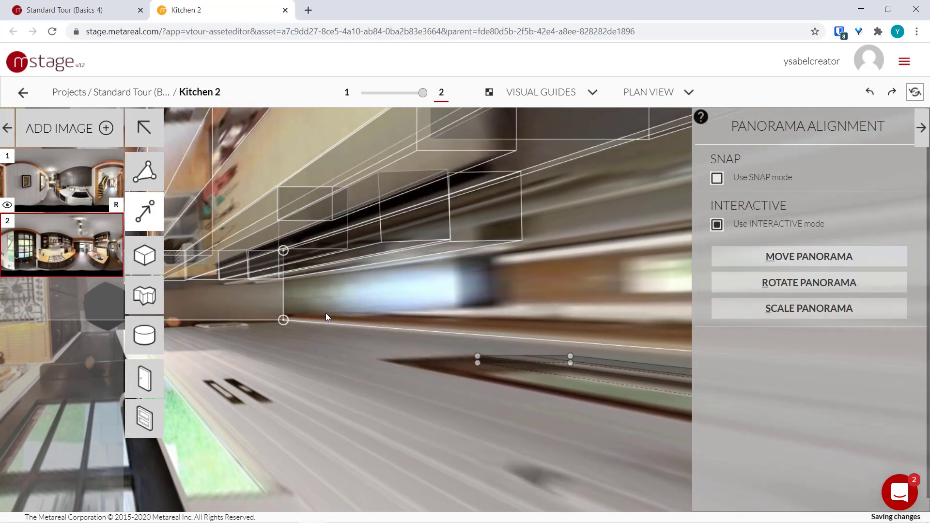
key("m")
key("r")
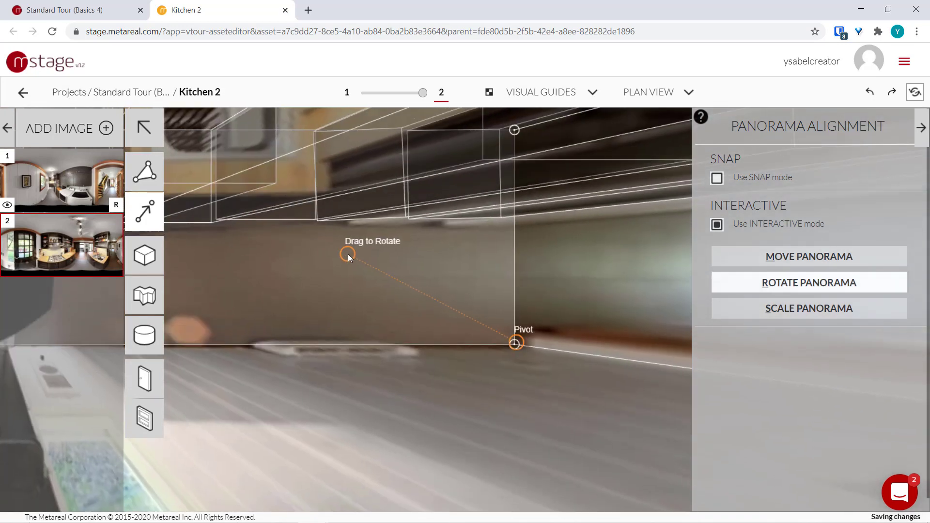
left_click_drag(350, 256, 356, 260)
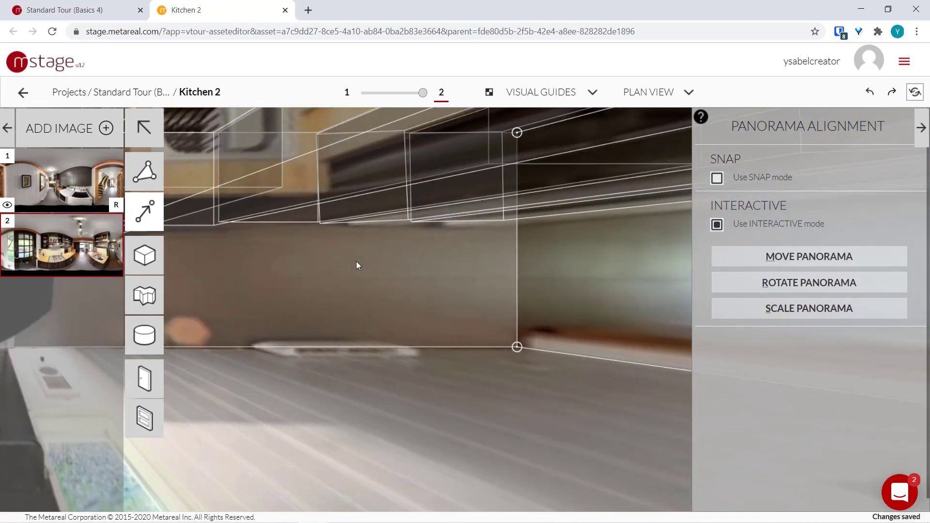
left_click_drag(357, 265, 513, 276)
Scale KCH_02 slightly so its floor and cabinets fit the room outline and the modelled cubes.
scroll(513, 271, "down", 5)
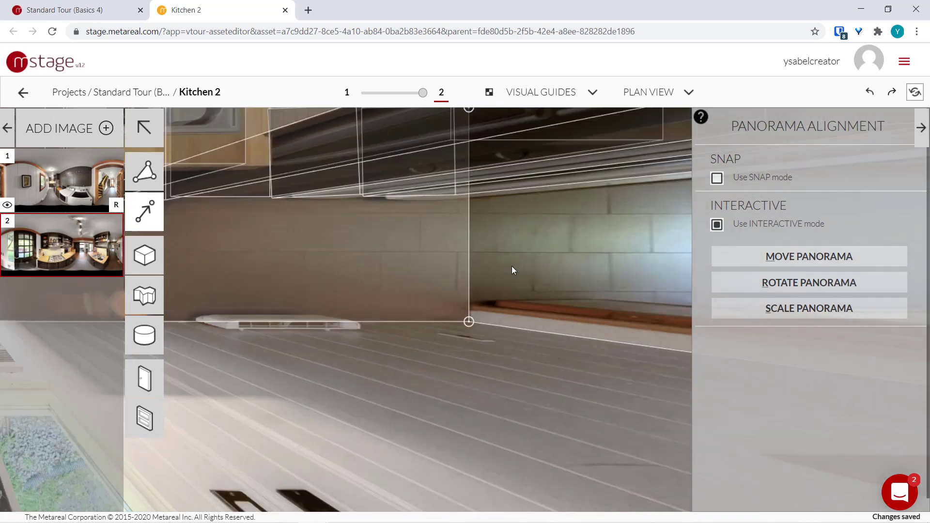
scroll(439, 367, "up", 3)
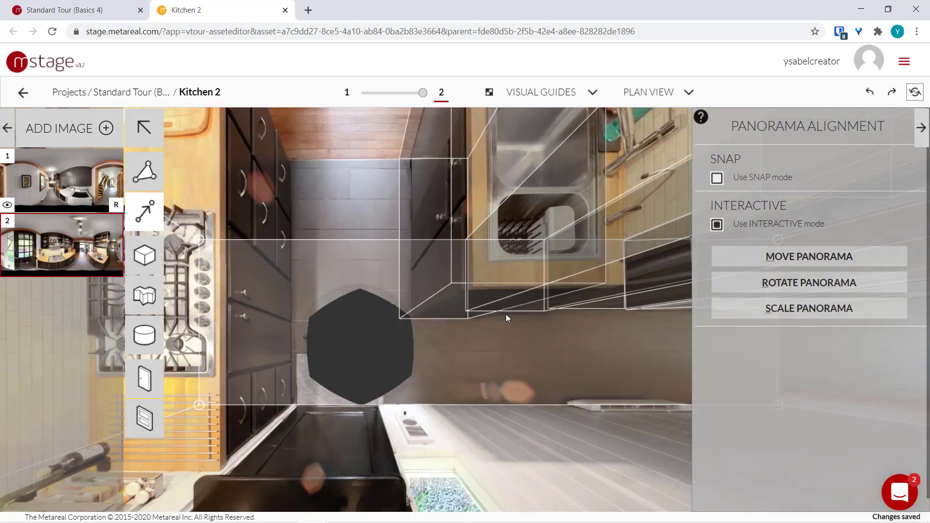
key("s")
left_click_drag(411, 357, 433, 361)
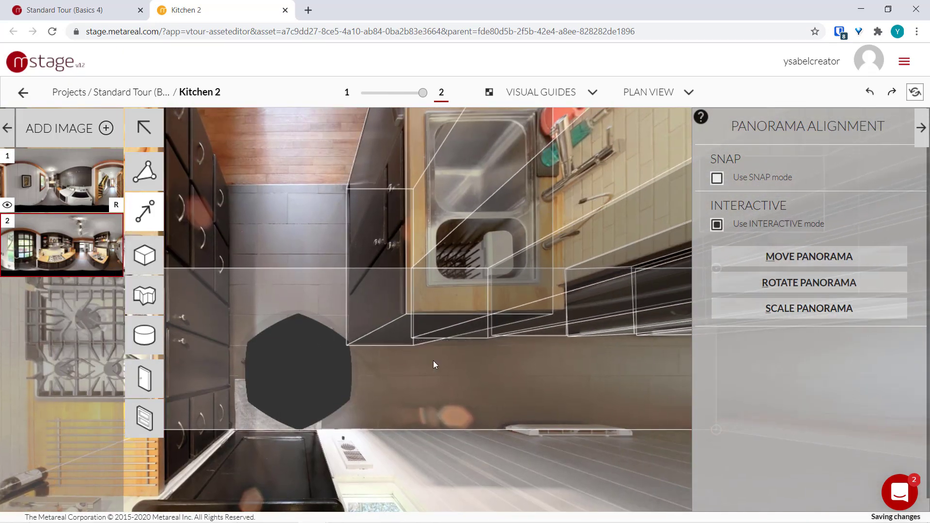
scroll(362, 382, "up", 5)
Return to the panorama view and check the outlines against the sink counter, cabinets and hallway in KCH_02.
left_click(630, 92)
left_click(639, 133)
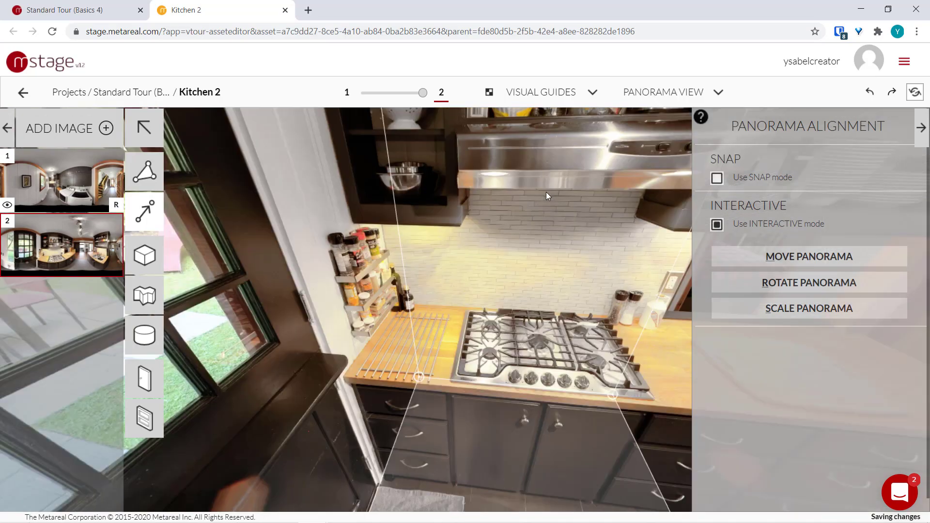
left_click_drag(546, 337, 453, 429)
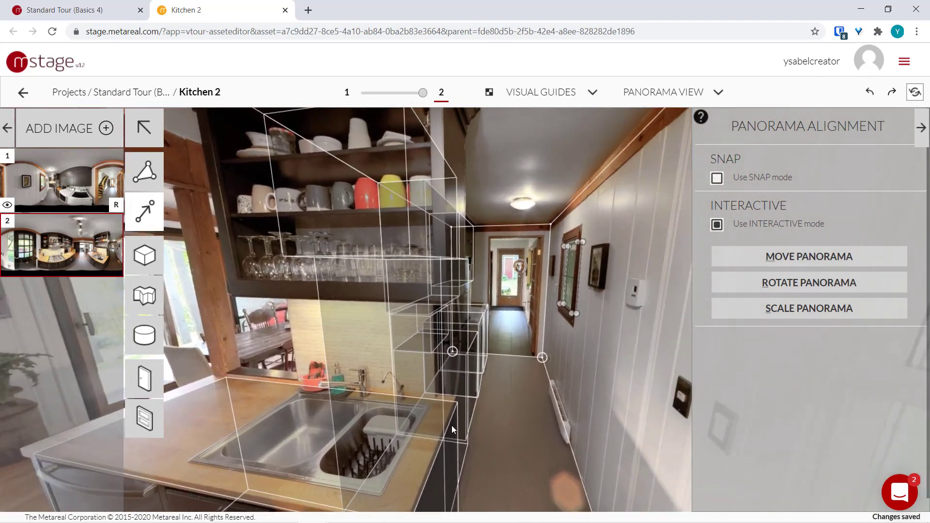
Show only the pano bubbles and jump through them from KCH_02 to KCH_01 and back to check the alignment.
left_click(531, 97)
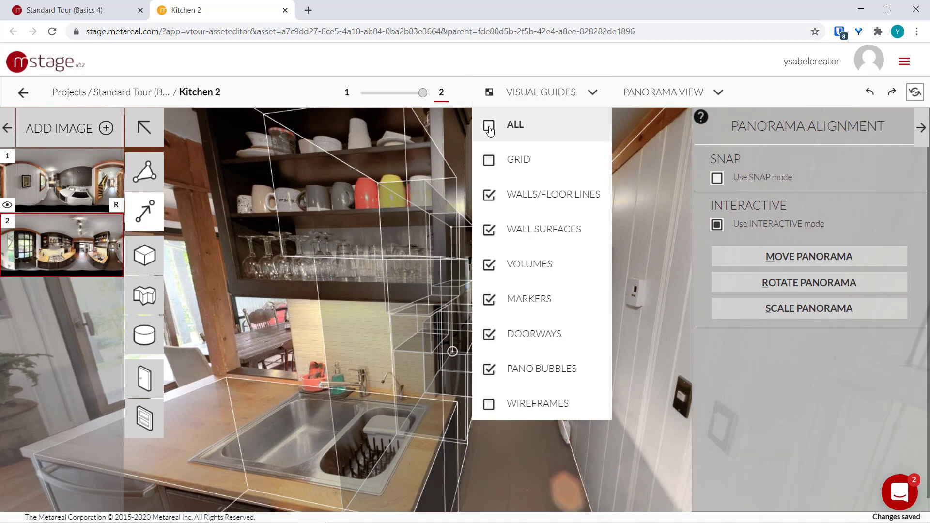
left_click(489, 127)
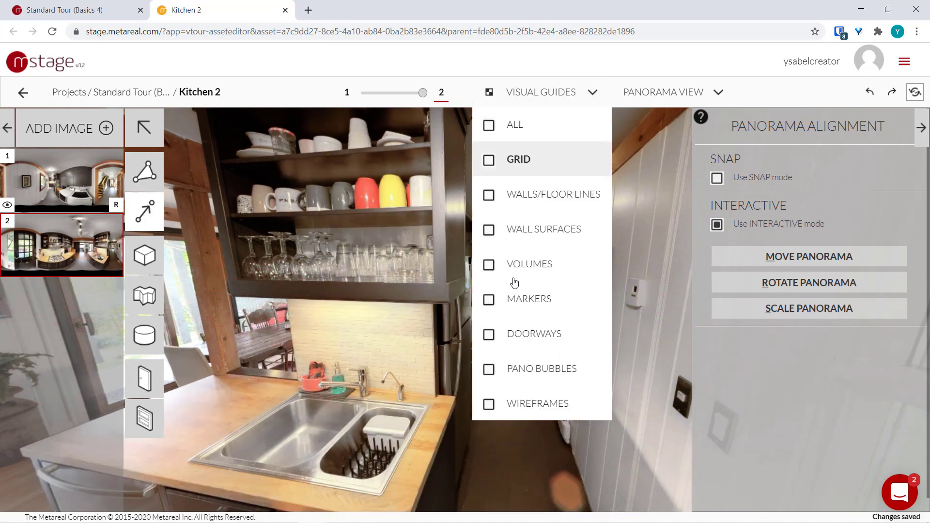
left_click(489, 369)
left_click_drag(411, 293, 399, 224)
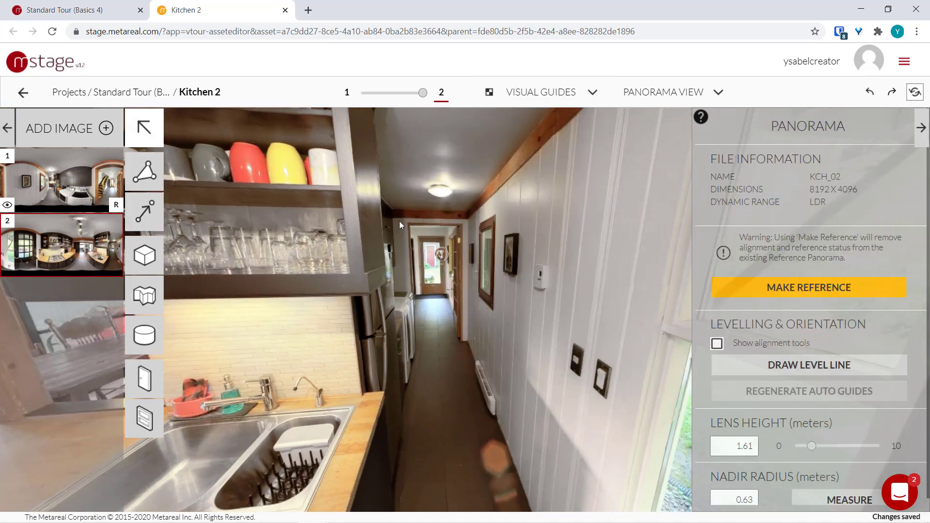
left_click(442, 259)
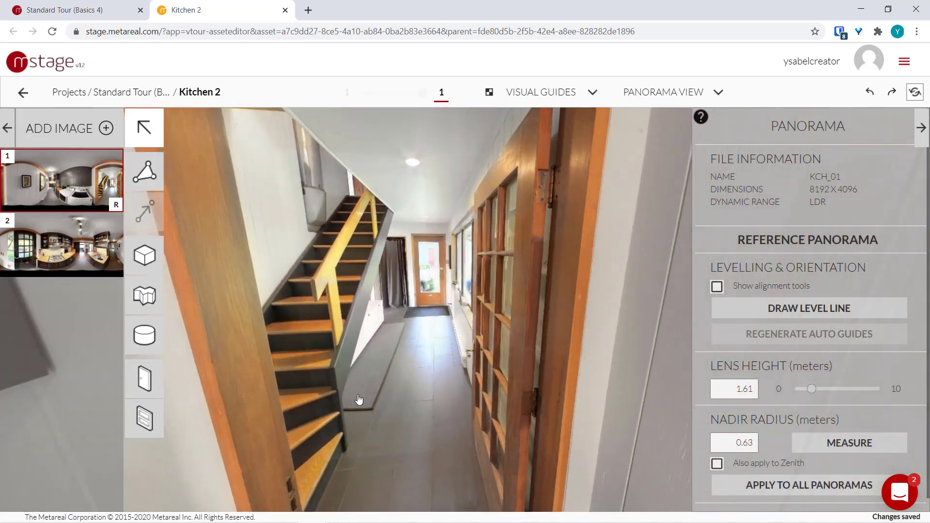
left_click_drag(358, 400, 408, 324)
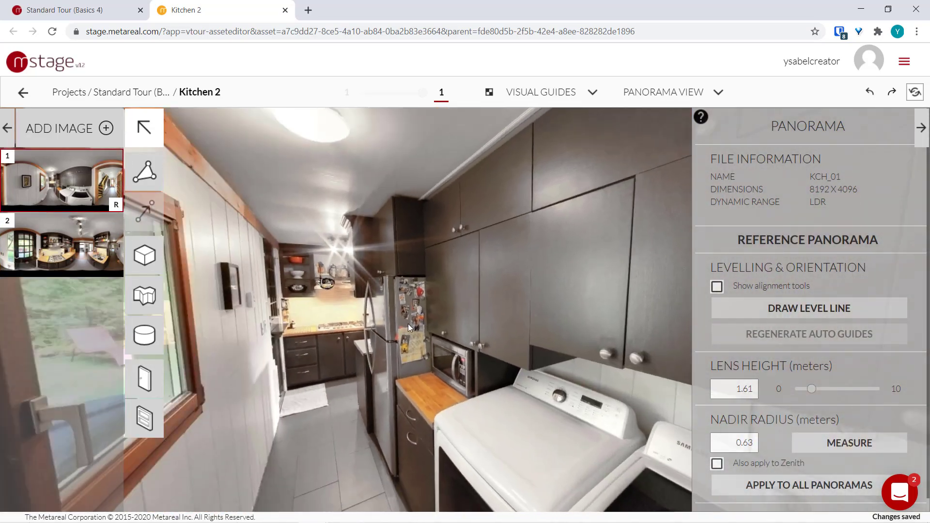
left_click(327, 284)
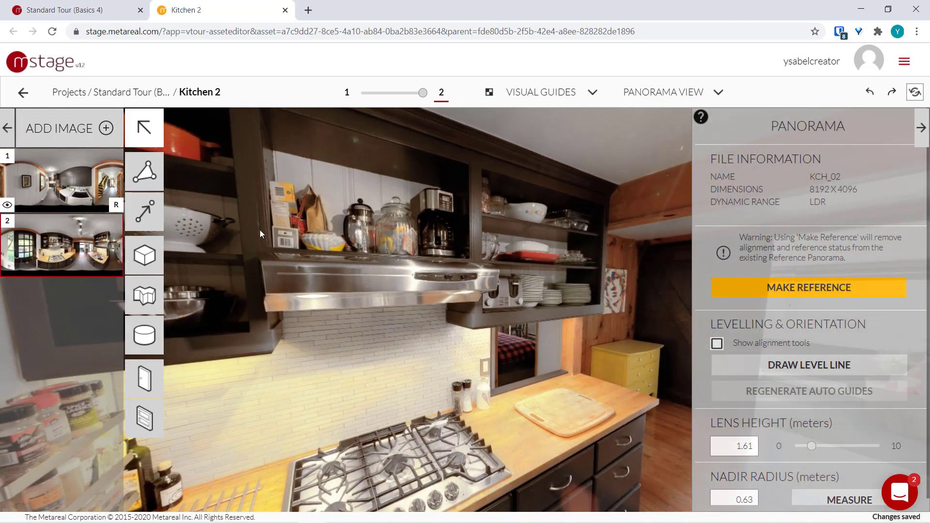
Activate the Draw tool in KCH_02 and show all visual guides except the grid.
left_click(58, 196)
left_click(97, 233)
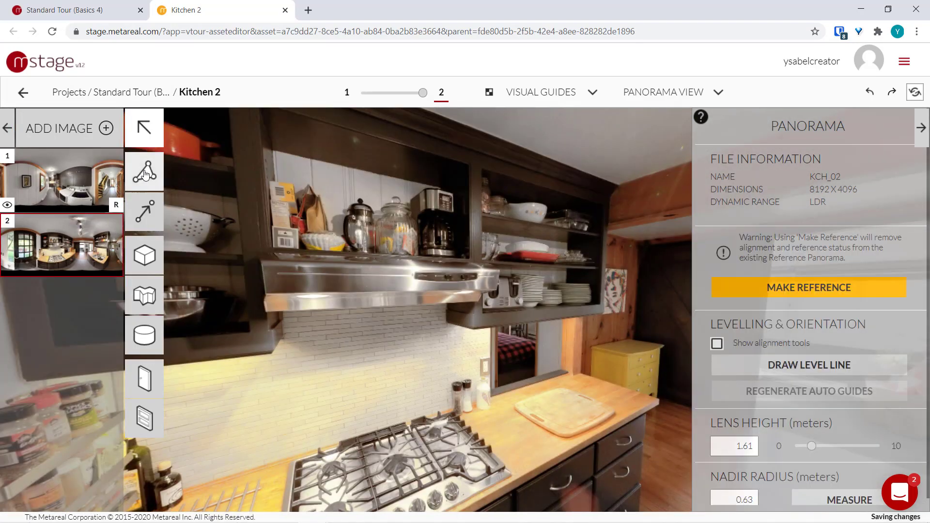
left_click(145, 175)
mouse_move(519, 117)
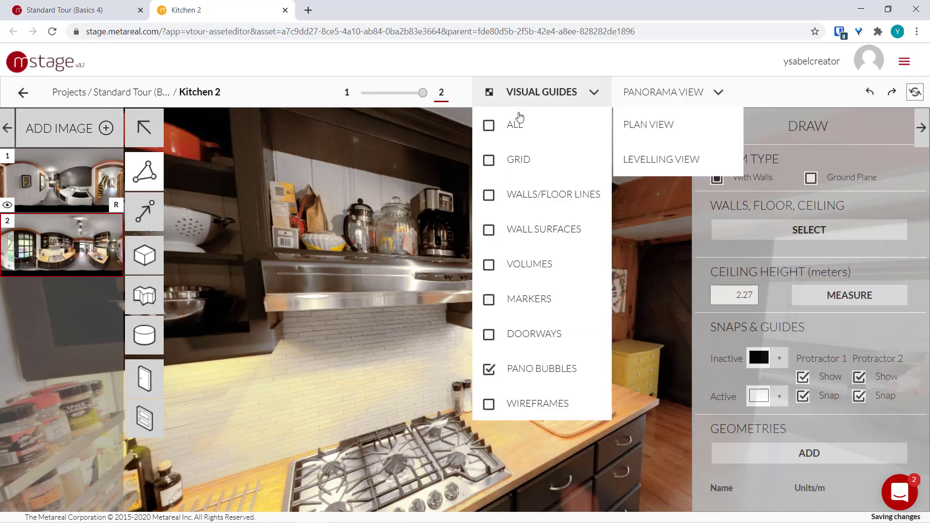
left_click(488, 126)
left_click(490, 160)
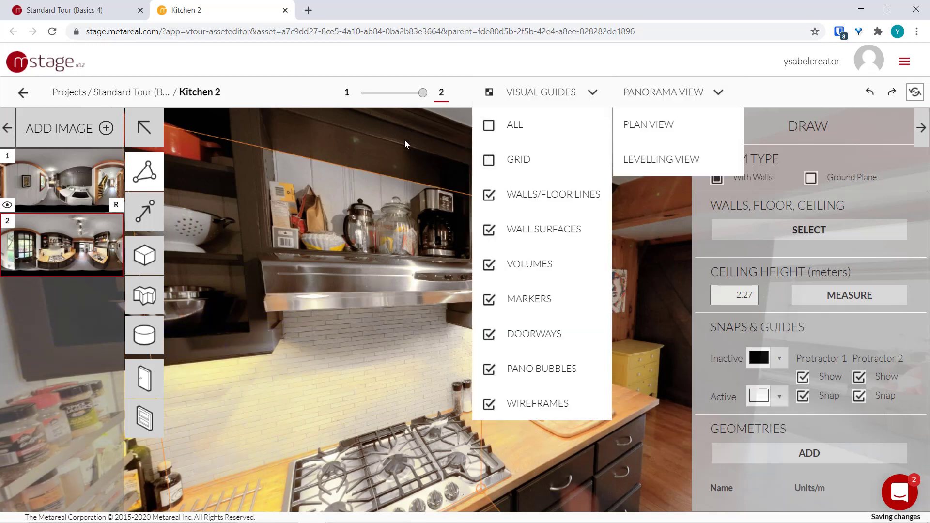
Place a room outline corner behind the stove counter, where the tiled wall meets the door wall beside the spice rack.
left_click(364, 310)
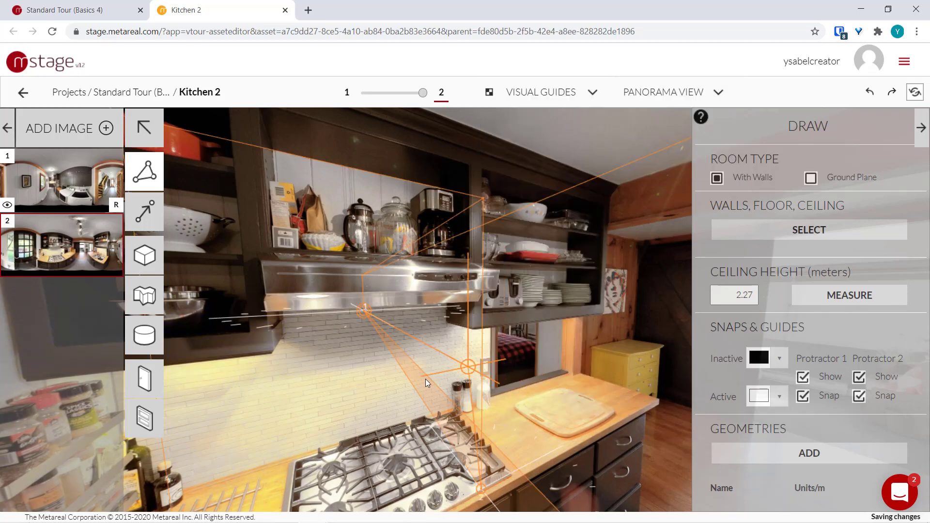
key("Escape")
left_click_drag(539, 432, 279, 363)
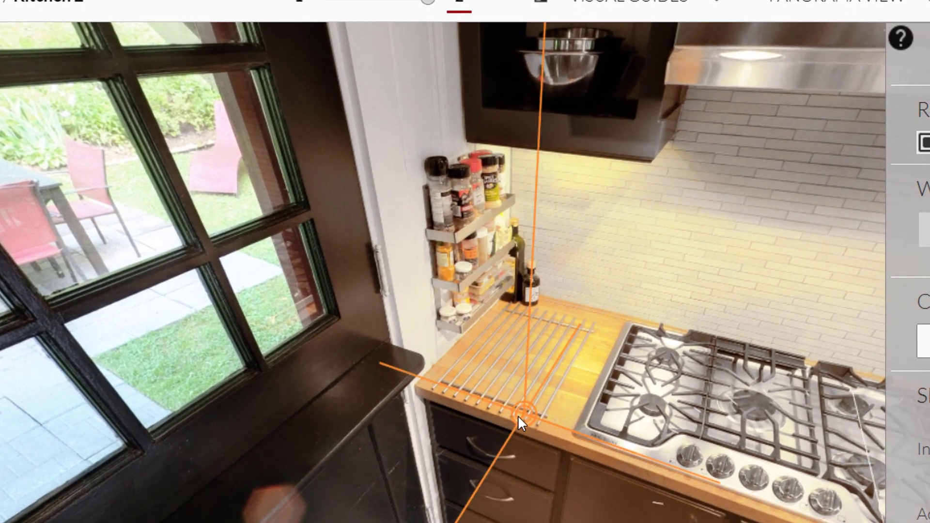
left_click(523, 413)
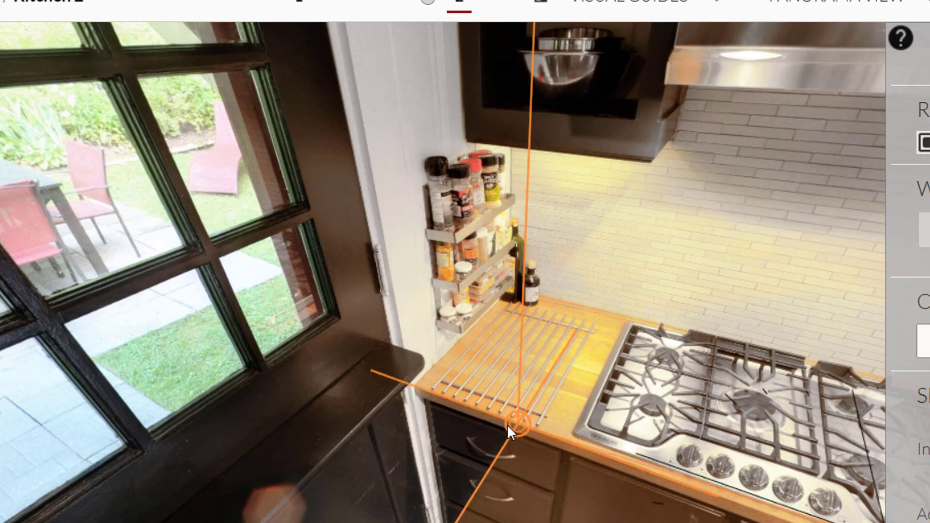
left_click_drag(508, 436, 501, 440)
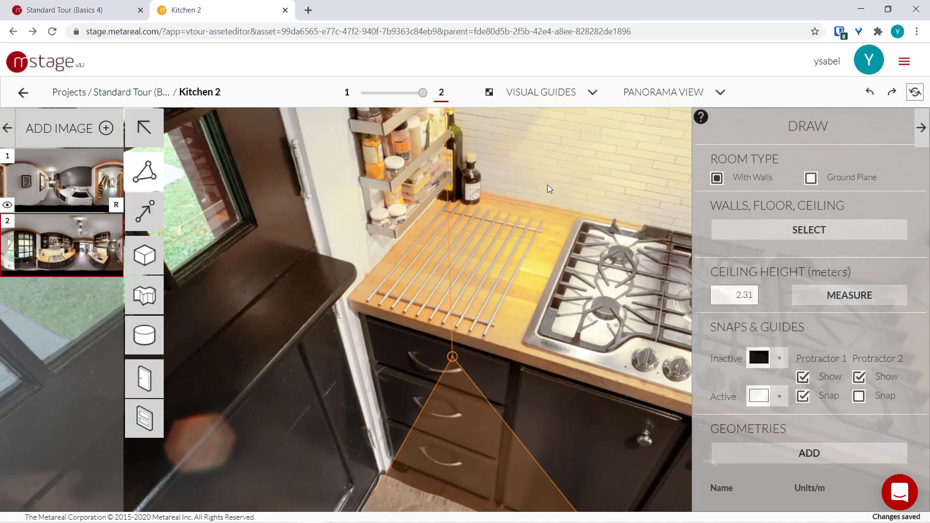
Place the next outline corner behind the stove counter in line with the wooden post at the wall's far end.
left_click_drag(547, 185, 468, 320)
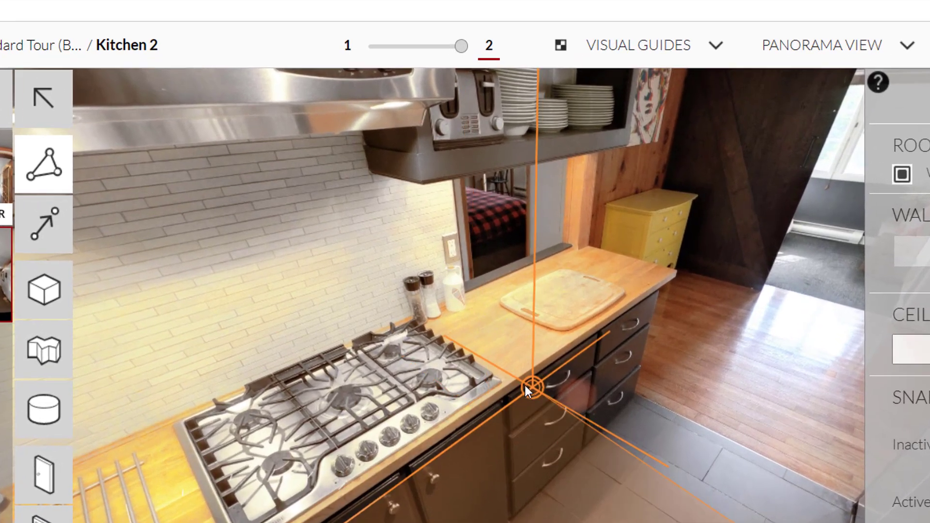
left_click_drag(525, 385, 566, 362)
left_click_drag(716, 344, 558, 377)
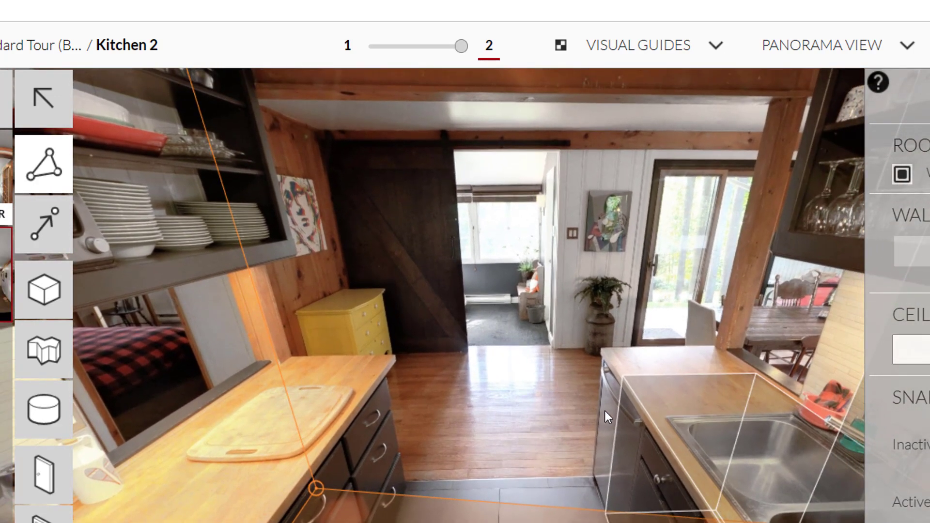
left_click_drag(405, 317, 395, 371)
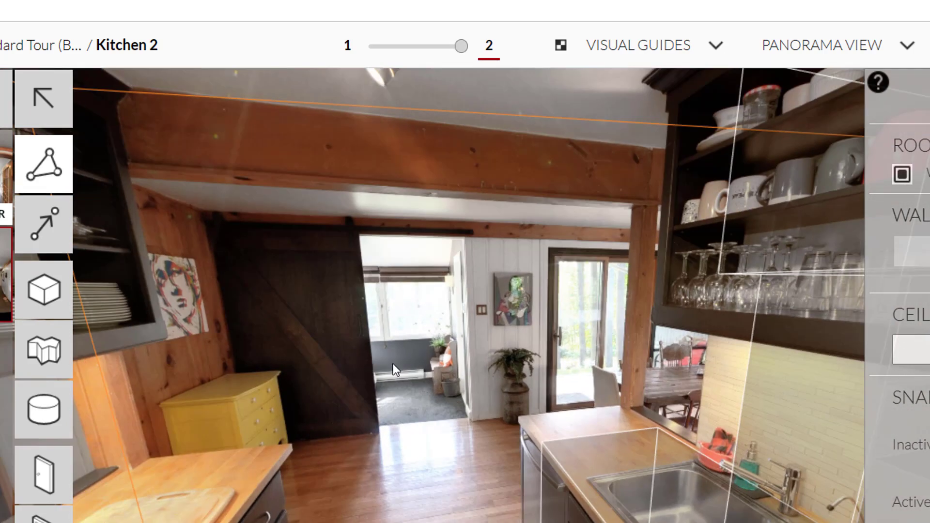
left_click_drag(641, 395, 565, 404)
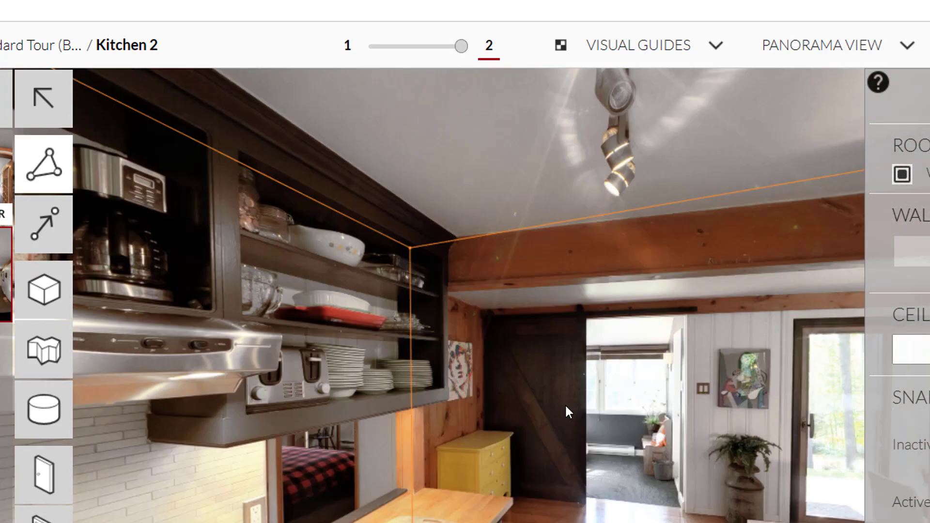
left_click_drag(527, 441, 619, 333)
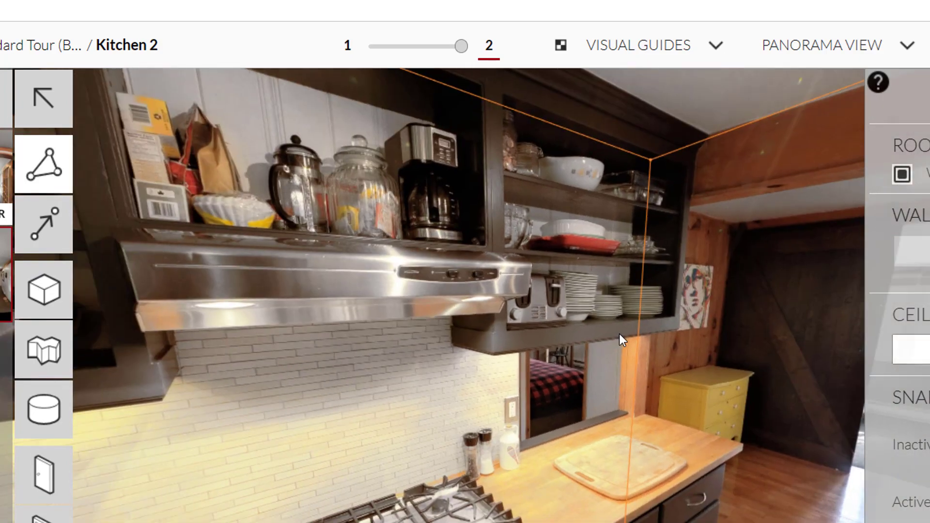
left_click_drag(720, 444, 480, 337)
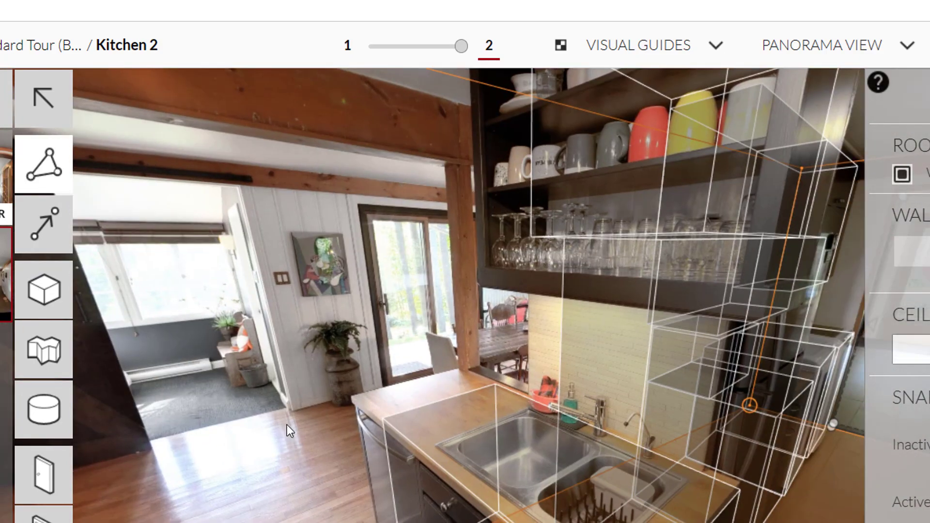
left_click_drag(287, 425, 748, 434)
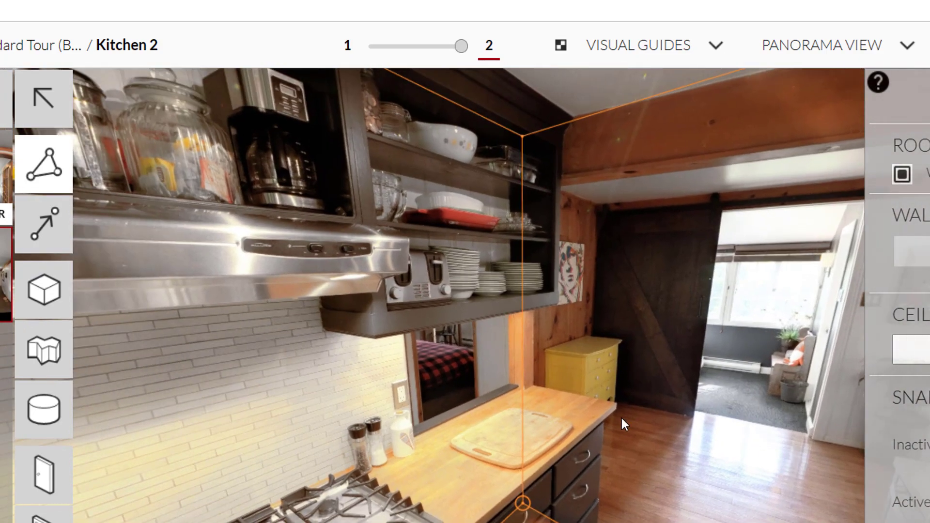
Add outline corners below the wooden post beside the sink and further along the wall behind the sink counter.
left_click_drag(633, 469, 449, 411)
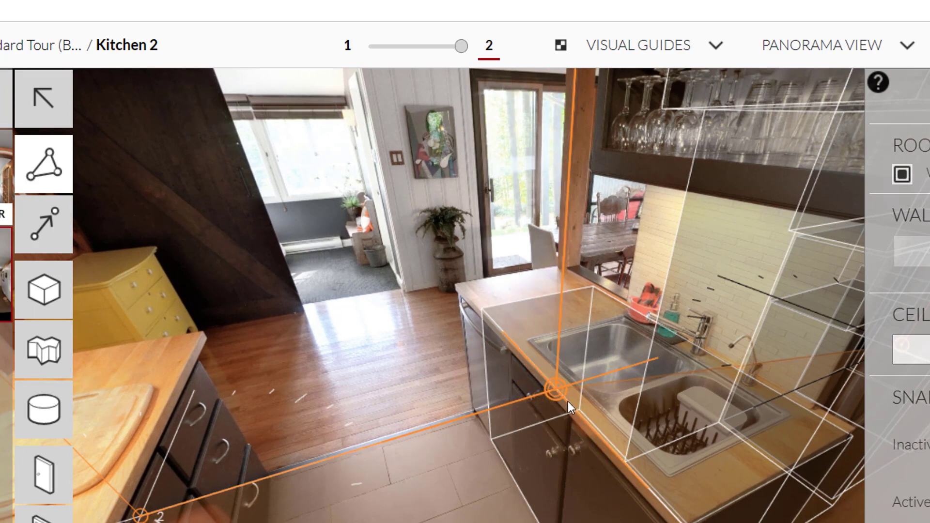
left_click_drag(605, 374, 514, 389)
left_click(514, 388)
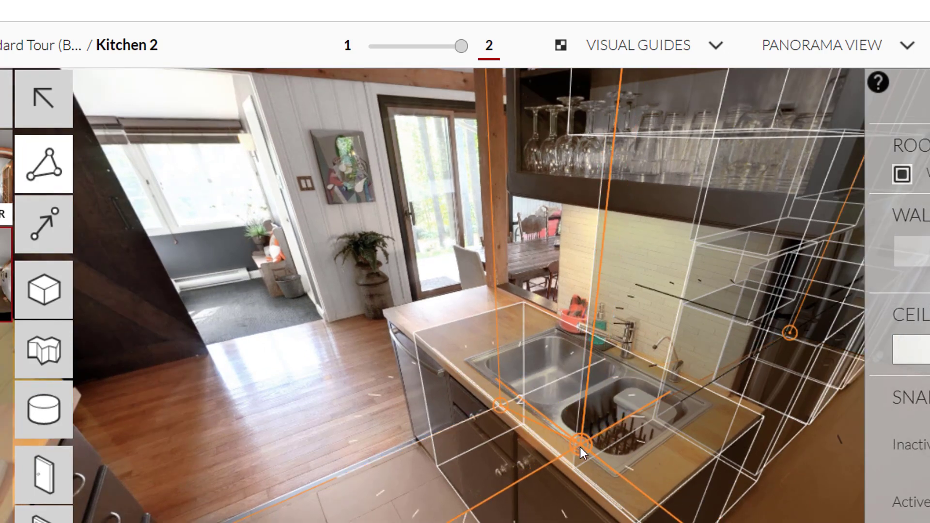
left_click(575, 463)
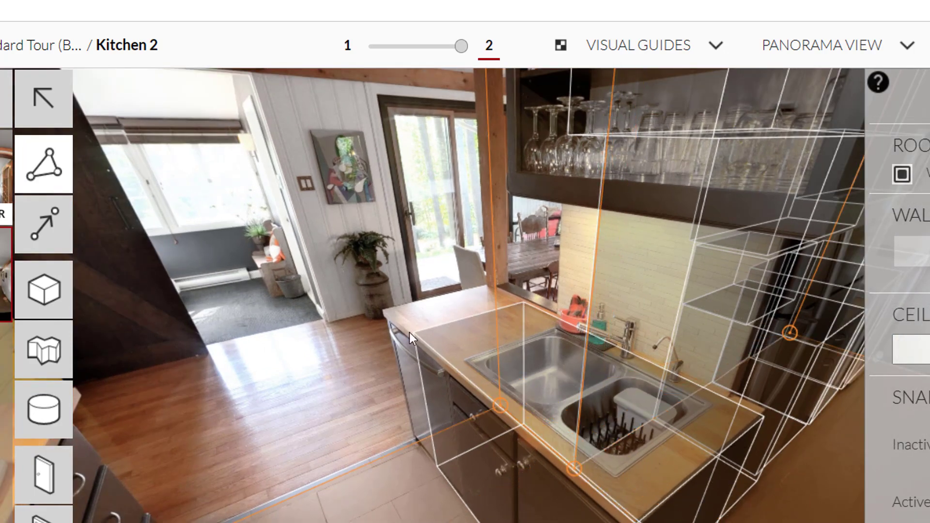
Examine how the extended room outline fits the sink counter, the hallway, the stove wall and the kitchen opening.
left_click_drag(406, 332, 440, 488)
left_click_drag(583, 425, 544, 433)
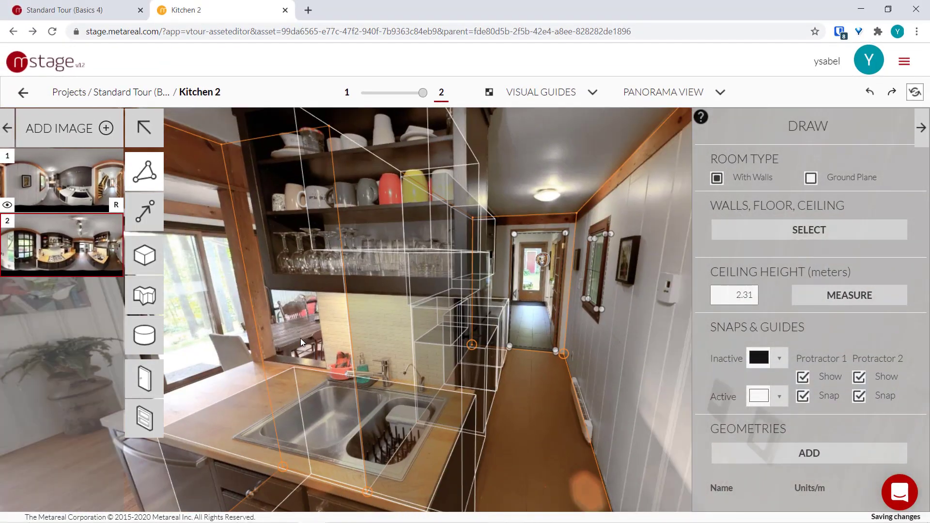
left_click_drag(478, 351, 545, 337)
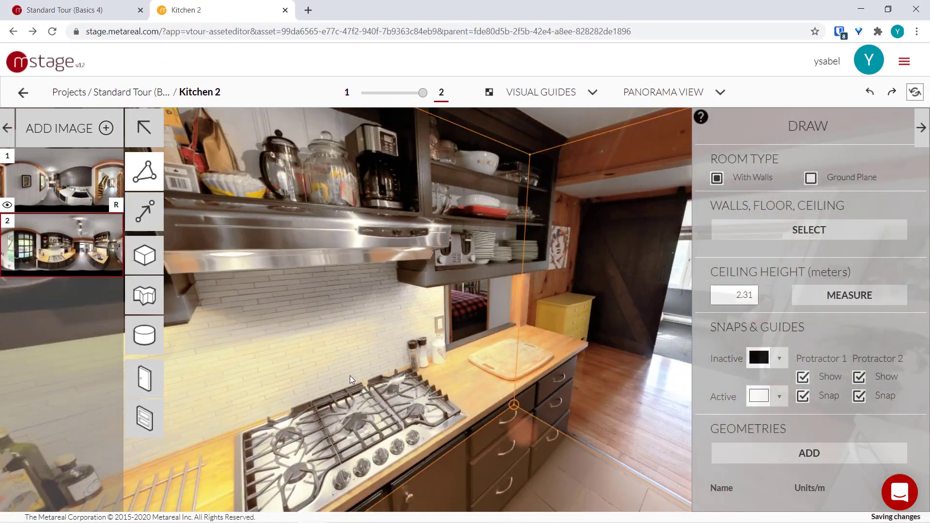
left_click_drag(350, 376, 552, 376)
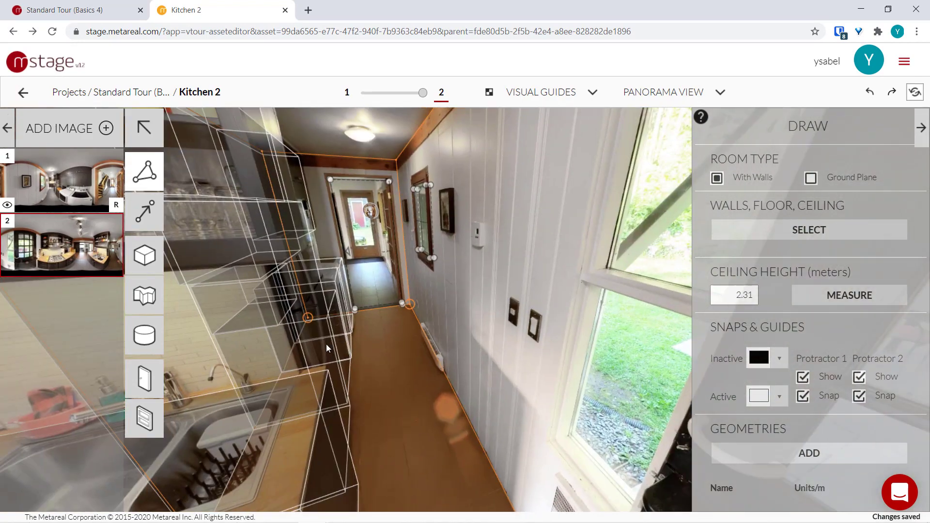
left_click_drag(326, 345, 555, 345)
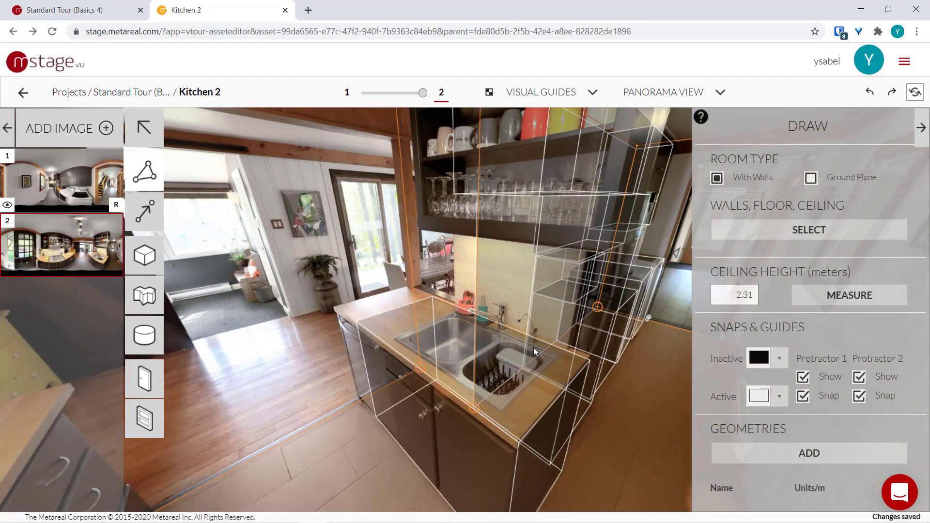
left_click_drag(330, 445, 452, 426)
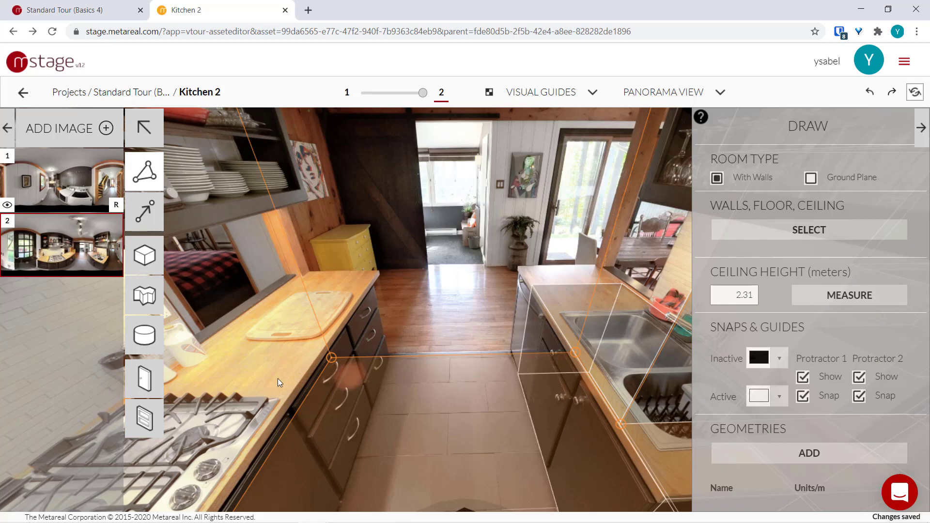
left_click_drag(277, 379, 514, 251)
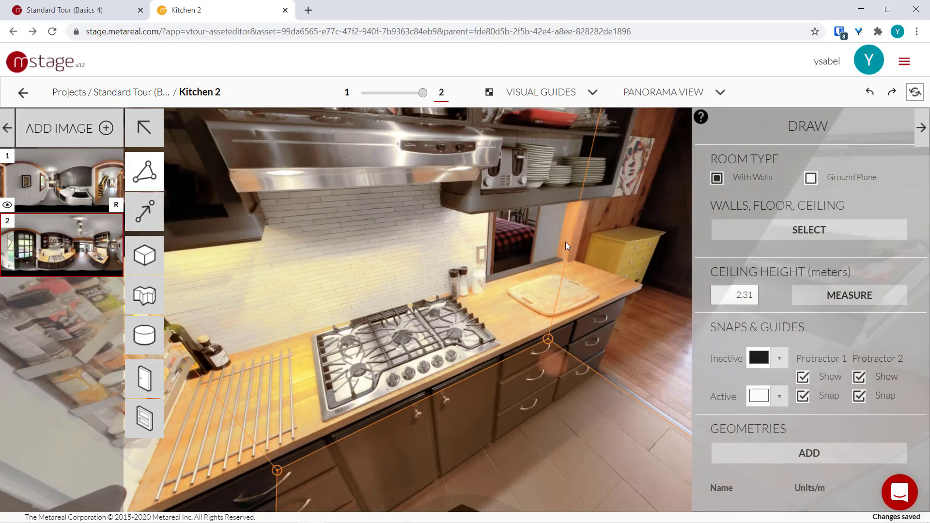
left_click_drag(545, 324, 428, 414)
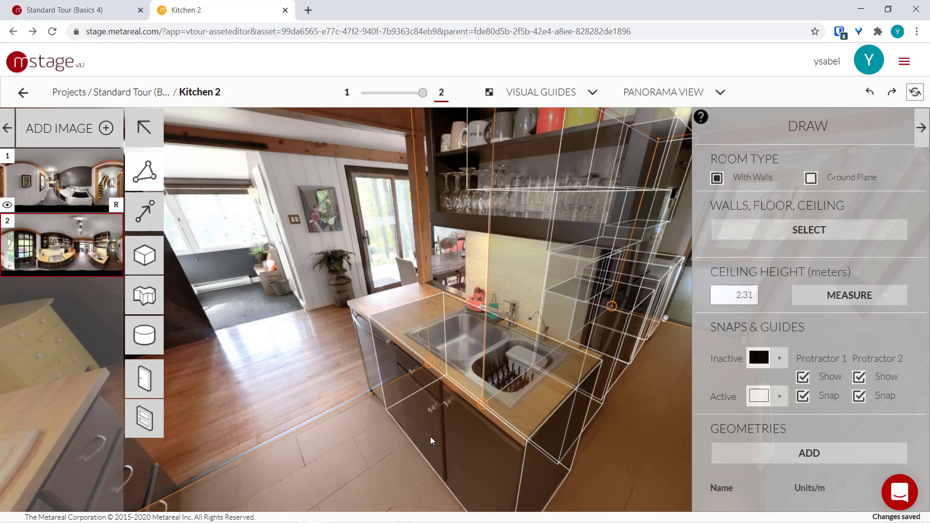
left_click_drag(430, 437, 433, 335)
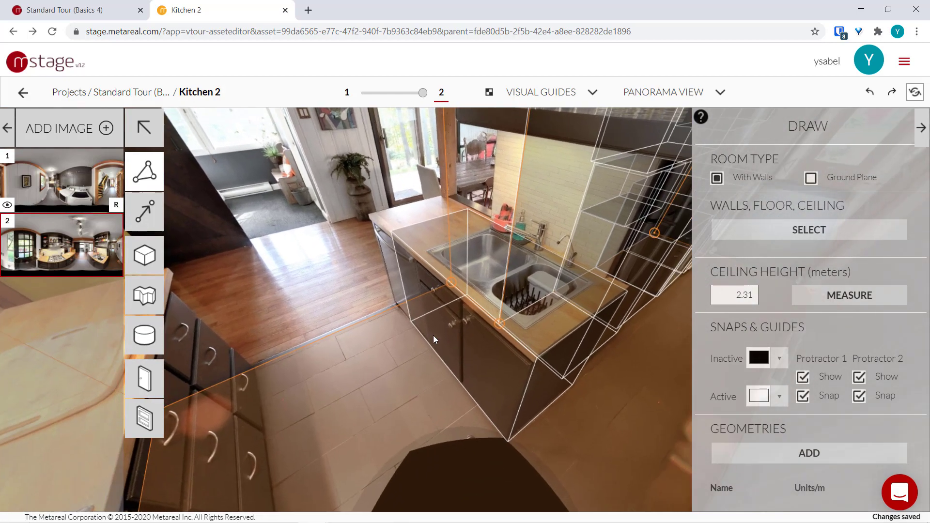
Extend the sink counter cube to the far end of the countertop.
left_click_drag(377, 156, 368, 257)
left_click(145, 255)
left_click(145, 128)
left_click(415, 362)
left_click_drag(415, 362, 114, 247)
left_click(145, 256)
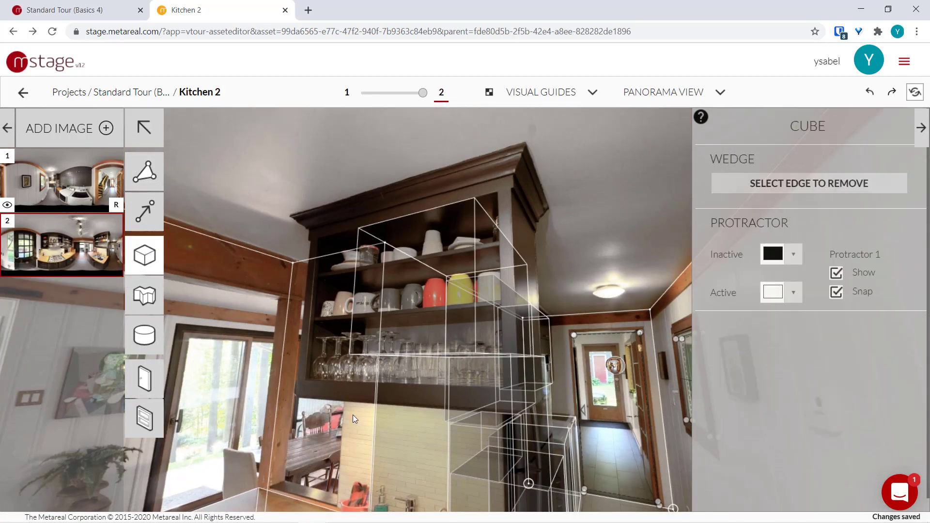
left_click(425, 296)
left_click_drag(470, 298, 534, 296)
left_click_drag(450, 243, 446, 194)
mouse_move(380, 284)
left_mouse_down()
mouse_move(341, 286)
mouse_move(336, 220)
mouse_move(286, 222)
mouse_move(272, 335)
mouse_move(333, 203)
left_mouse_up()
mouse_move(370, 228)
left_mouse_down()
mouse_move(361, 304)
mouse_move(194, 290)
left_mouse_up()
key("Delete")
Draw a cube around the mug and glass cabinet above the sink and pull its side faces in to the cabinet body.
left_click(144, 255)
left_click(344, 193)
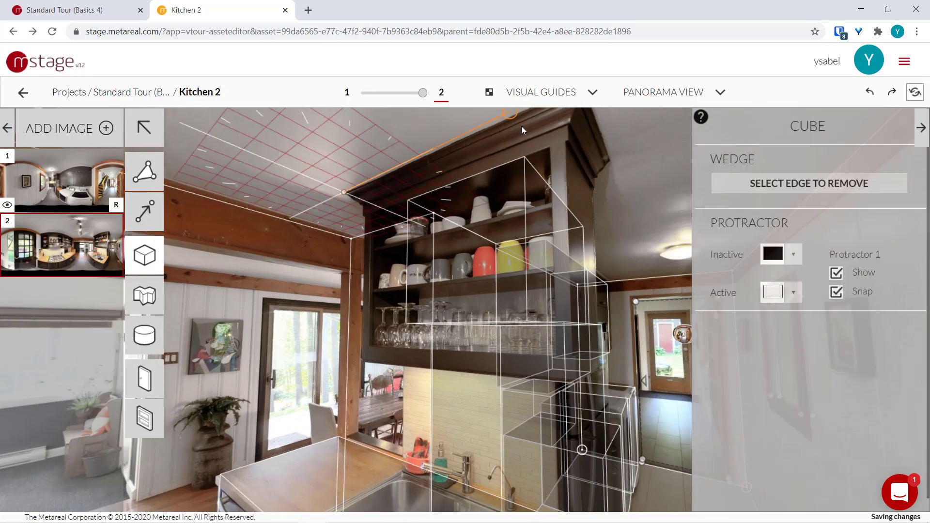
left_click(545, 157)
left_click(415, 403)
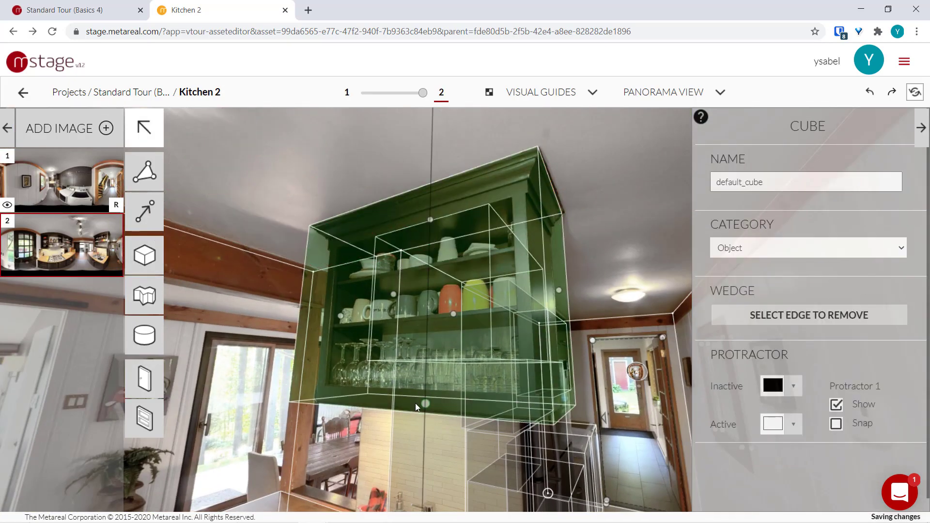
left_click_drag(416, 403, 417, 403)
left_click_drag(340, 317, 361, 322)
left_click_drag(560, 290, 546, 290)
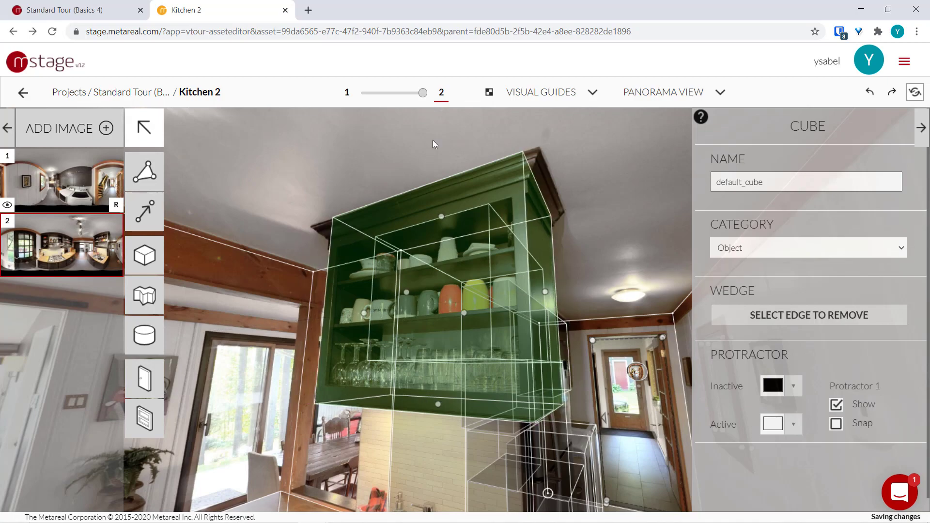
Model the base cabinets and countertop under the stove as a cube raised to counter height.
left_click(493, 326)
left_click_drag(493, 326, 400, 364)
left_click(379, 431)
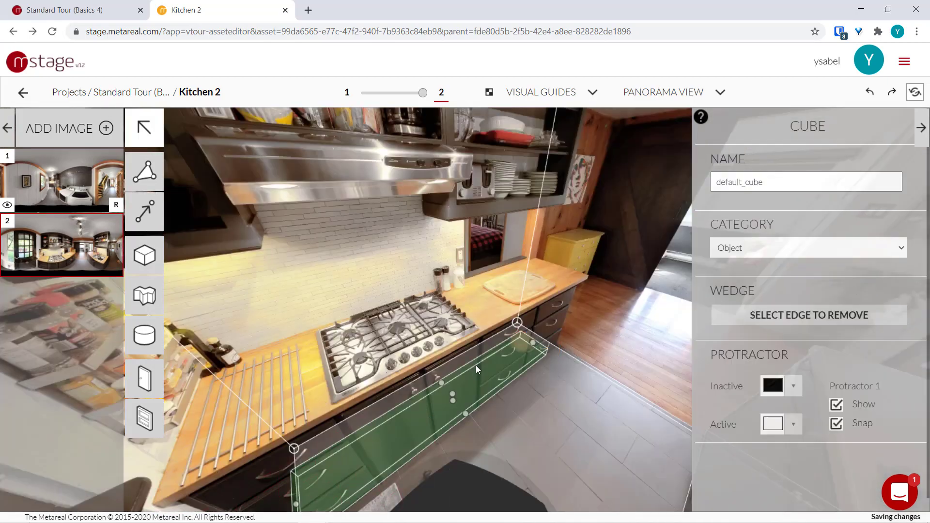
left_click_drag(476, 365, 522, 333)
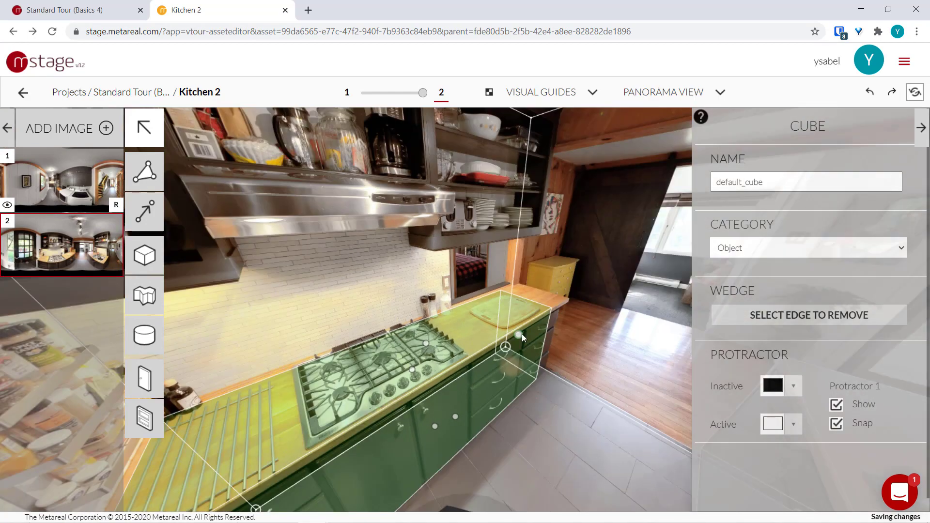
left_click(351, 287)
Draw a cube around the wall-mounted spice rack beside the door and stretch it to the rack's size.
left_click_drag(351, 287, 201, 362)
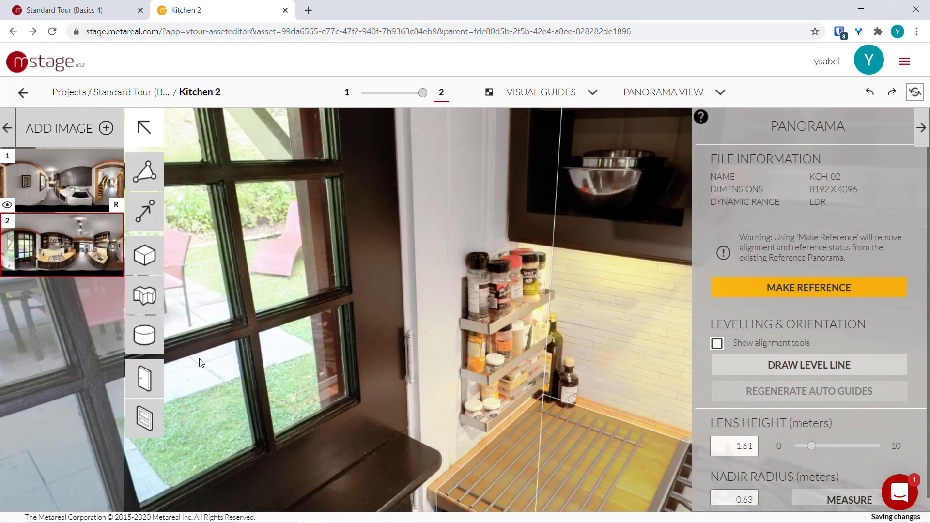
left_click(144, 256)
left_click(523, 344)
left_click_drag(522, 344, 485, 357)
scroll(456, 225, "up", 3)
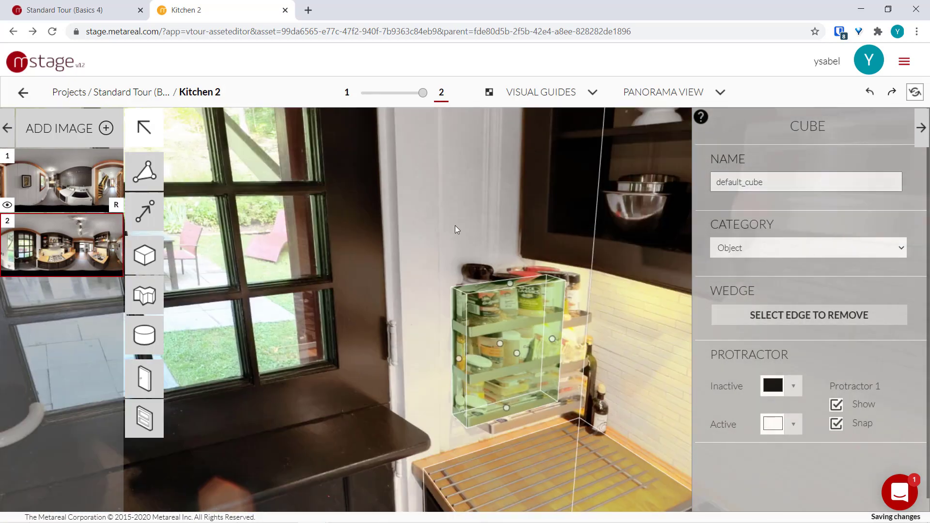
left_click_drag(553, 339, 562, 333)
left_click(460, 204)
Draw a cube for the upper cabinet next to the door and widen it to the edge of the range hood.
left_click_drag(460, 204, 179, 334)
left_click(145, 255)
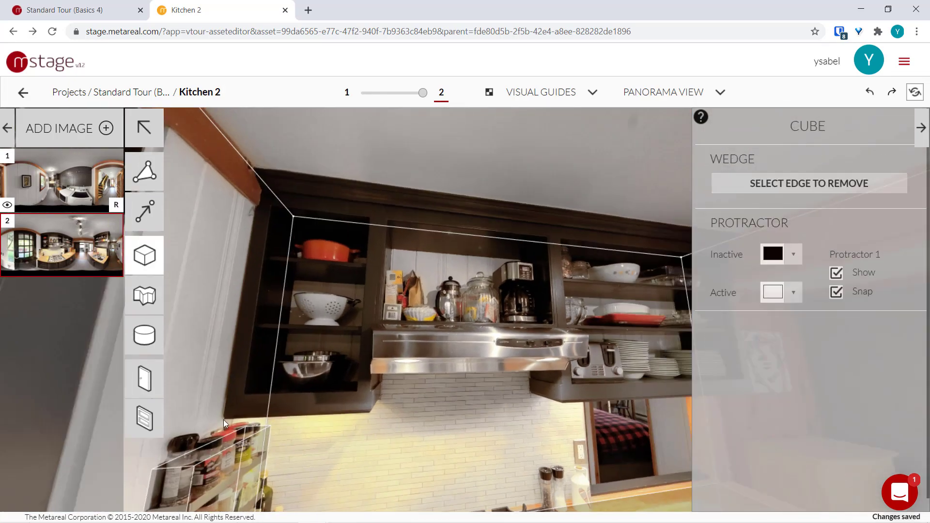
left_click_drag(223, 420, 262, 184)
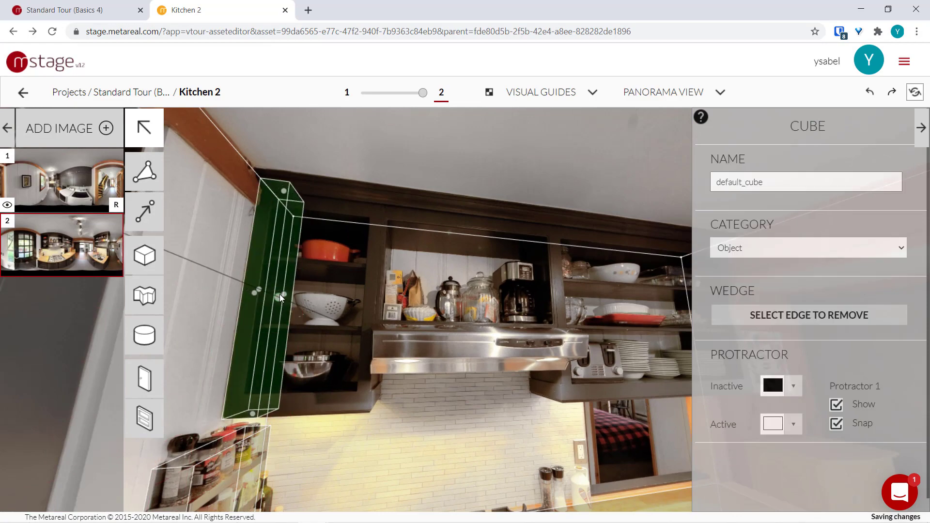
left_click_drag(280, 295, 374, 276)
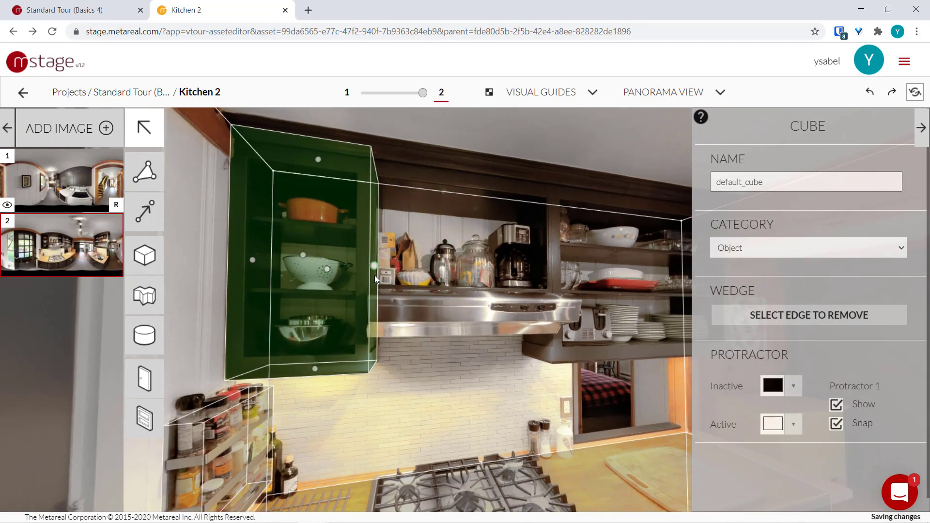
Duplicate the upper cabinet cube onto the dish cabinet on the other side of the range hood.
left_click_drag(422, 334, 394, 342)
left_click_drag(348, 272, 499, 293, "shift")
left_click(443, 359)
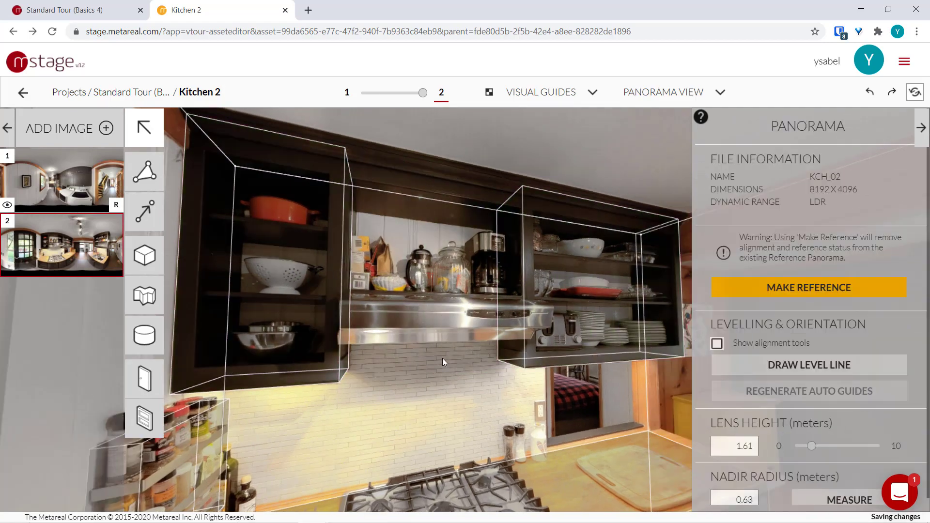
left_click(342, 287)
left_click(446, 392)
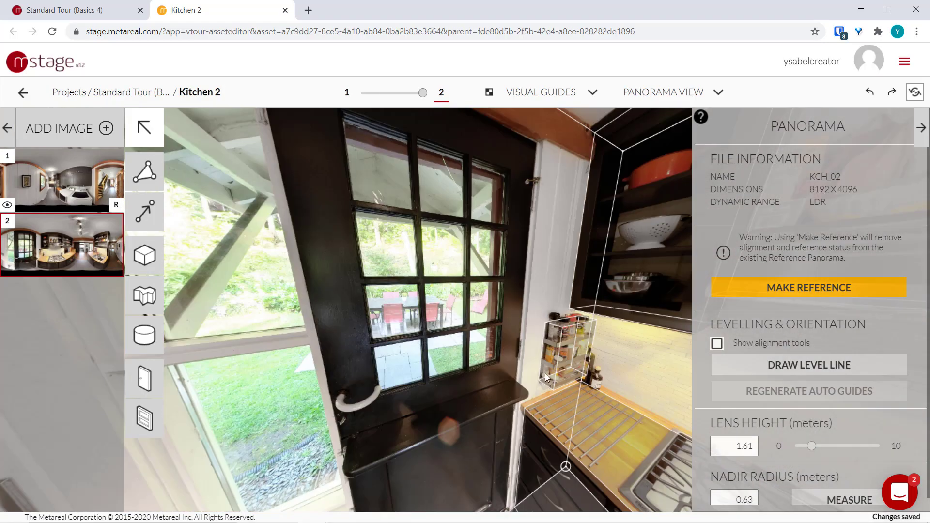
Place the existing Entrance Hall > Kitchen door on the doorway towards the stairs in panorama KCH_01.
left_click_drag(545, 374, 339, 359)
left_click_drag(562, 343, 394, 324)
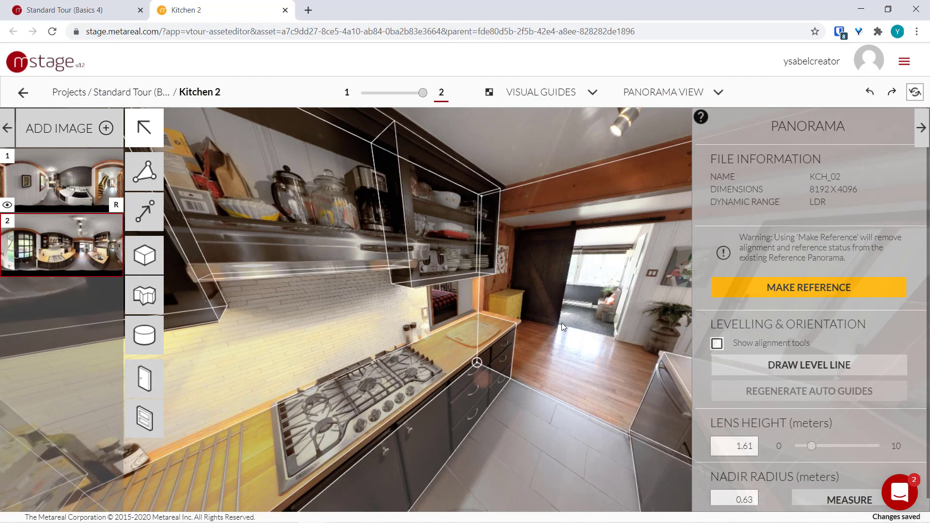
left_click_drag(580, 334, 308, 299)
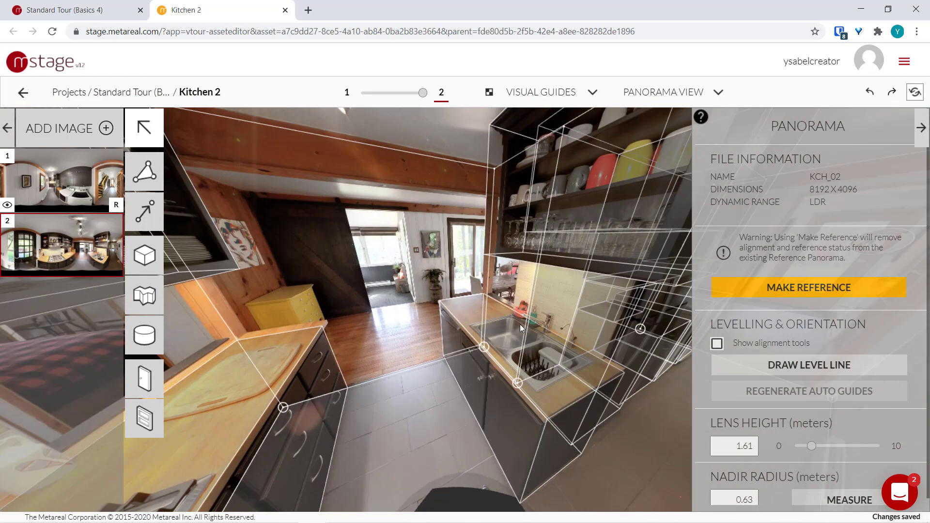
left_click_drag(583, 365, 458, 382)
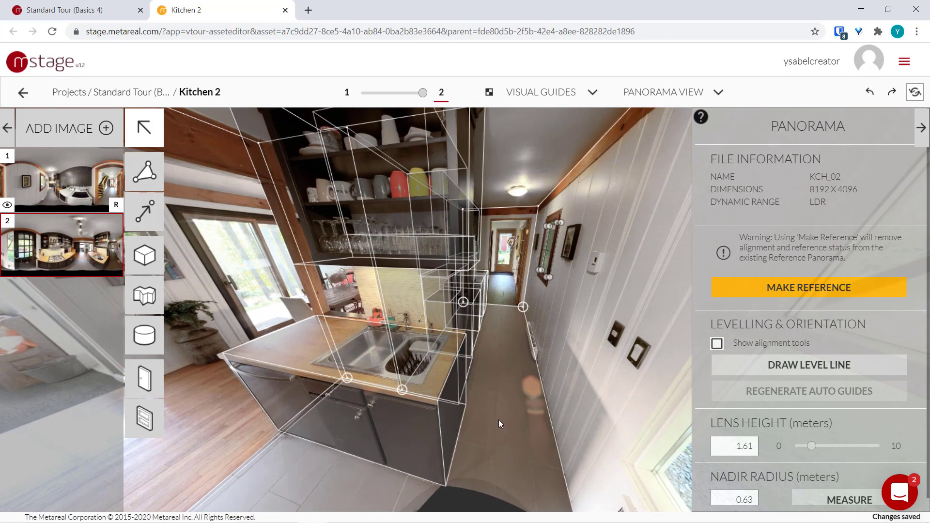
left_click(65, 195)
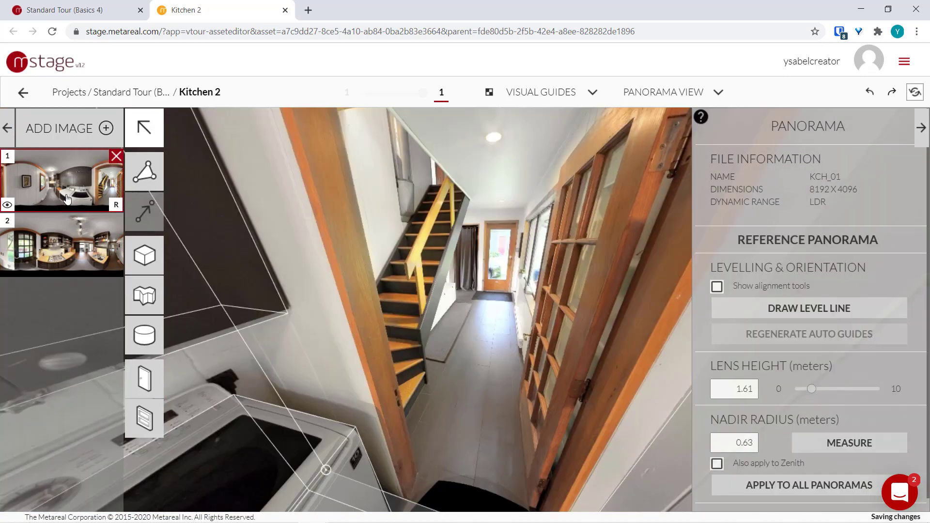
scroll(452, 339, "down", 4)
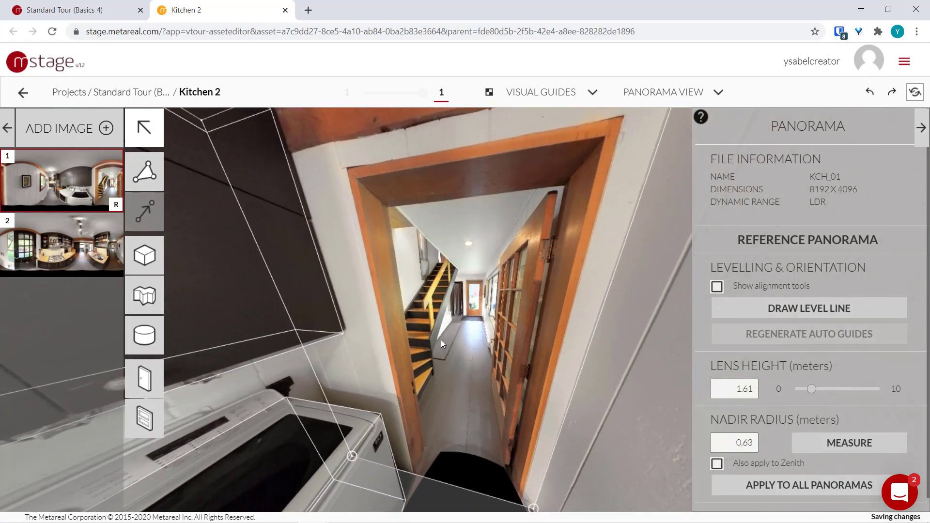
scroll(436, 346, "down", 3)
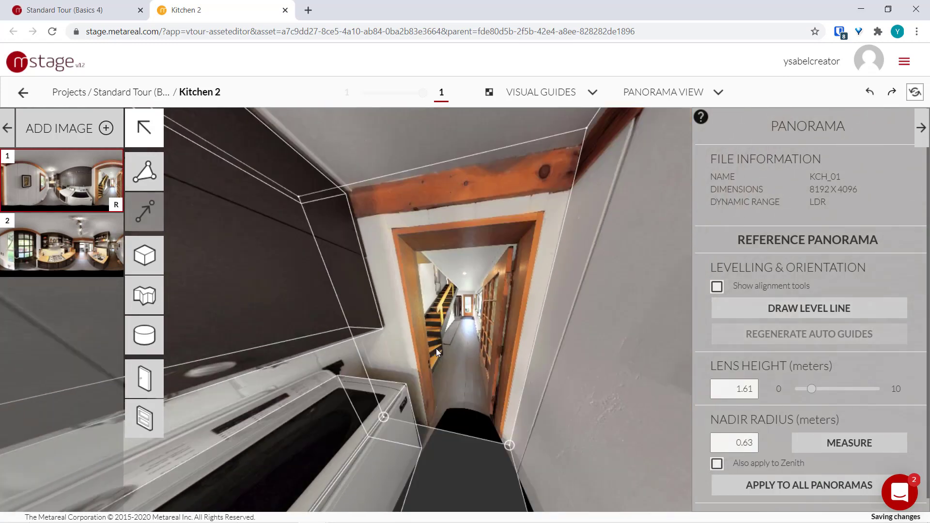
left_click(144, 378)
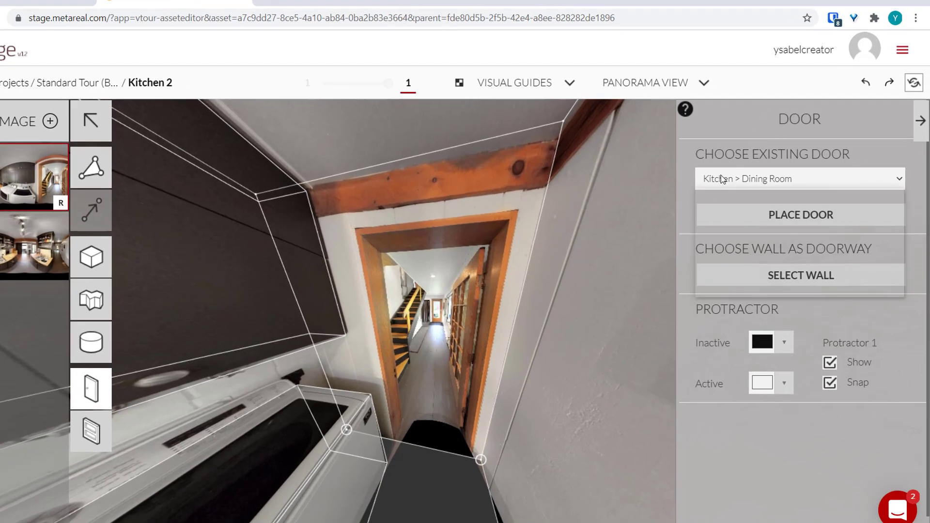
left_click(725, 185)
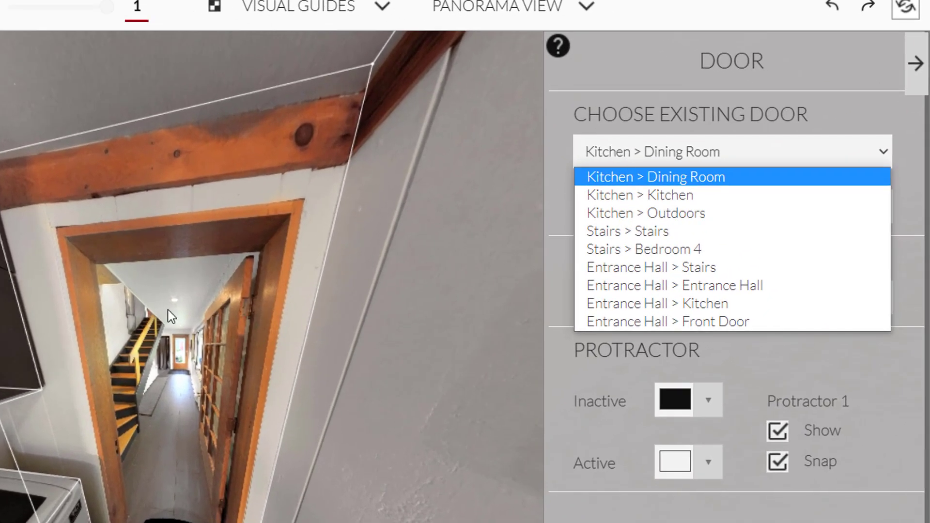
left_click(667, 304)
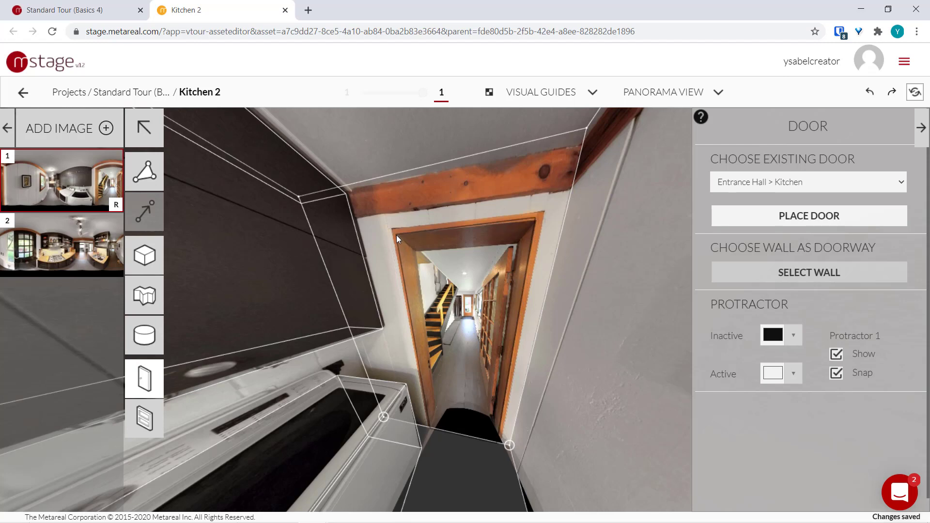
left_click(397, 231)
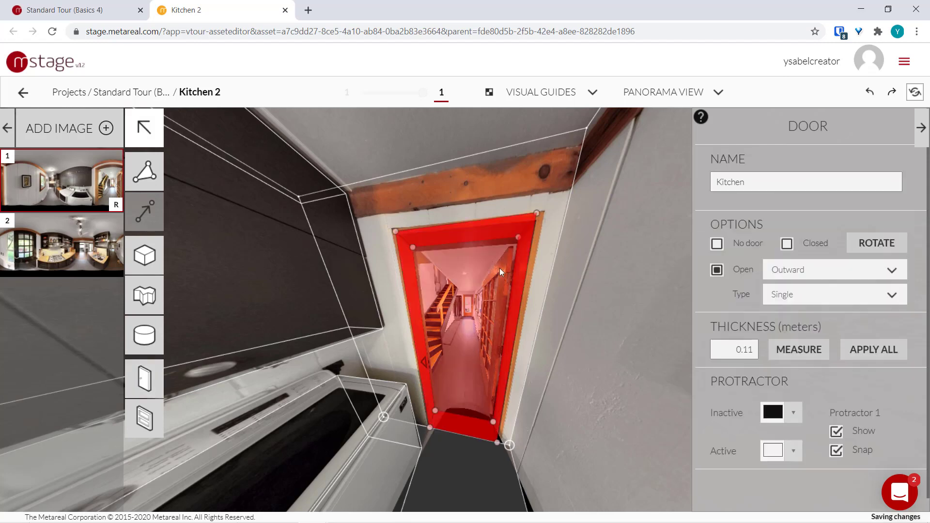
Lower the top edge of the placed Kitchen door to fit the wooden doorway frame.
scroll(546, 419, "up", 5)
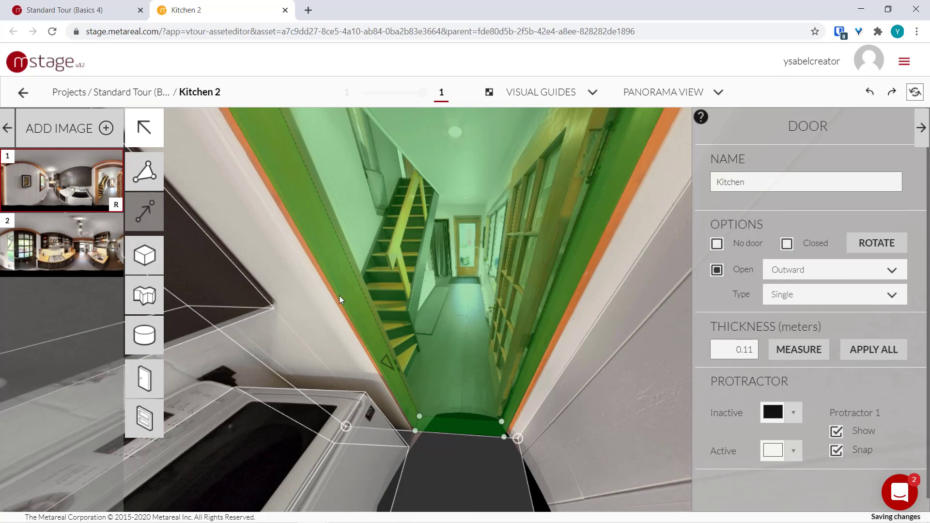
left_click_drag(340, 296, 374, 207)
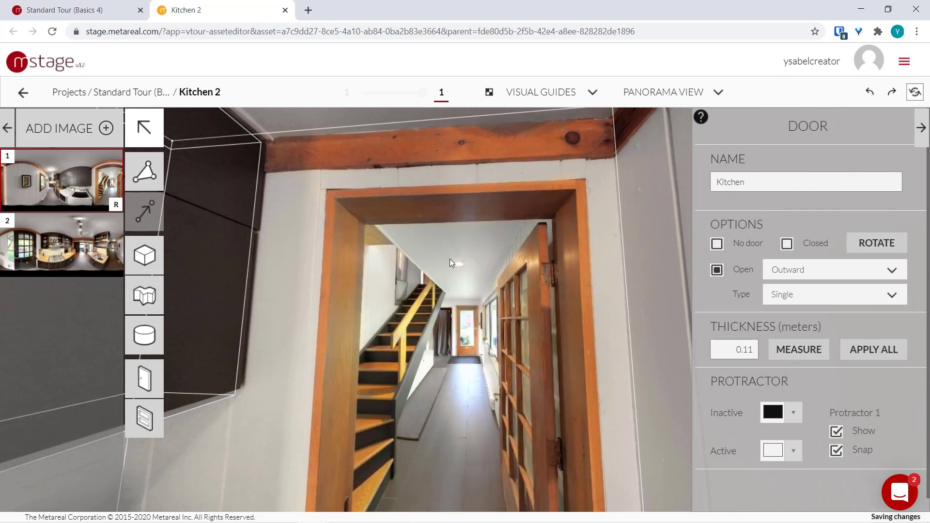
left_click(459, 205)
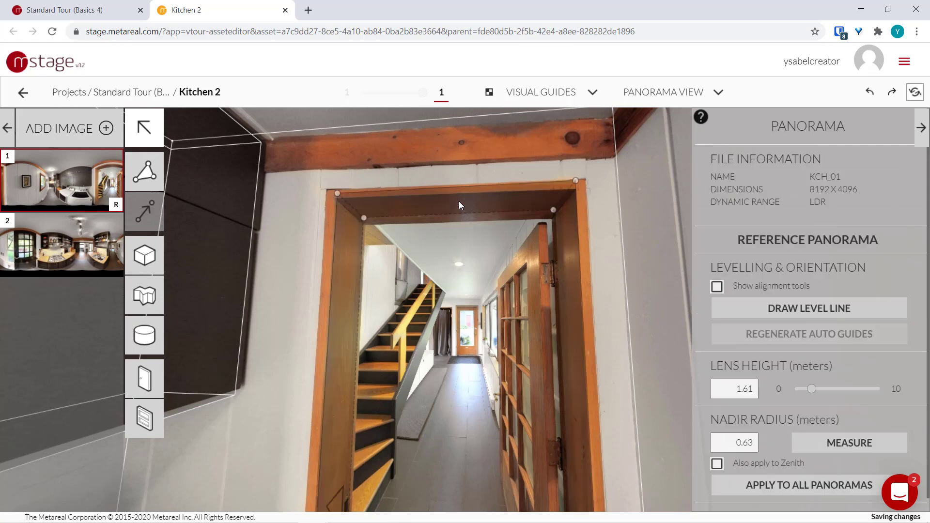
left_click_drag(449, 189, 424, 178)
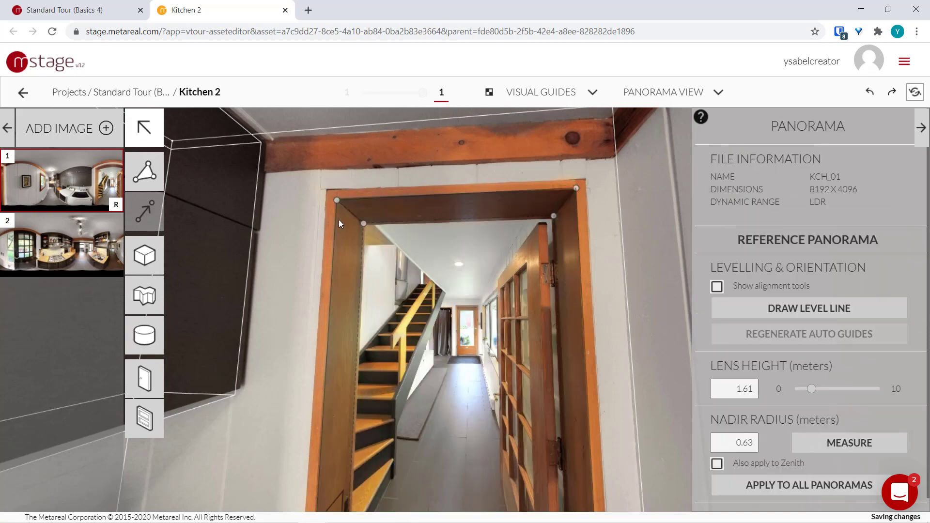
left_click_drag(339, 219, 490, 375)
left_click(492, 374)
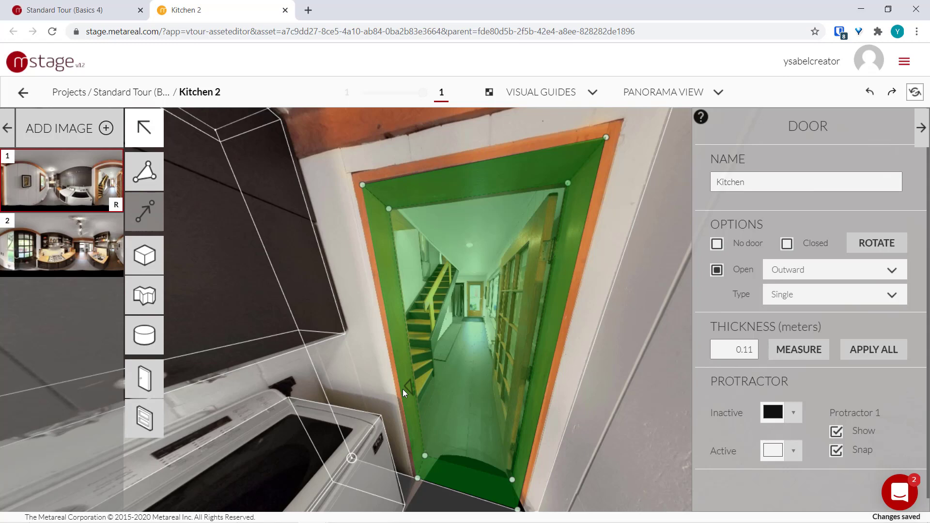
Open the tour for editing from the Standard Tour project and place Entrance Hall and Kitchen 2 joined at their shared door.
left_click(99, 11)
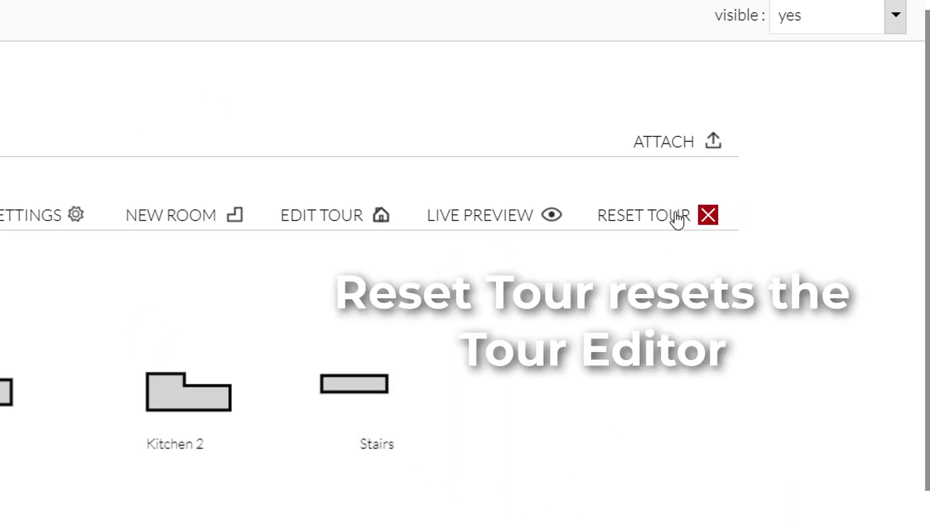
left_click(320, 221)
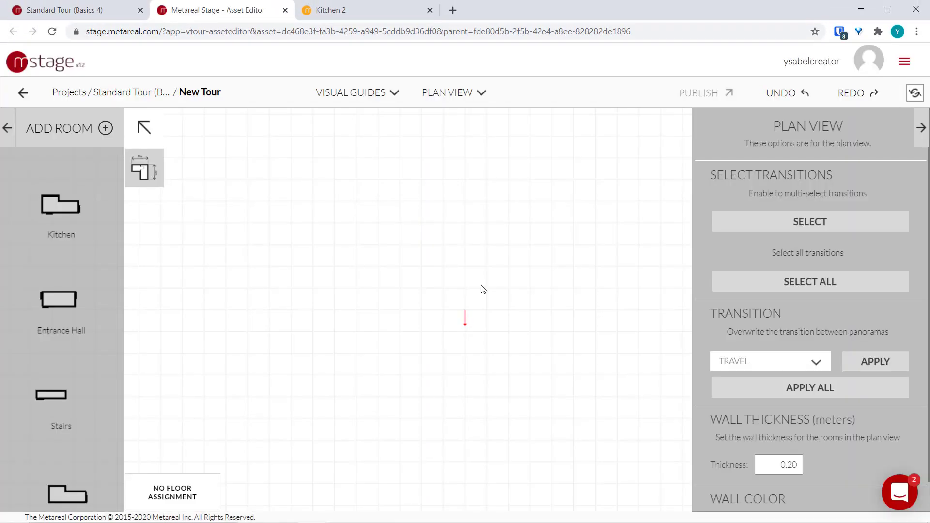
left_click_drag(59, 302, 383, 306)
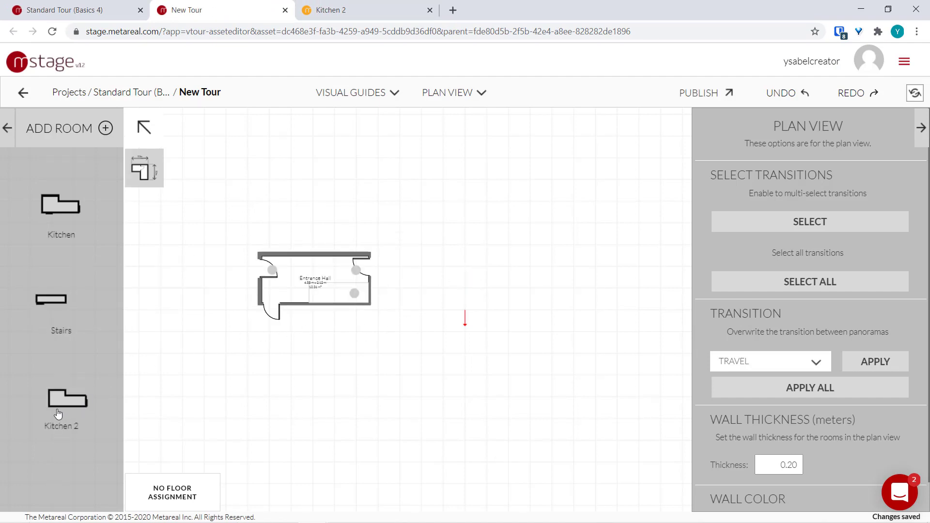
left_click_drag(56, 410, 455, 400)
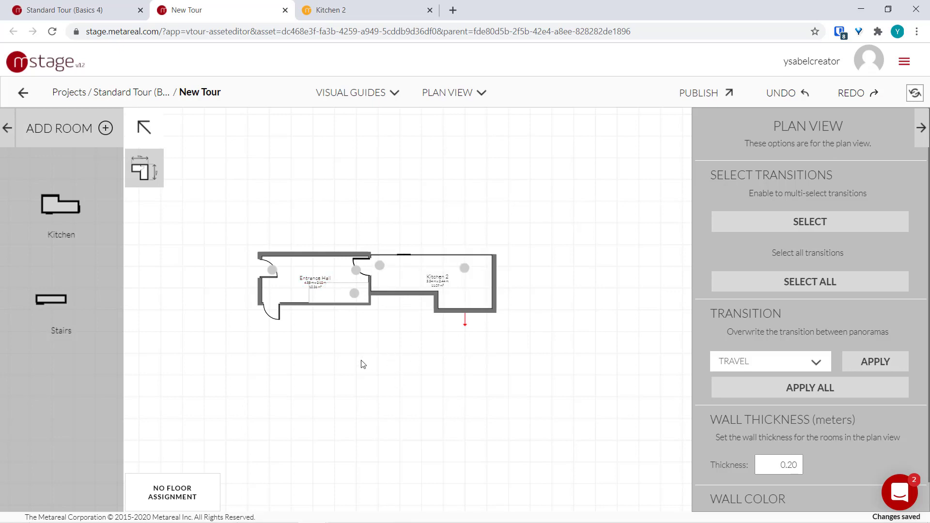
Show the nav map and check which panoramas connect to the Kitchen 2 panorama nearest the Entrance Hall.
left_click_drag(375, 354, 488, 424)
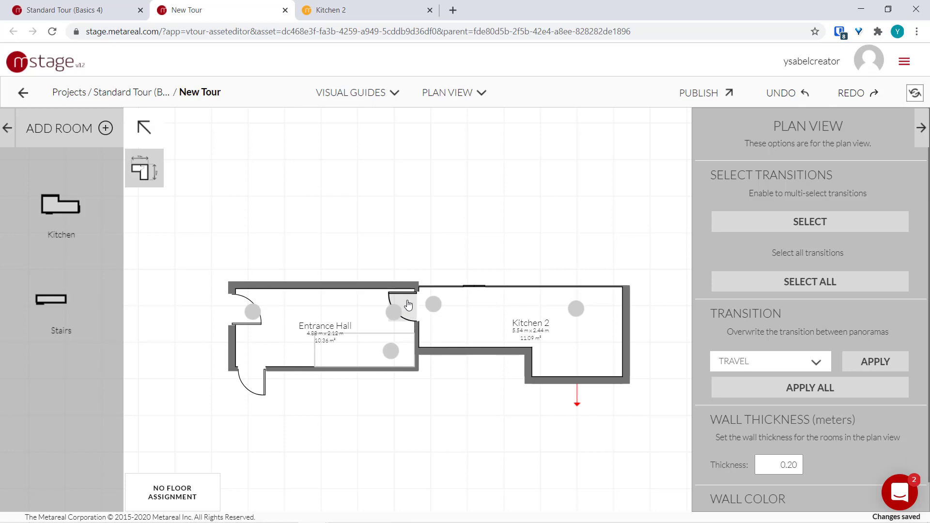
left_click(380, 93)
left_click(322, 127)
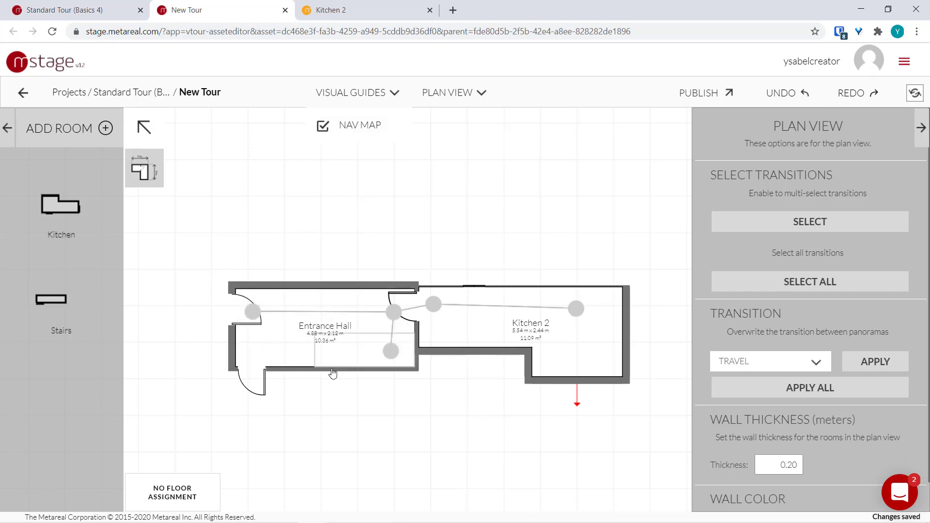
left_click(414, 311)
left_click(415, 310)
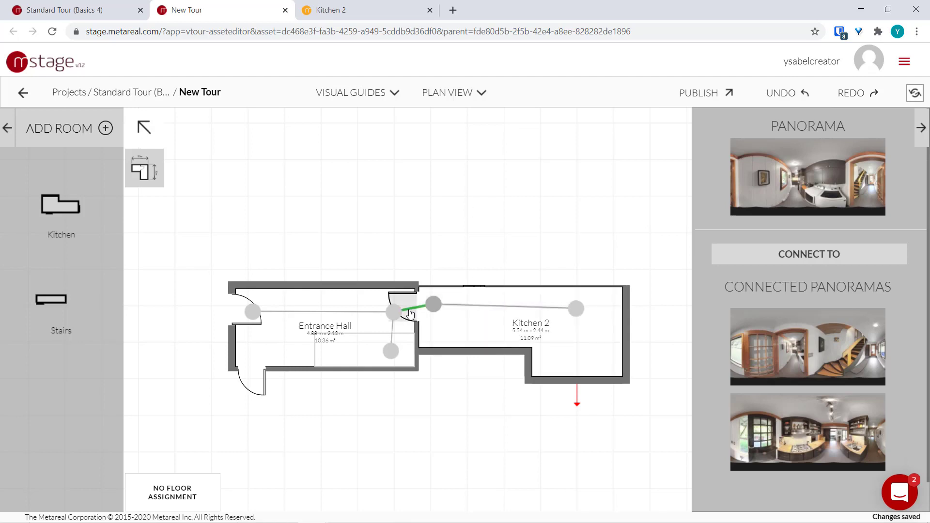
scroll(418, 320, "down", 2)
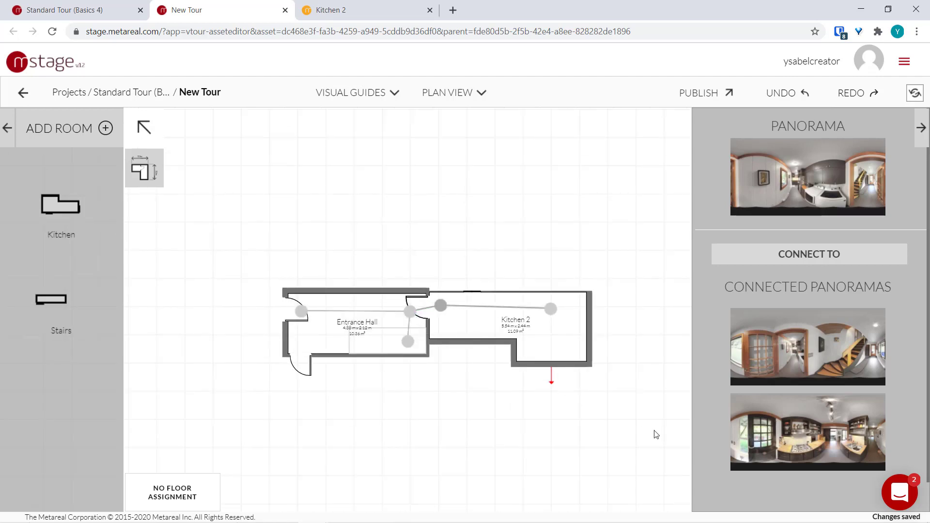
left_click_drag(656, 434, 473, 432)
mouse_move(803, 315)
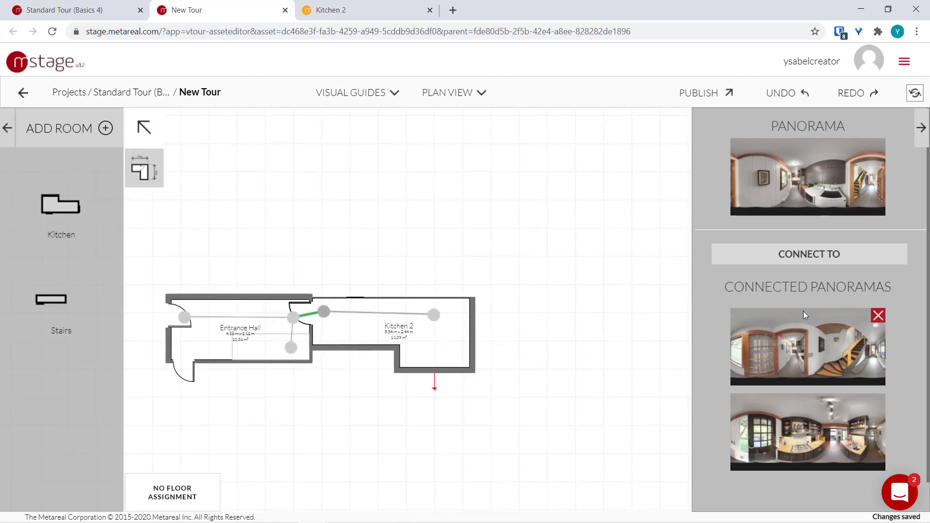
scroll(666, 334, "down", 3)
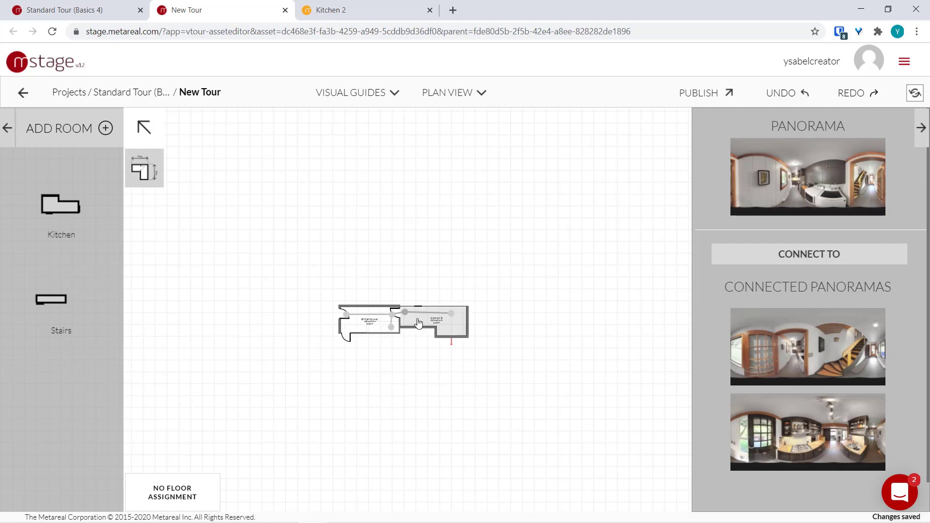
Display the tour in Model View, refresh it and examine the joined Kitchen 2 and Entrance Hall models up close.
left_click(454, 92)
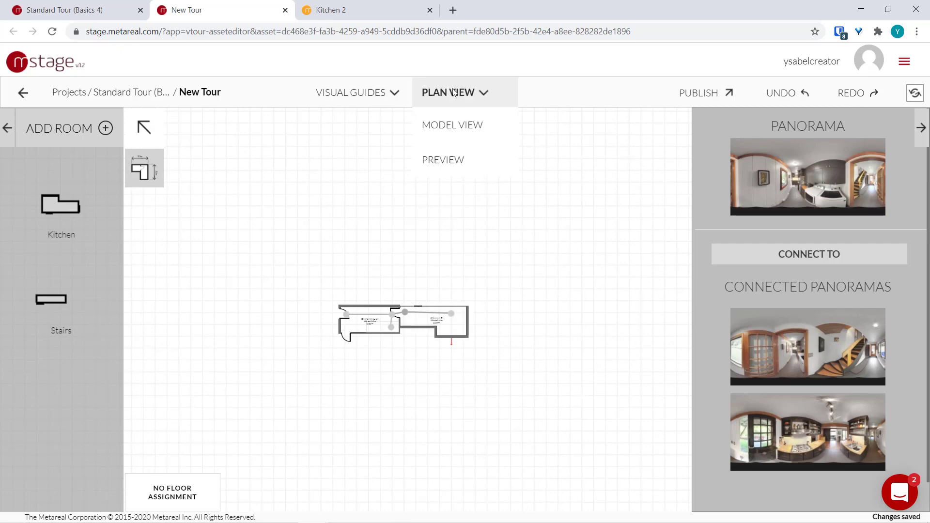
left_click(453, 125)
left_click(916, 93)
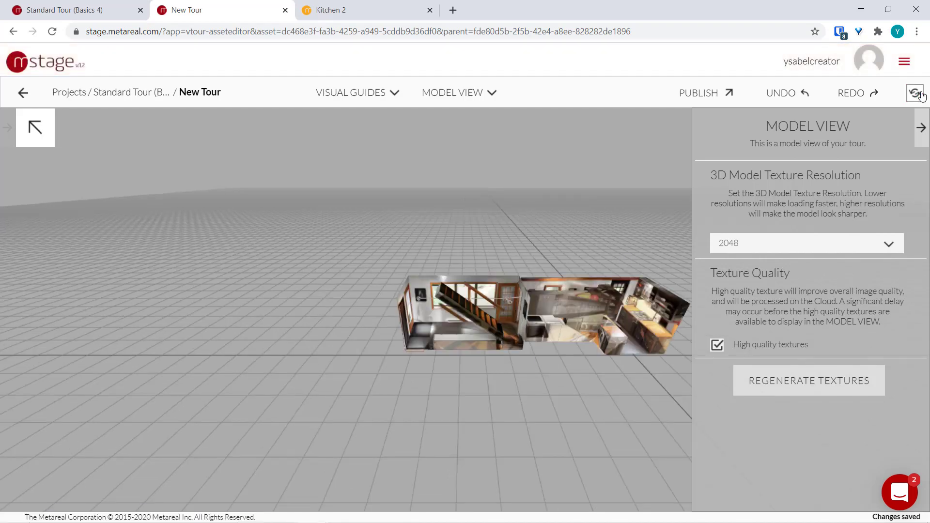
left_click_drag(649, 318, 400, 344)
scroll(320, 374, "up", 10)
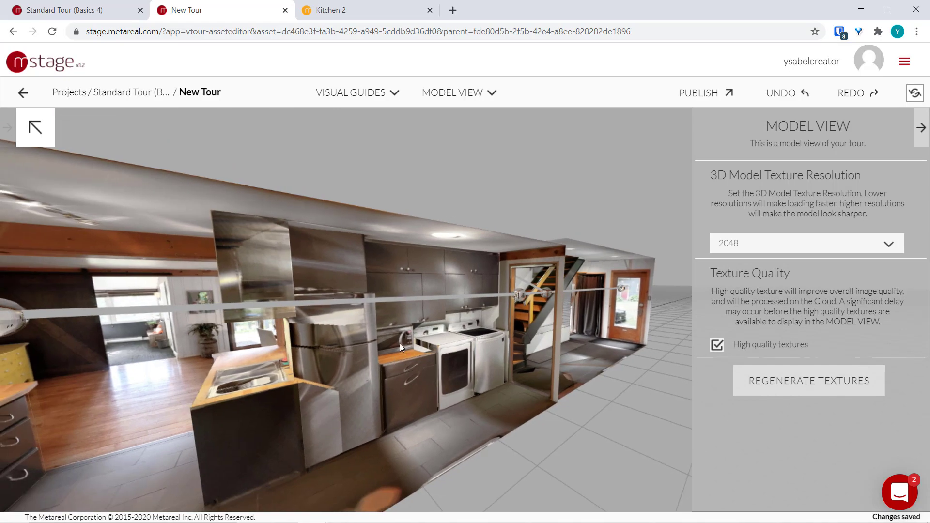
scroll(216, 321, "up", 3)
left_click_drag(216, 321, 100, 401)
Preview the tour and walk from the kitchen through the entrance hall to the front door and back to the stove.
left_click(453, 92)
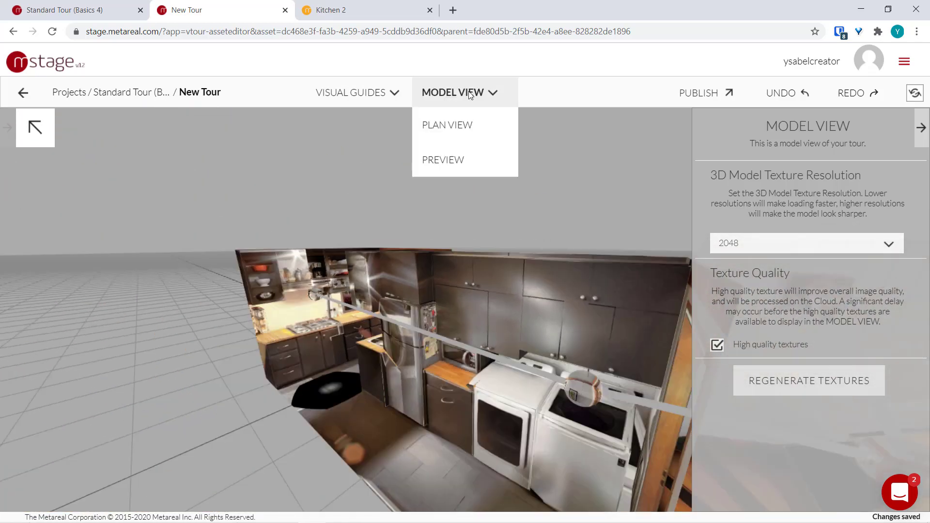
left_click(443, 158)
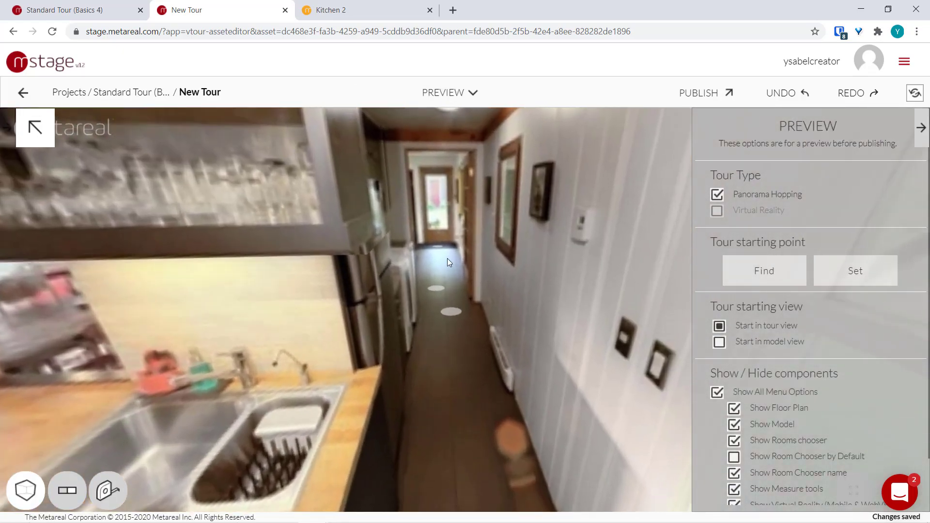
left_click(446, 258)
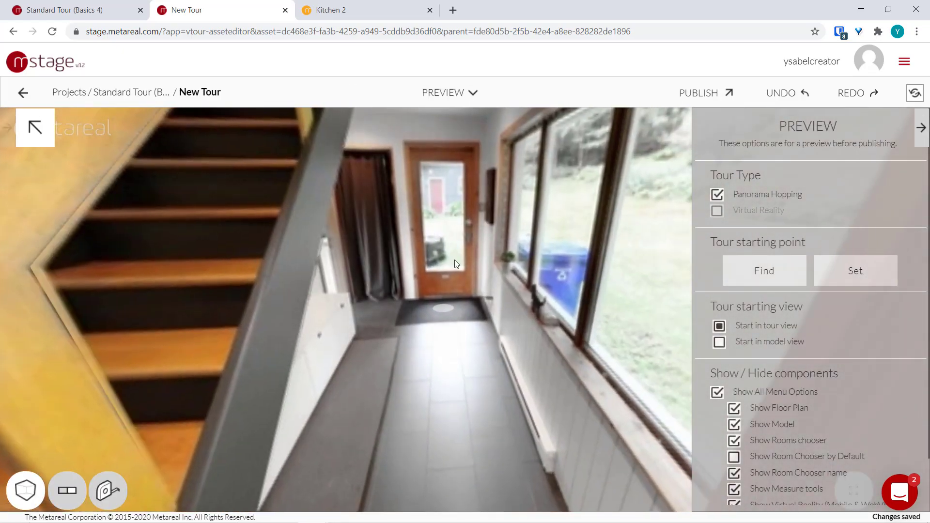
left_click(455, 264)
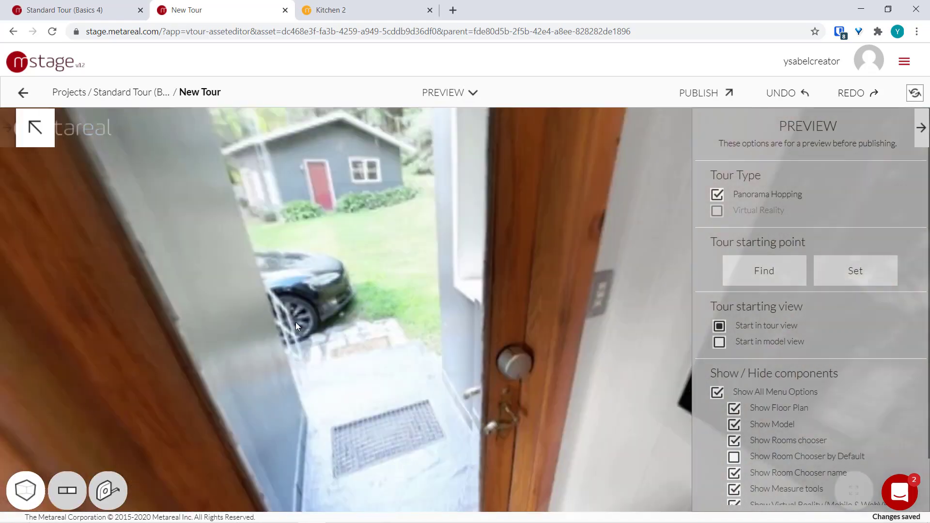
left_click_drag(588, 339, 420, 376)
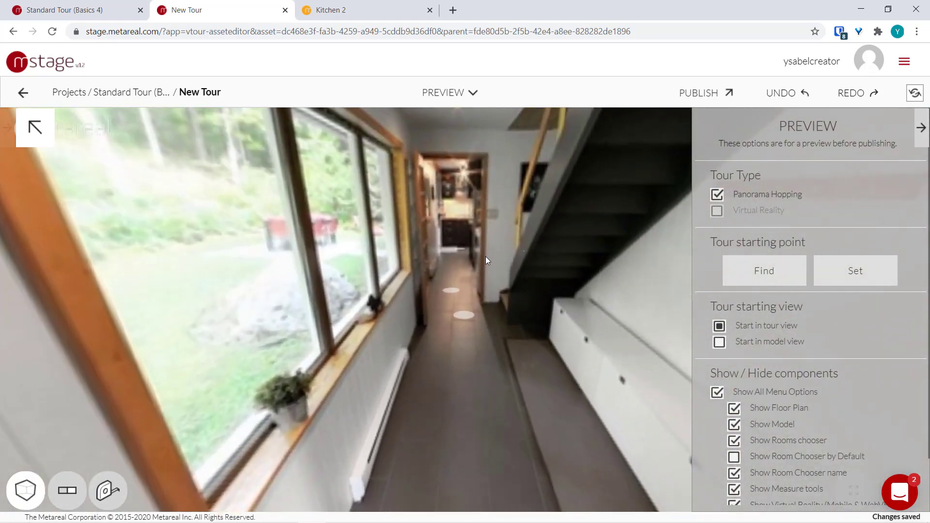
left_click(486, 256)
left_click(431, 246)
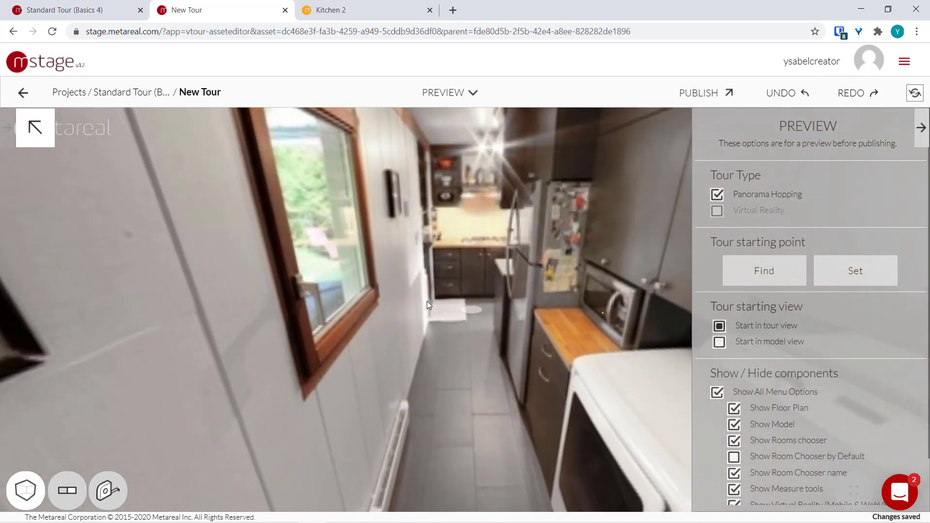
left_click(468, 339)
left_click(473, 235)
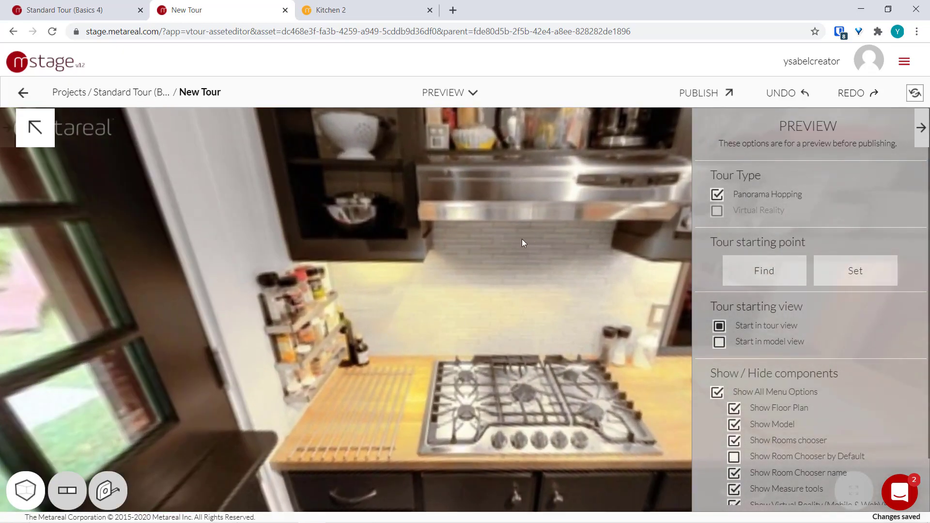
Walk the tour preview from the stove back into the Entrance Hall and return the tour to Plan View.
left_click_drag(521, 240, 371, 322)
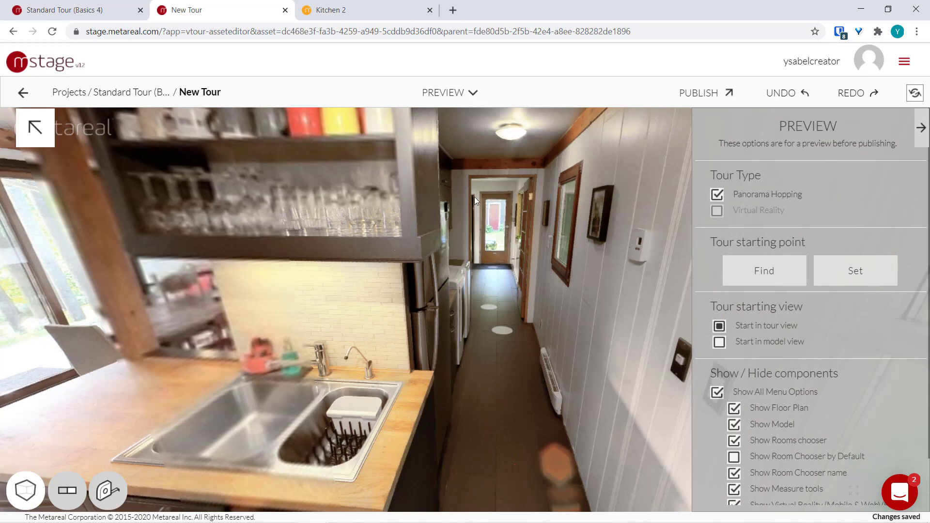
left_click(475, 280)
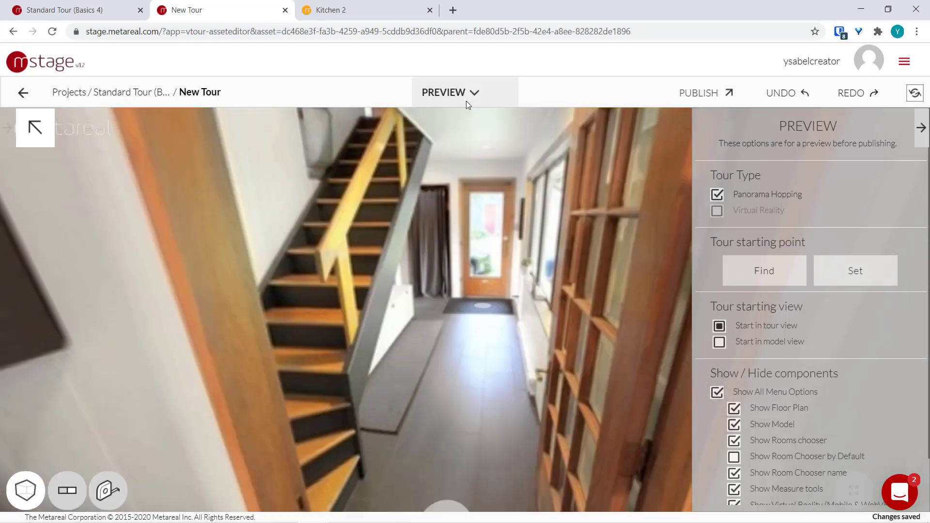
left_click(467, 102)
left_click(456, 129)
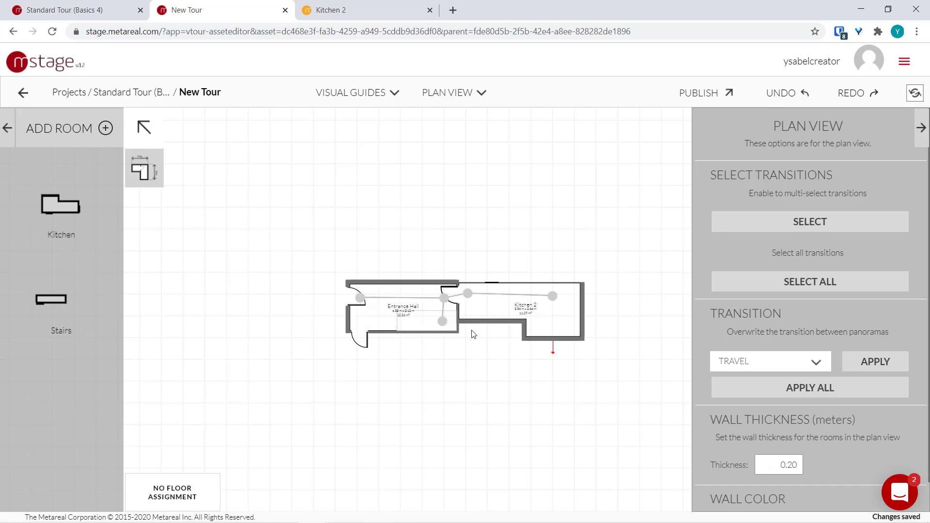
Open the Entrance Hall in the Room Editor and examine the door named Stairs above the staircase.
left_click(372, 320)
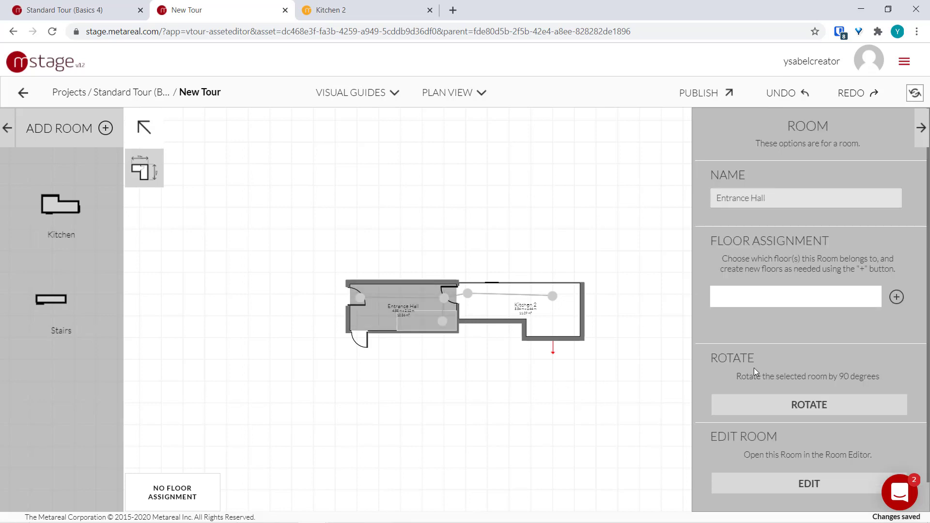
left_click(818, 483)
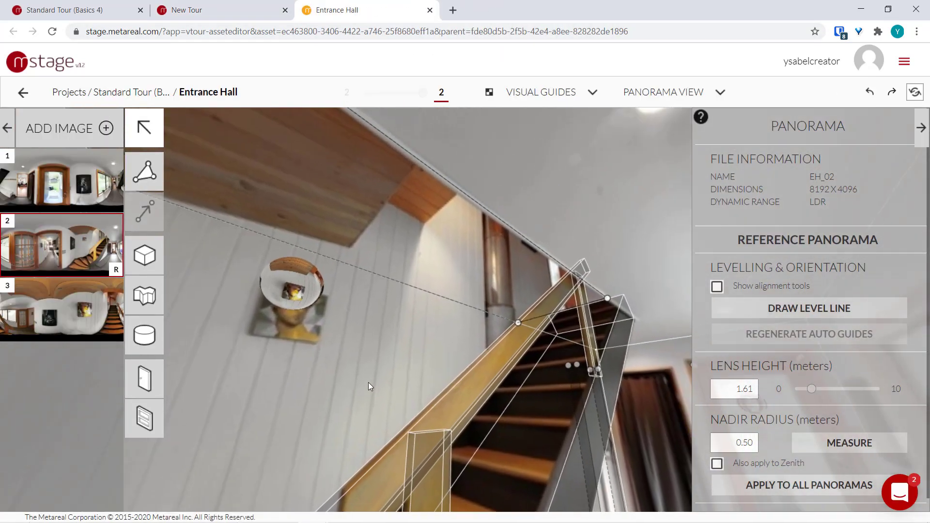
left_click(446, 260)
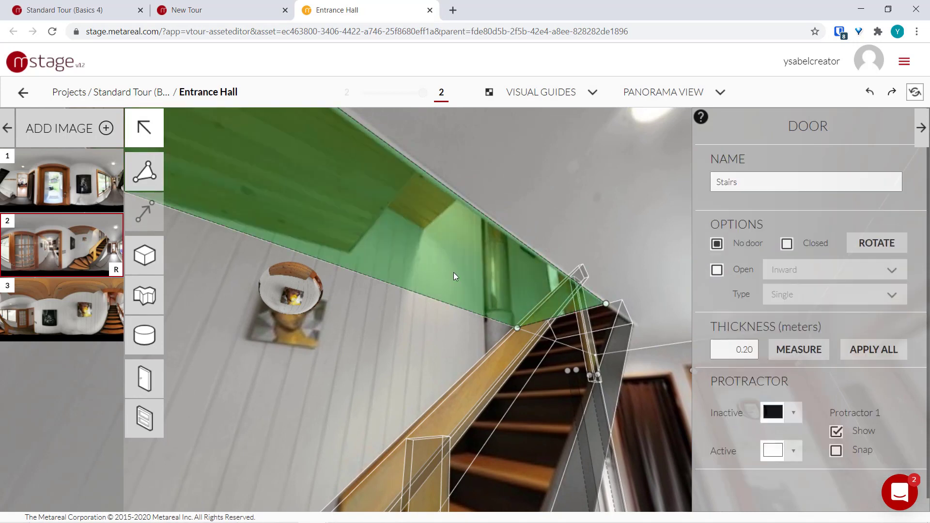
left_click_drag(406, 338, 481, 374)
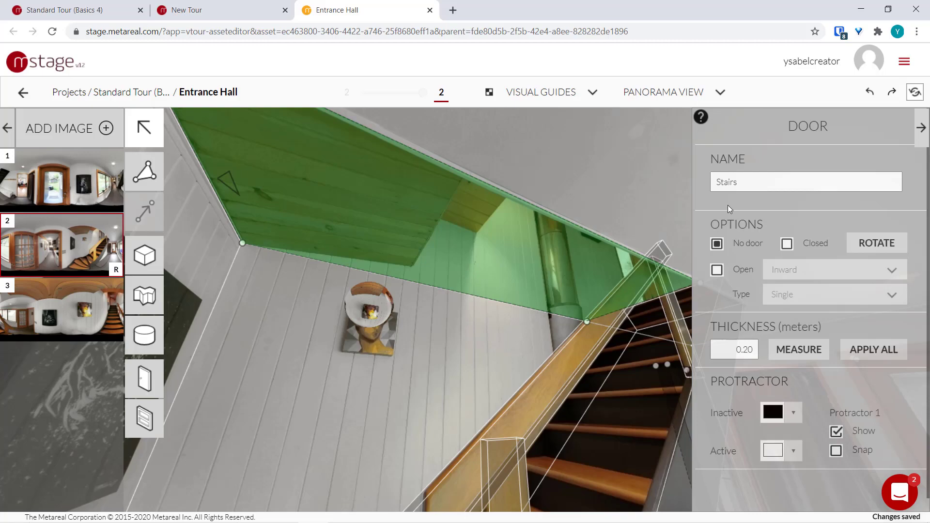
left_click(738, 182)
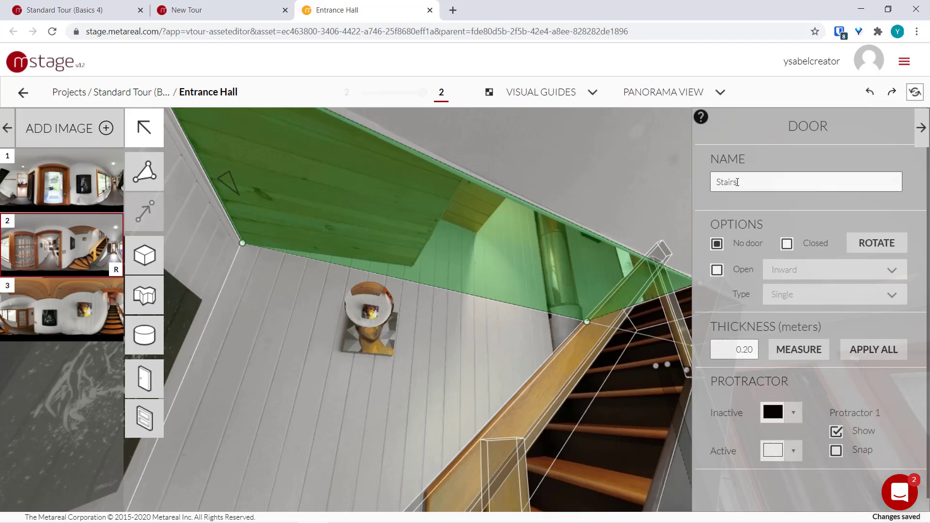
left_click_drag(598, 446, 514, 393)
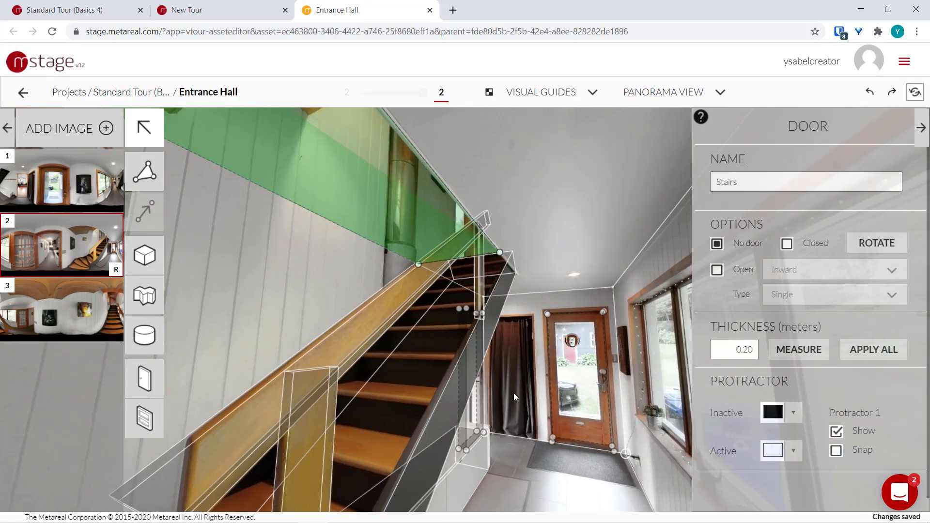
left_click_drag(255, 266, 461, 375)
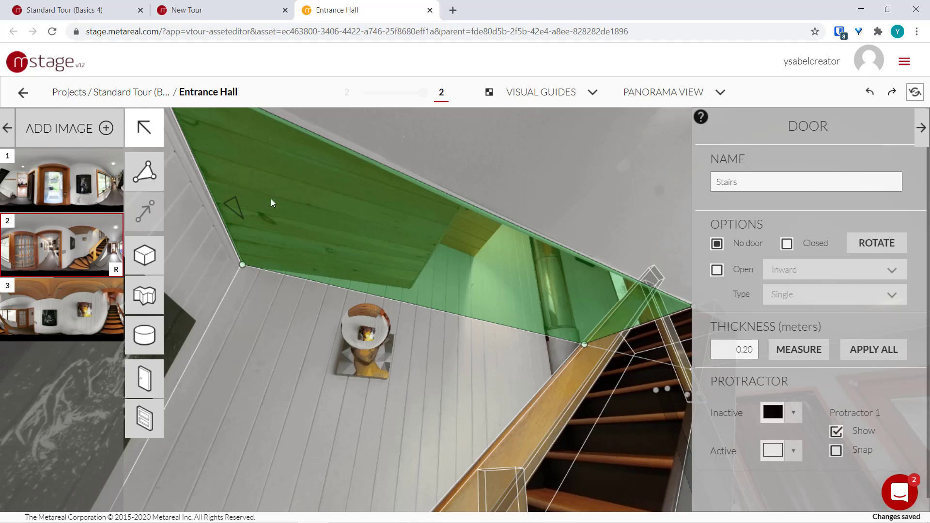
Go back to the New Tour and examine the Entrance Hall staircase in Model View.
left_click(216, 13)
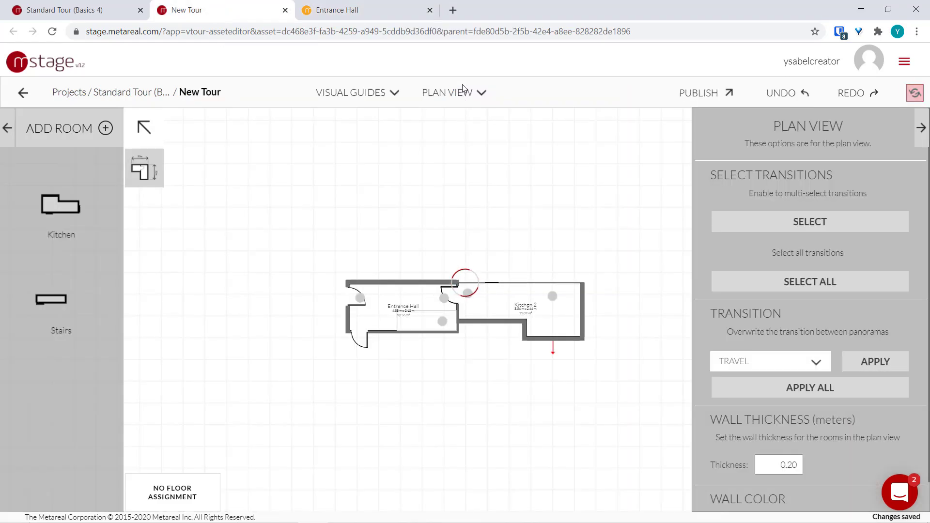
left_click(461, 92)
left_click(453, 126)
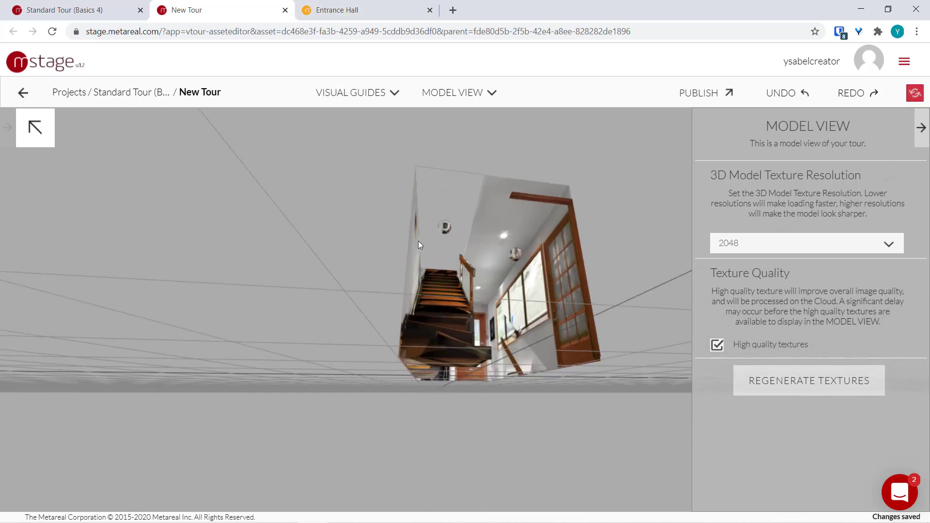
Return to the Entrance Hall room and compare the kitchen doorway with the Stairs door opening.
left_click(368, 9)
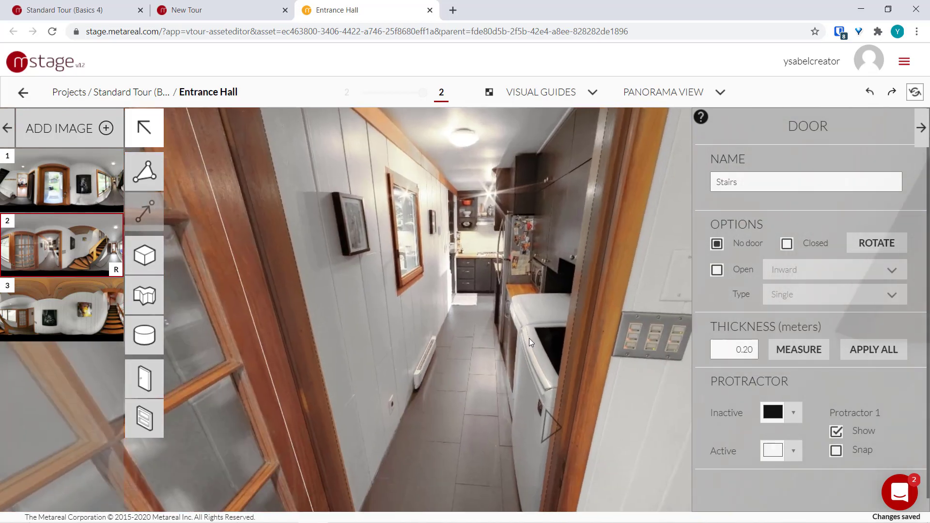
left_click_drag(530, 338, 459, 264)
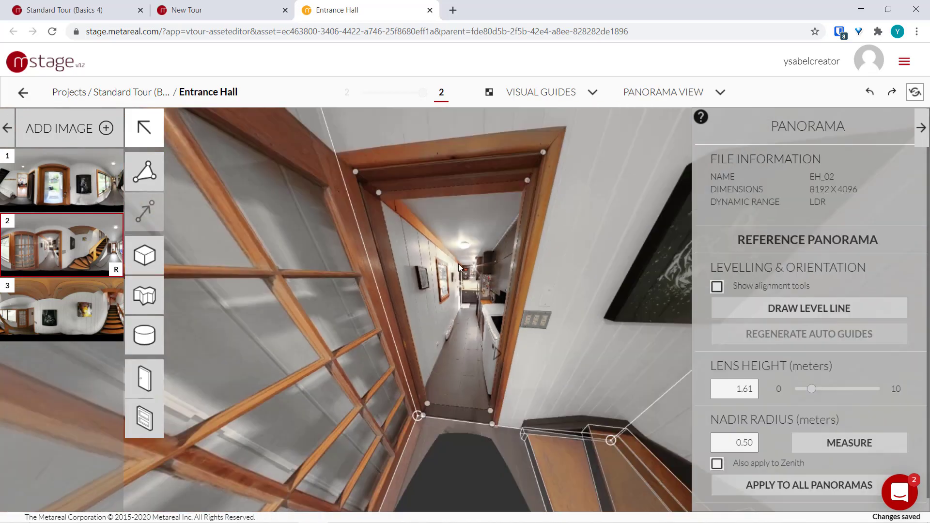
left_click(446, 316)
left_click_drag(595, 238, 444, 305)
left_click(493, 292)
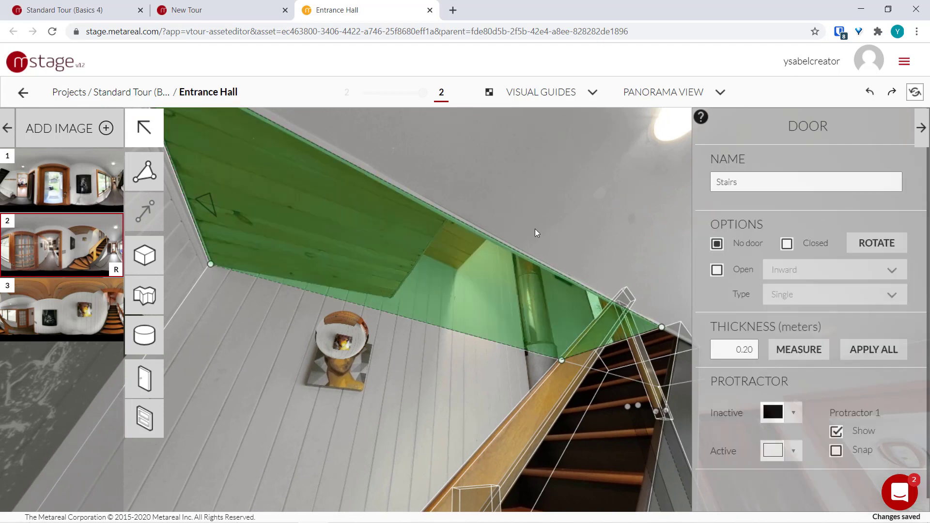
Create a new room from the STRS_01 panorama in the Standard Tour project and name it Stairs 2.
left_click(187, 8)
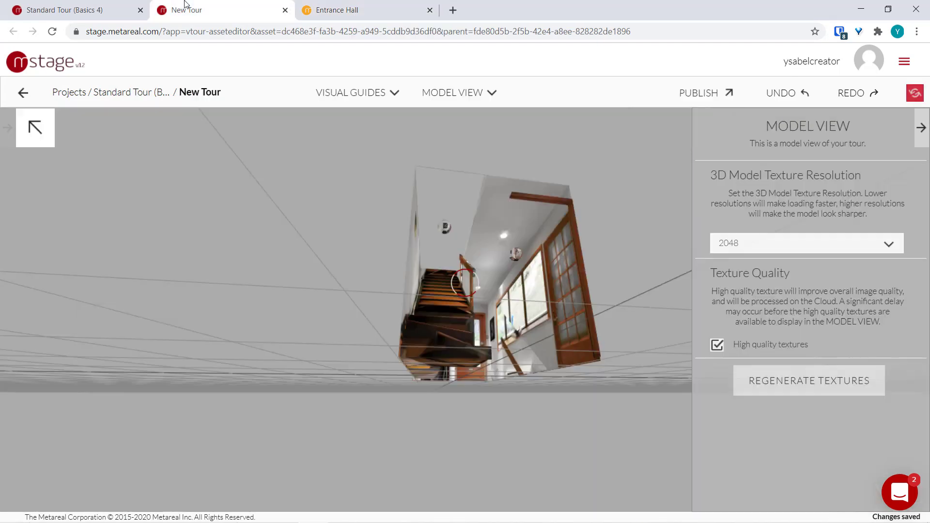
left_click(83, 8)
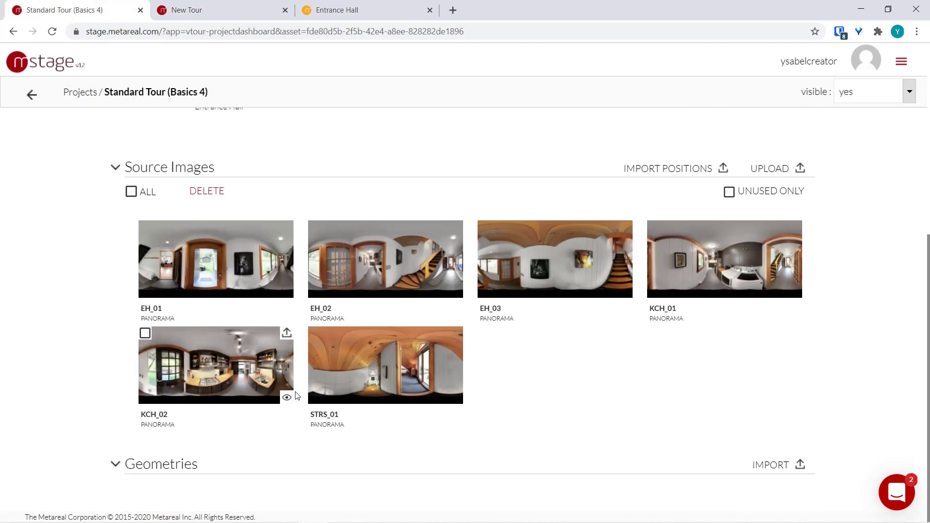
left_click(495, 277)
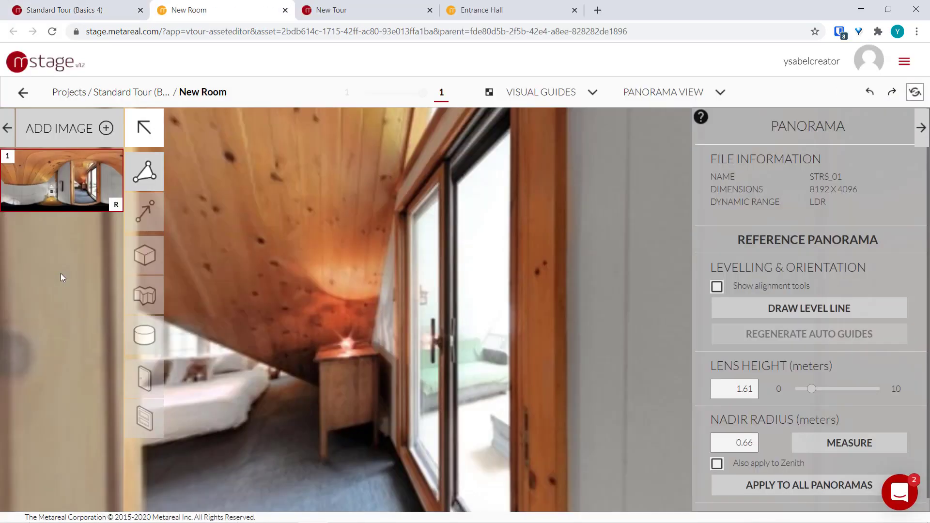
key("ctrl+a")
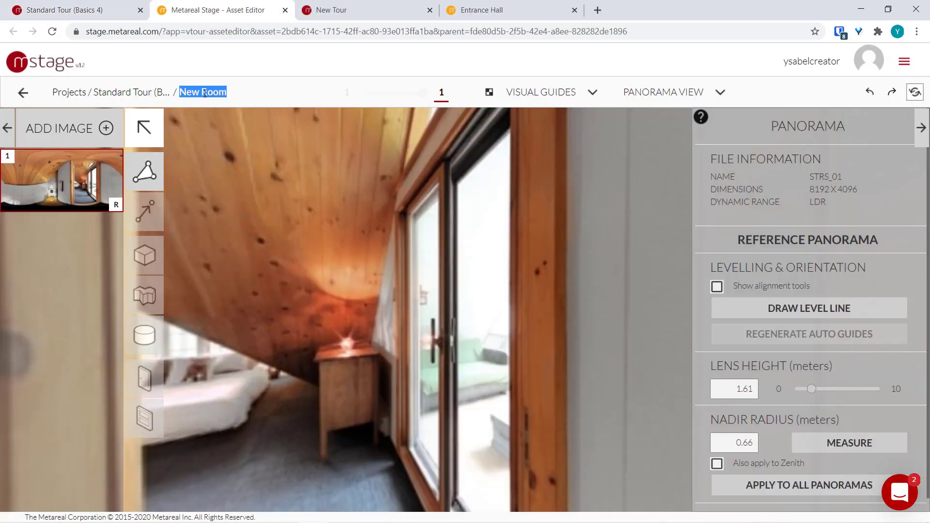
type("Sat")
key("BackSpace")
key("BackSpace")
type("ta")
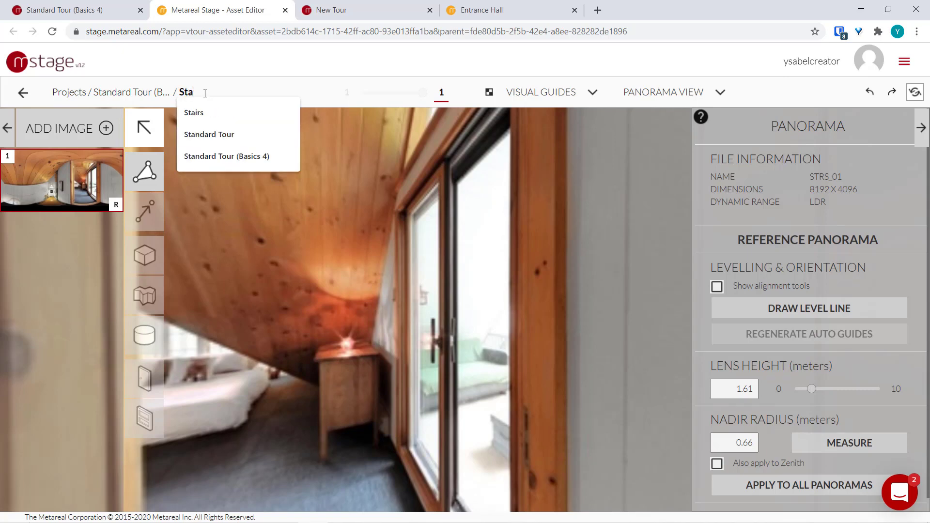
type("irs 2")
key("Return")
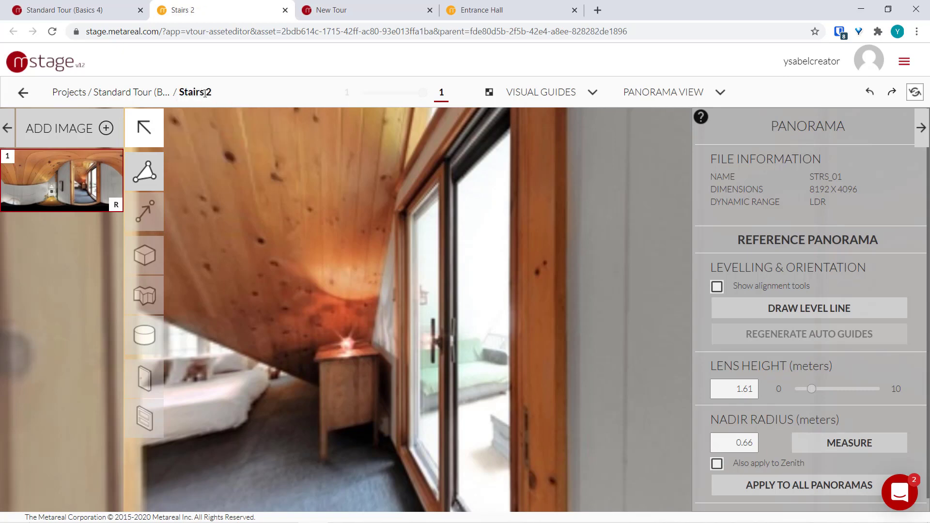
Show the alignment tools and start drawing the Stairs 2 room with walls from the landing's two floor corners opposite the stairs.
left_click_drag(255, 390, 472, 251)
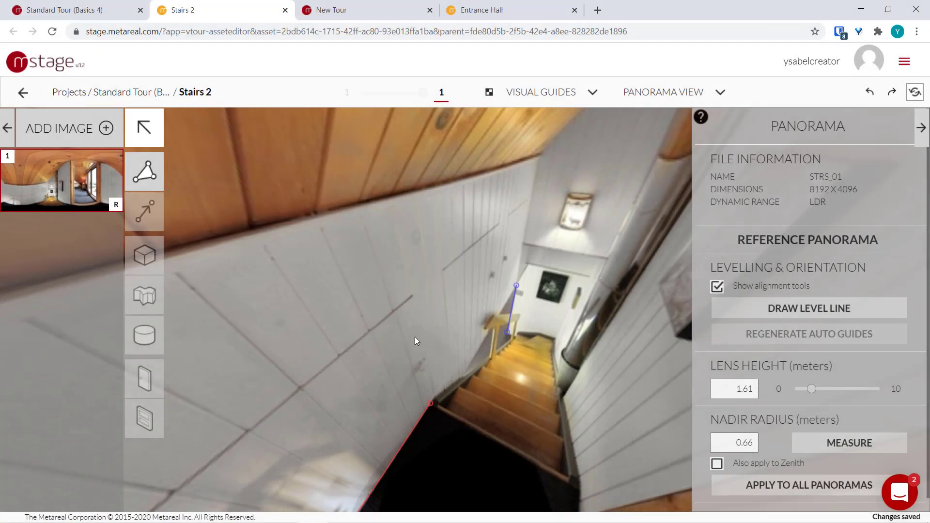
left_click_drag(319, 398, 461, 276)
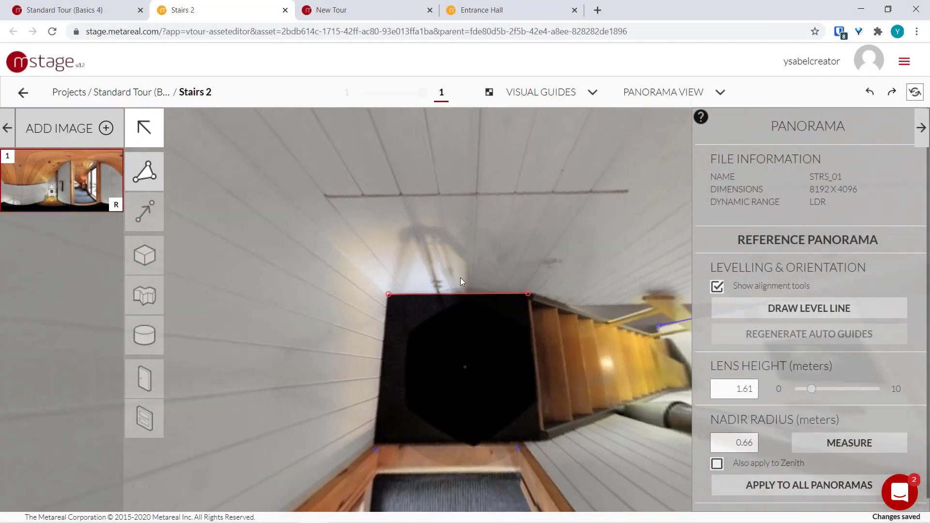
left_click(152, 166)
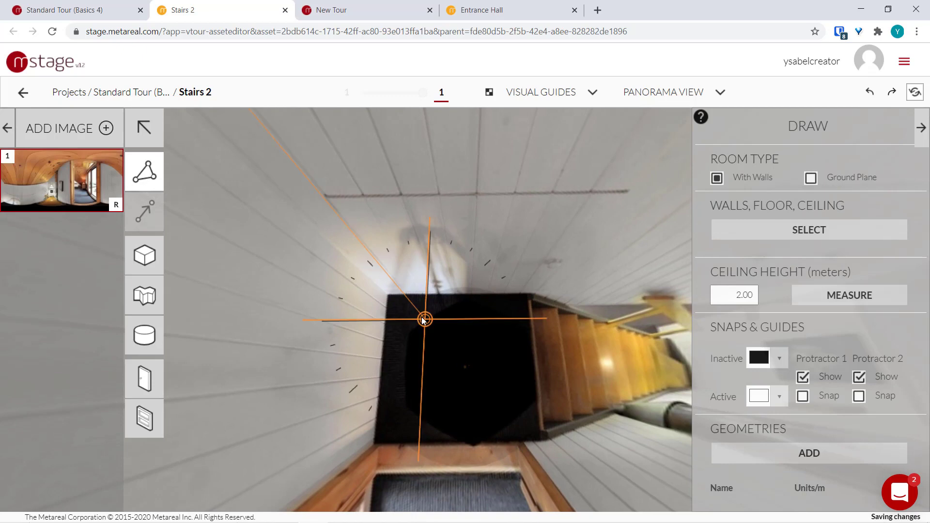
left_click(388, 295)
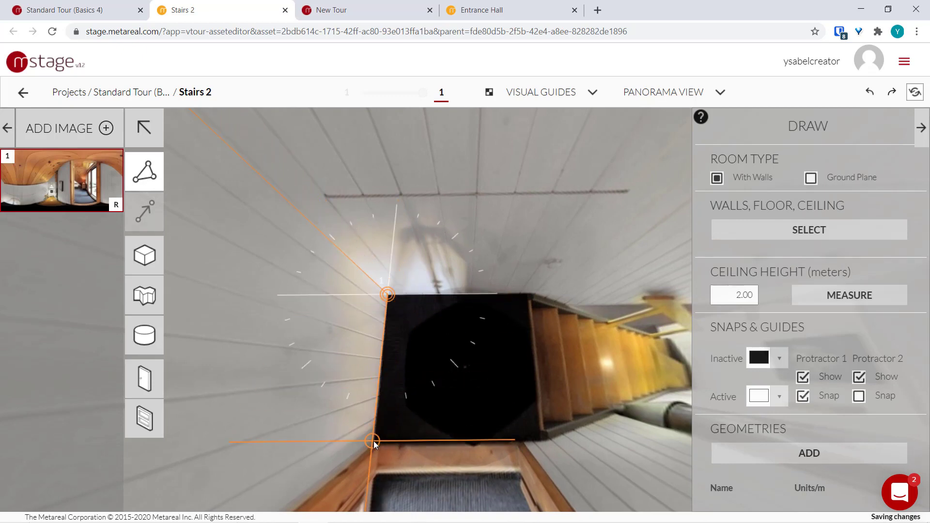
left_click(375, 443)
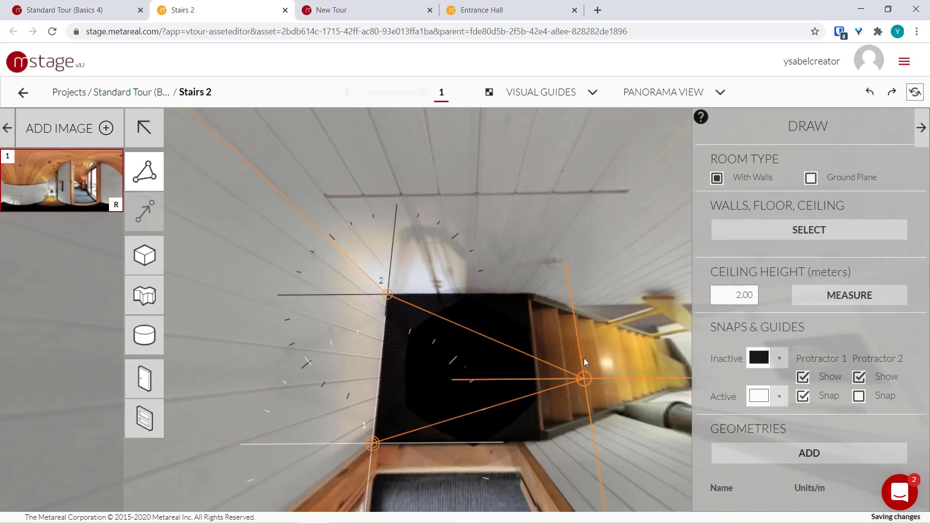
Extend the Stairs 2 outline along the white side wall to a corner at the stairwell's far end wall.
left_click_drag(583, 359, 517, 376)
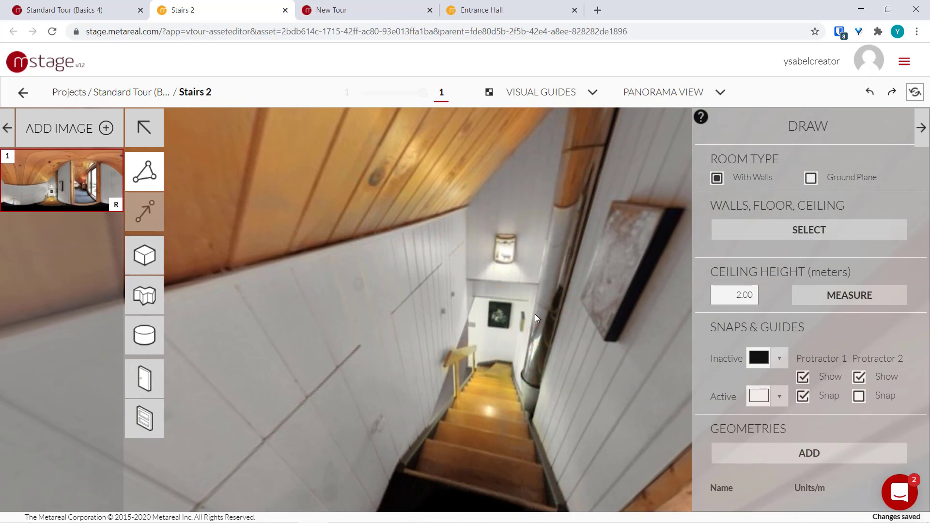
left_click_drag(535, 314, 553, 243)
left_click(491, 289)
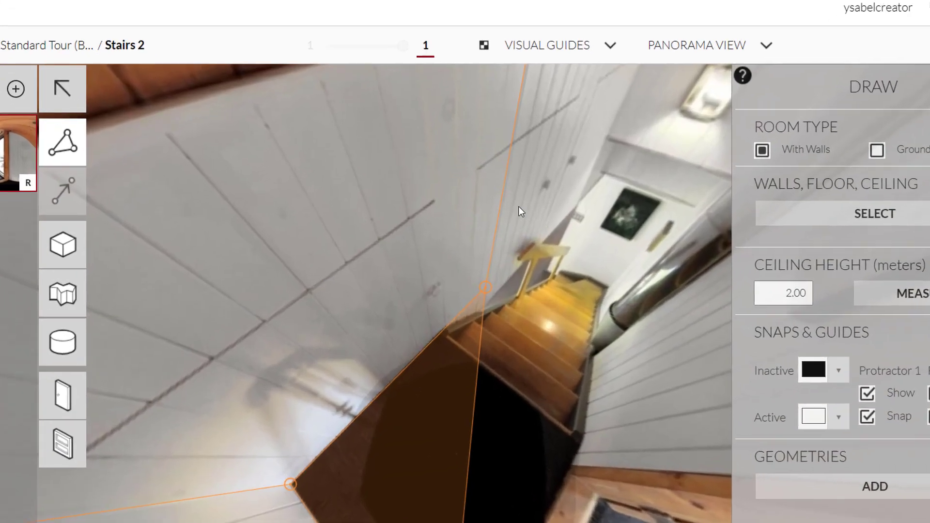
left_click_drag(519, 207, 404, 452)
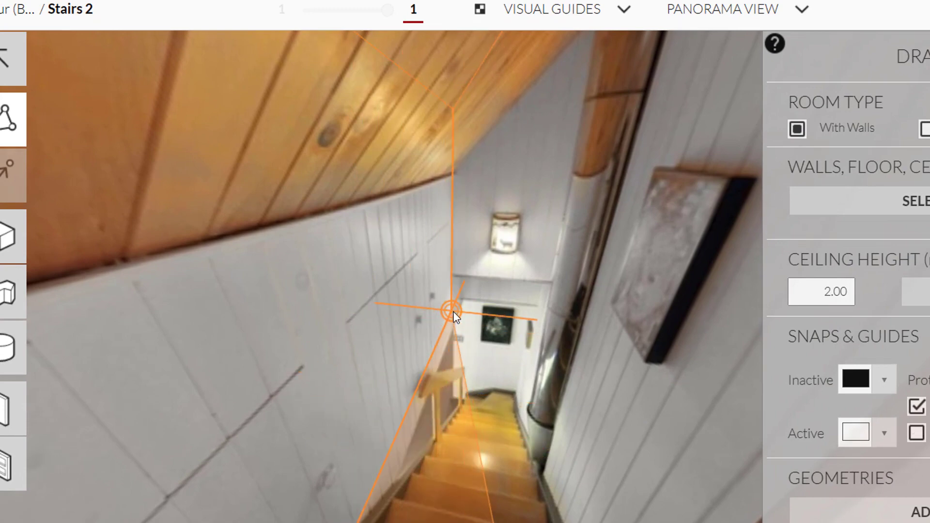
left_click(454, 315)
scroll(536, 333, "up", 3)
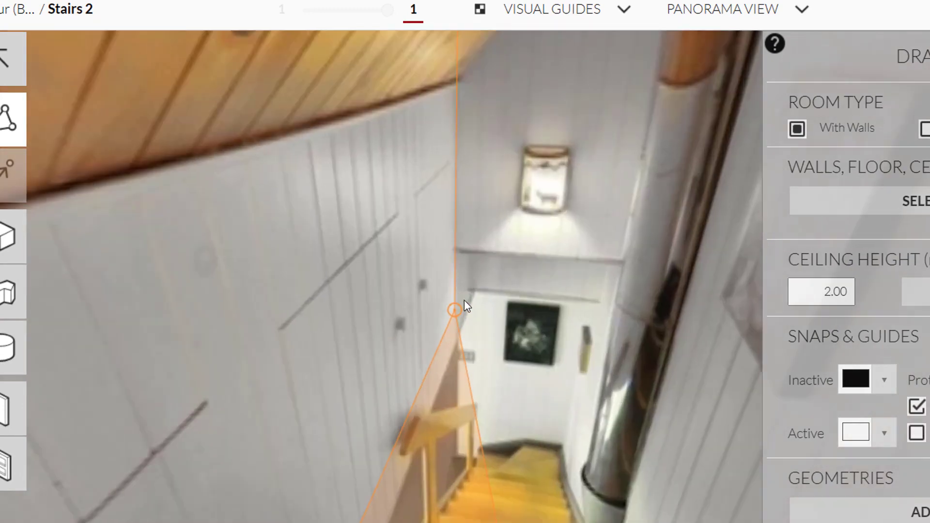
left_click_drag(464, 301, 463, 359)
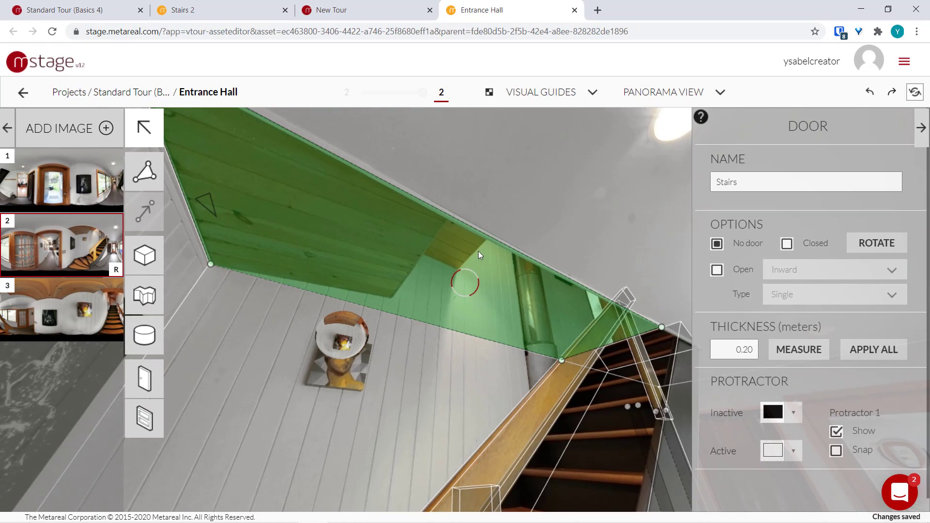
Complete the Stairs 2 outline at the far end wall's other corner and set the ceiling height to 2.56 meters.
left_click(208, 10)
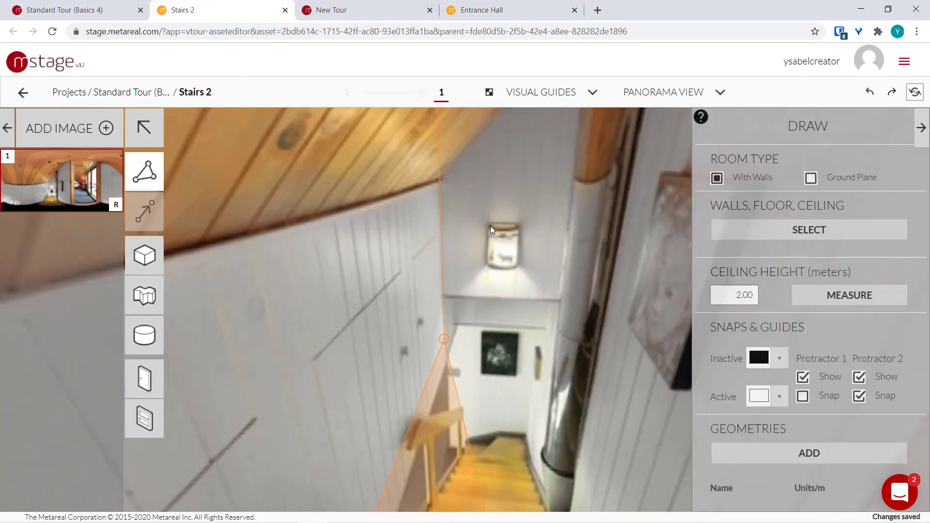
left_click_drag(491, 225, 417, 327)
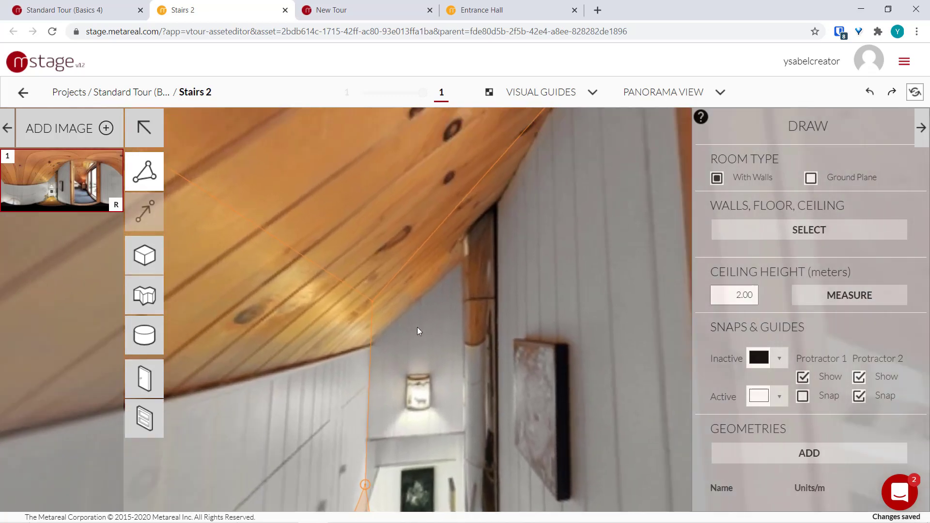
left_click_drag(485, 265, 440, 342)
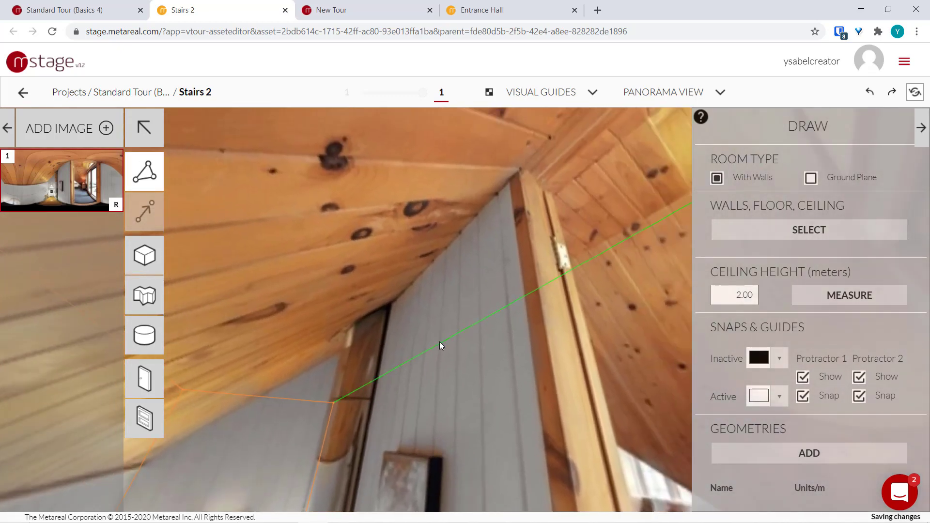
left_click(463, 248)
left_click_drag(234, 472, 496, 317)
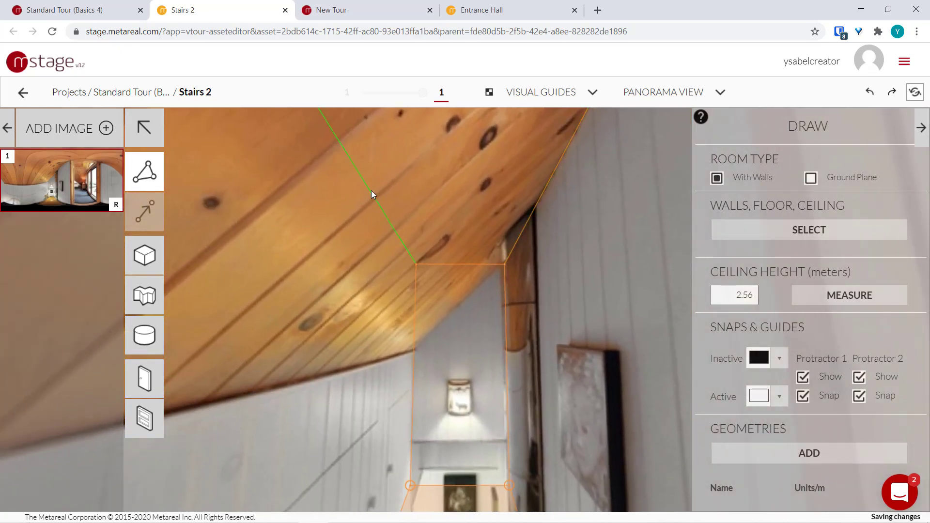
Place the existing Entrance Hall > Stairs door over the stairwell opening, starting at the white side wall by the top step.
left_click_drag(368, 189, 332, 369)
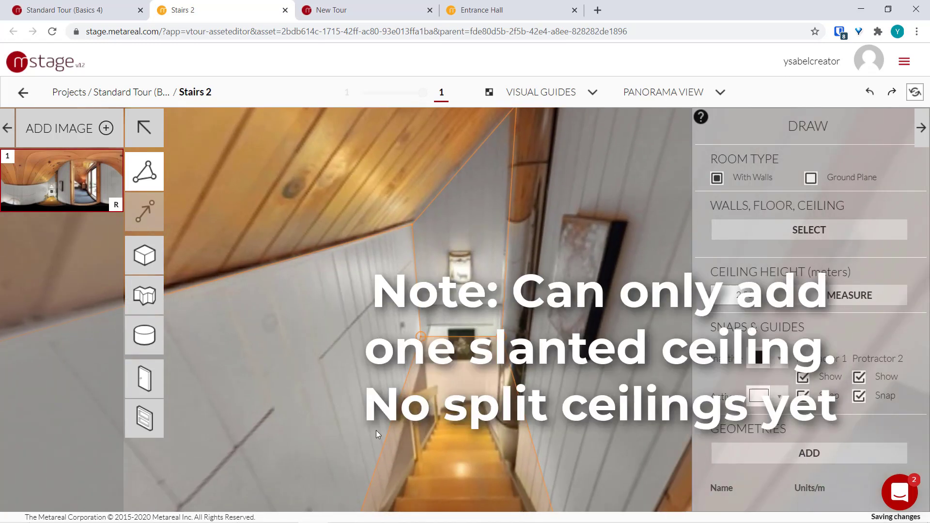
left_click_drag(376, 430, 350, 353)
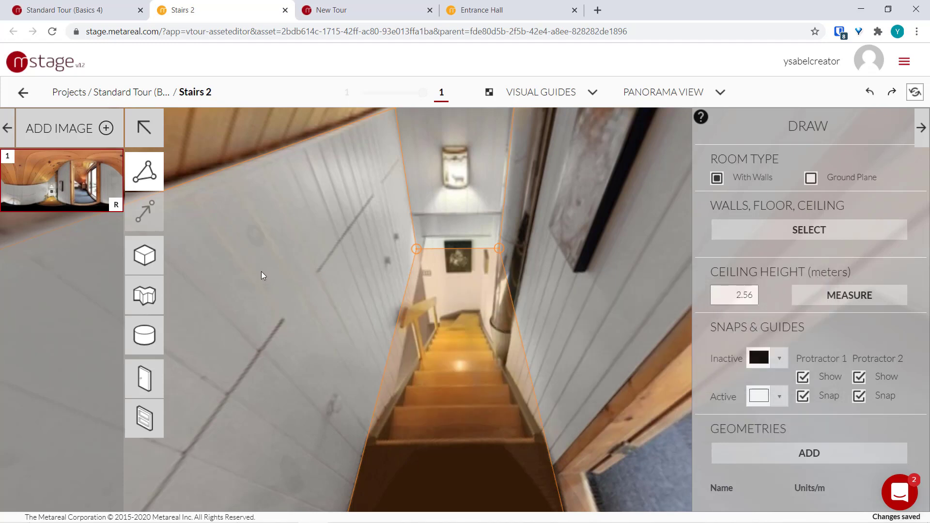
left_click(148, 381)
left_click(732, 184)
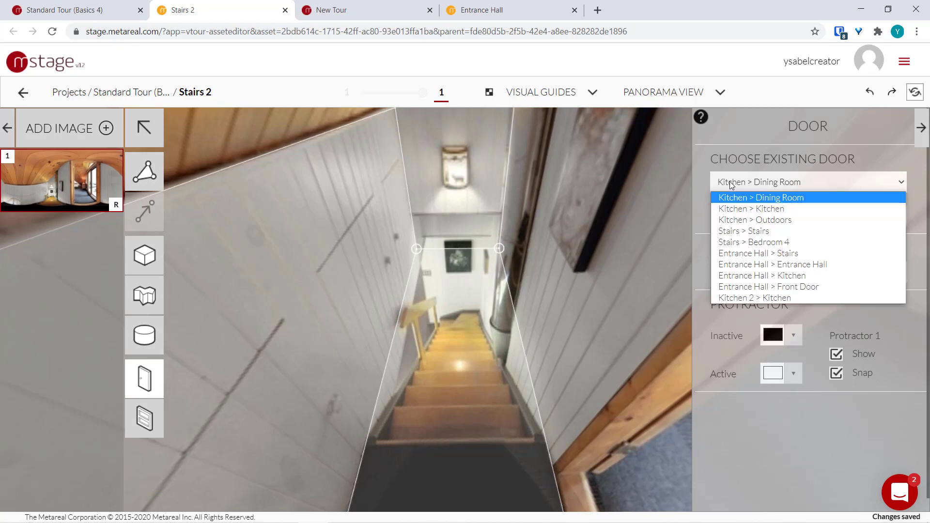
left_click(819, 253)
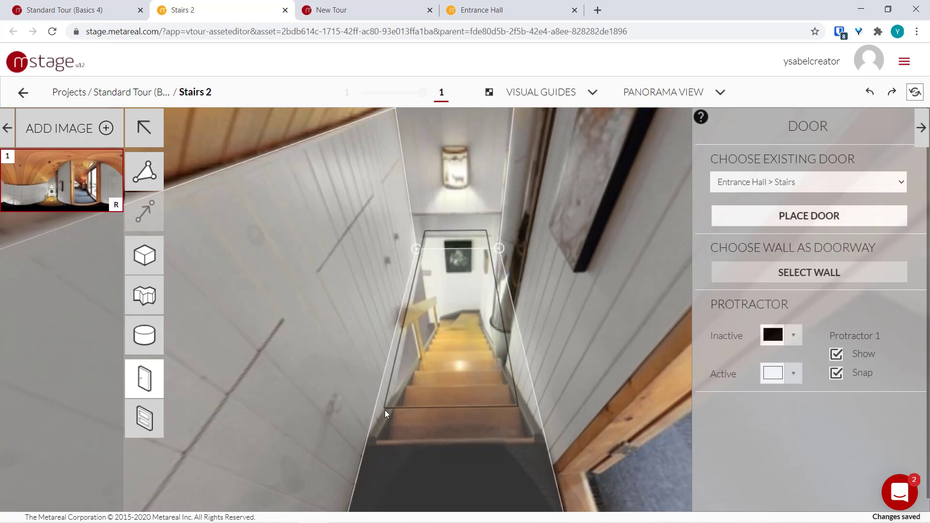
left_click(371, 441)
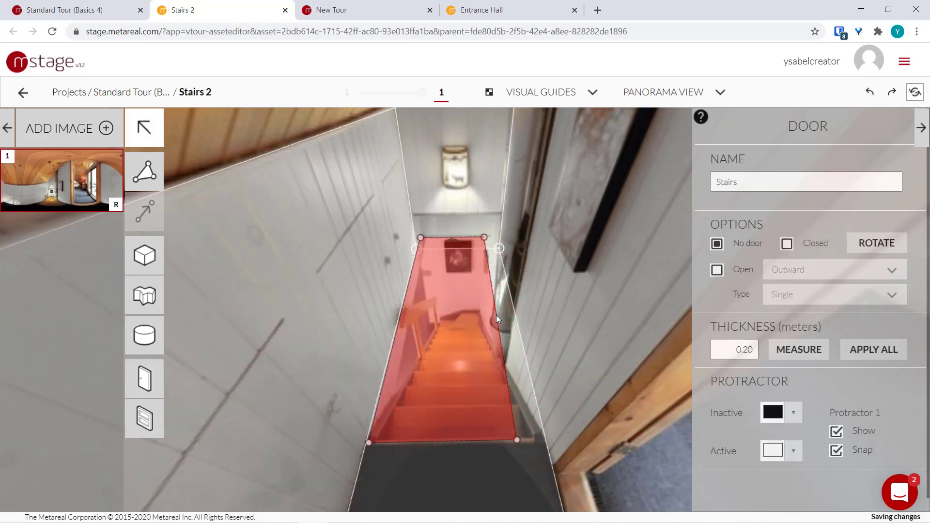
Widen the Stairs door to span both side walls and extend its far edge toward the ledge below the wall lamp.
left_click_drag(496, 315, 514, 315)
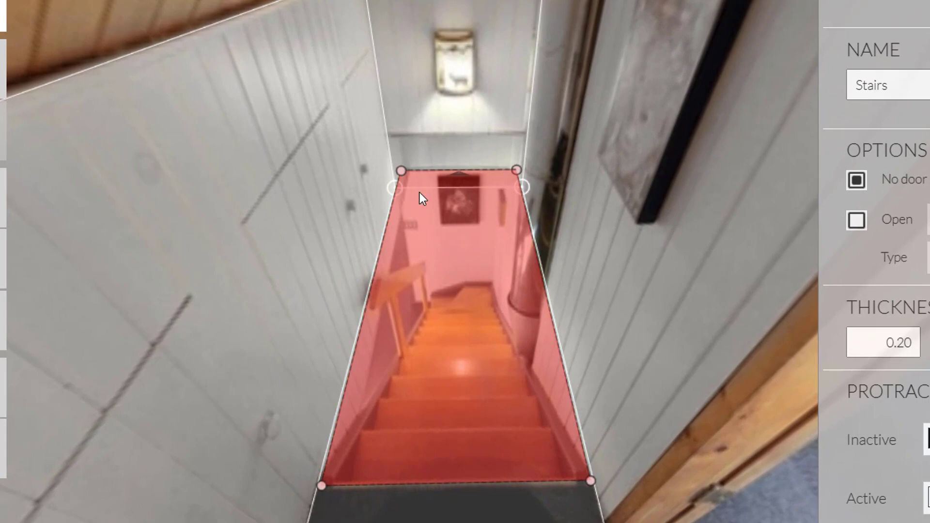
left_click_drag(325, 174, 318, 251)
scroll(295, 214, "up", 5)
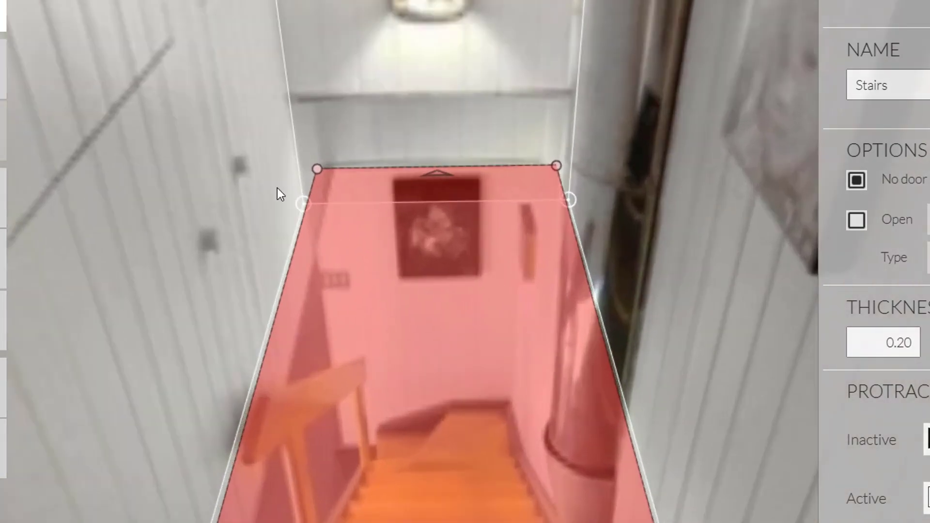
left_click_drag(277, 188, 265, 313)
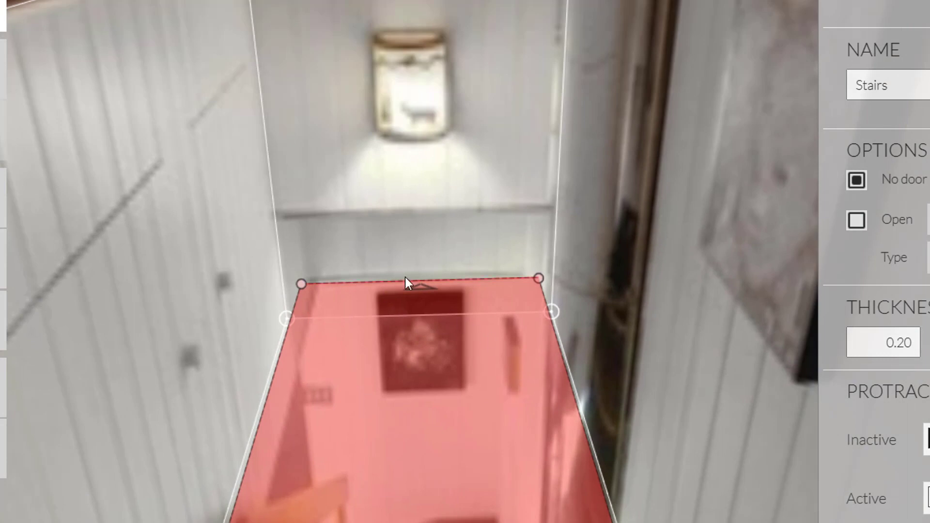
left_click_drag(406, 277, 402, 241)
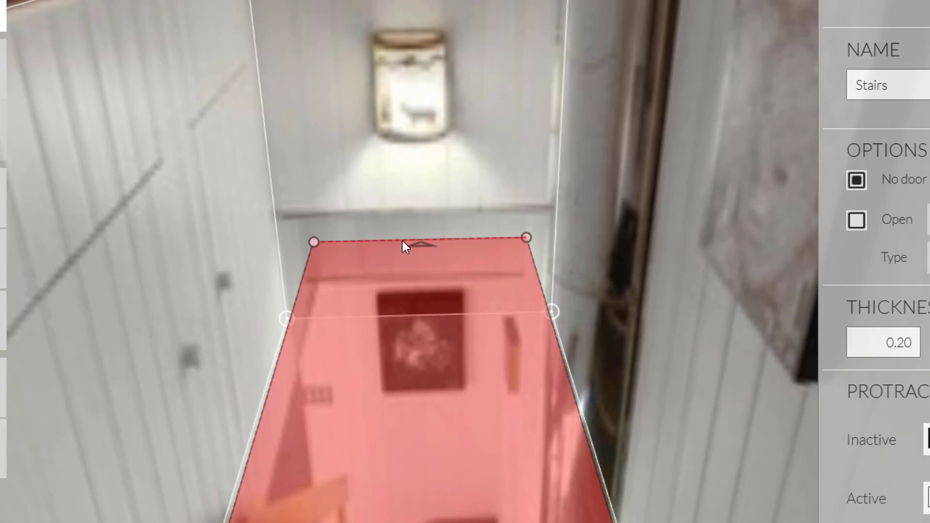
Move the two far-end corners of the Stairs 2 outline onto the door's far corners and check the door's fit.
scroll(228, 351, "down", 3)
left_click(246, 322)
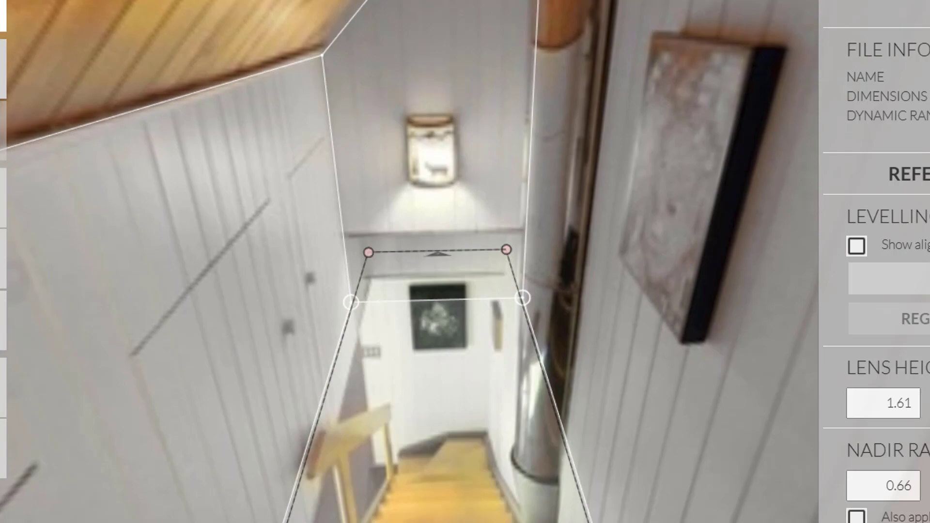
left_click(359, 252)
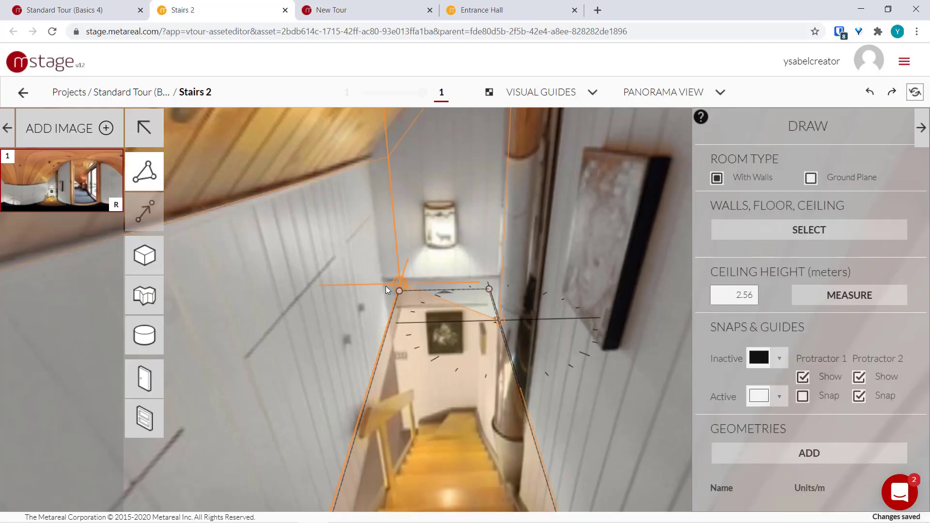
left_click_drag(386, 286, 387, 292)
left_click_drag(501, 320, 490, 286)
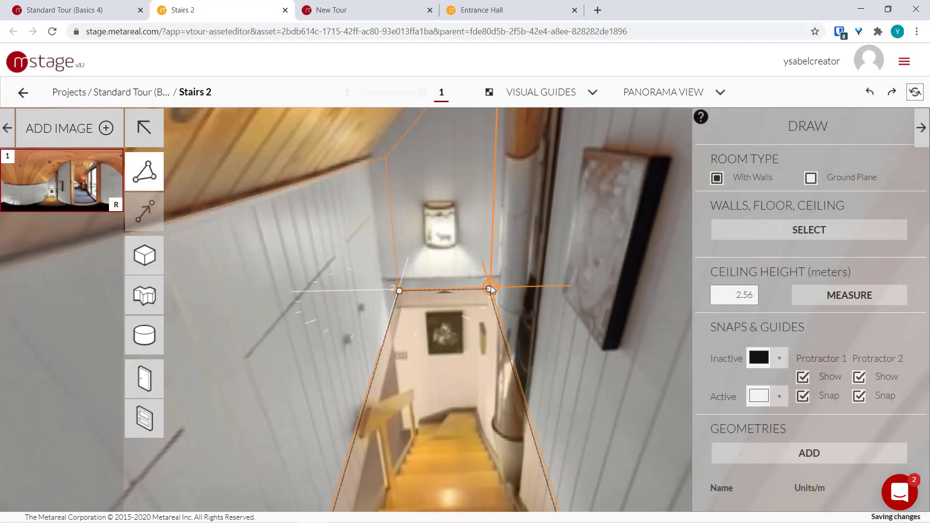
left_click_drag(490, 286, 491, 287)
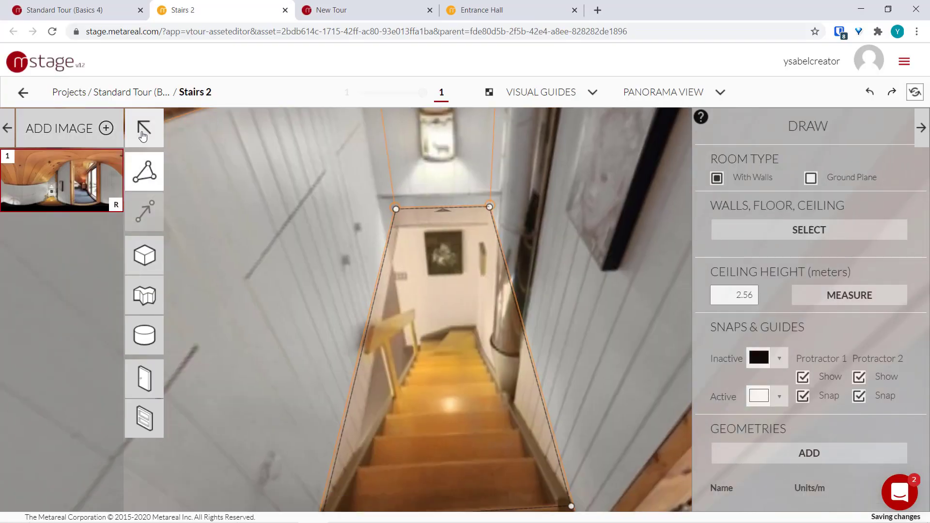
left_click(143, 132)
left_click(473, 305)
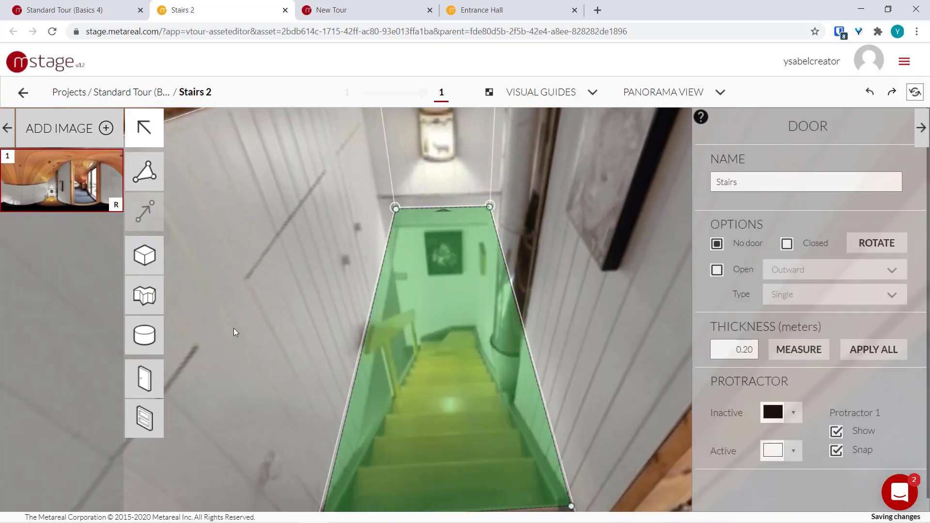
left_click_drag(233, 328, 240, 278)
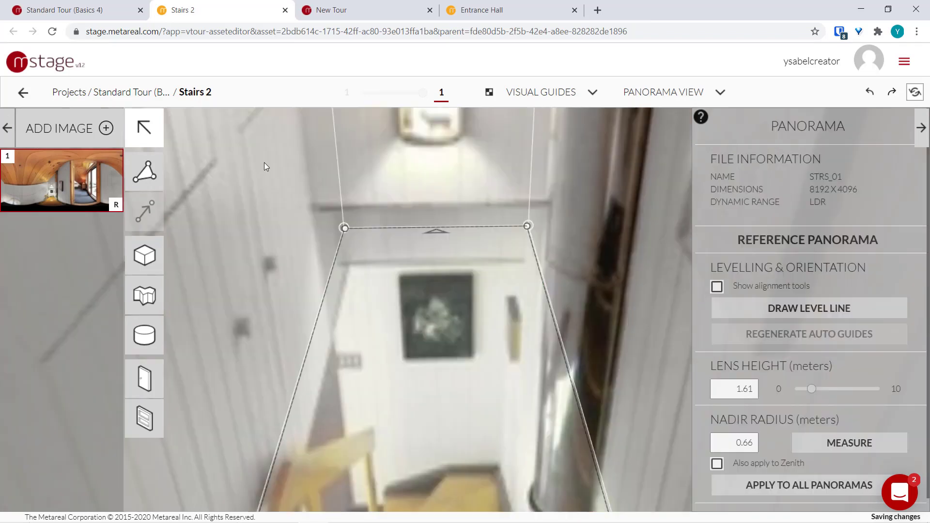
scroll(298, 288, "down", 5)
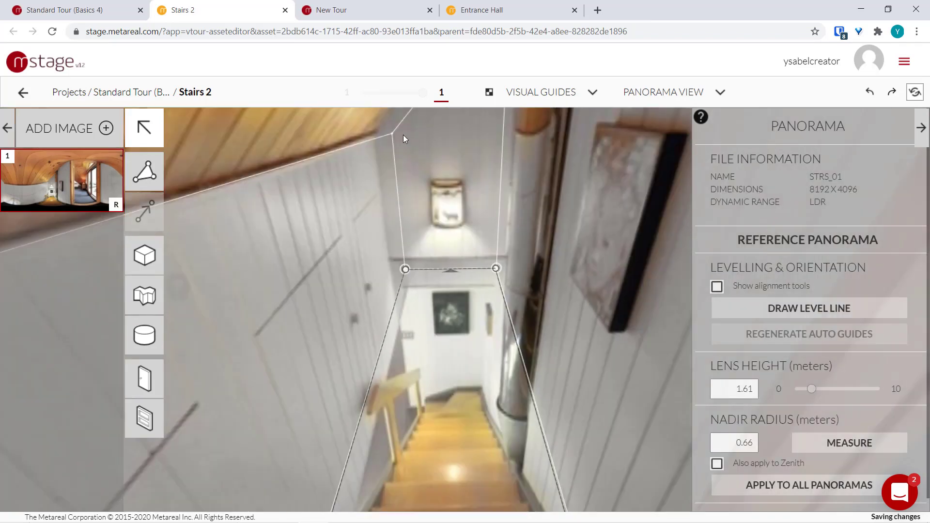
In the New Tour's plan view, create a floor named Ground Floor for the Entrance Hall.
left_click(375, 5)
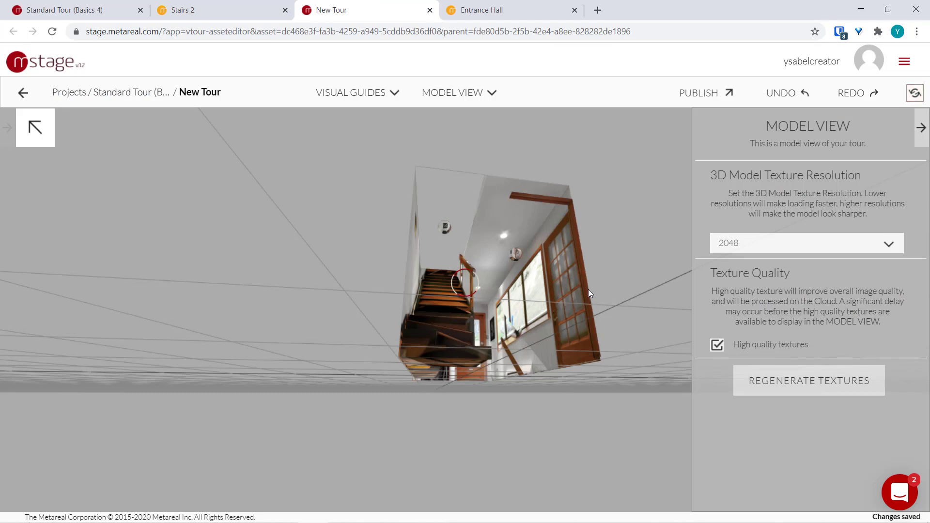
left_click(453, 93)
left_click(447, 132)
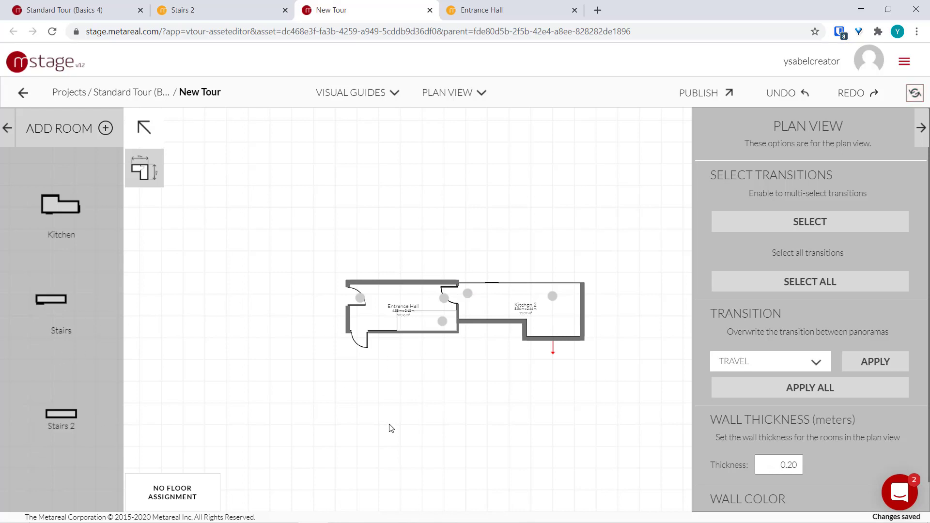
left_click(361, 328)
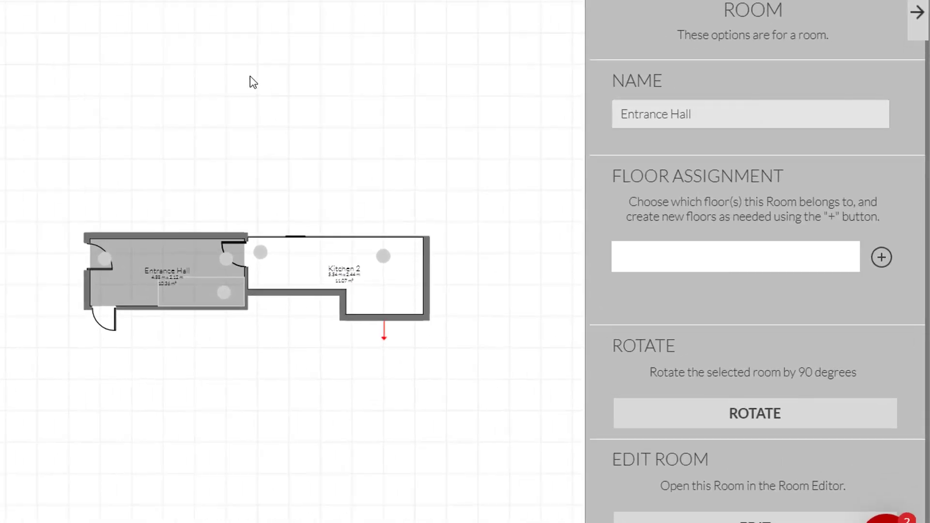
left_click(799, 260)
left_click(881, 255)
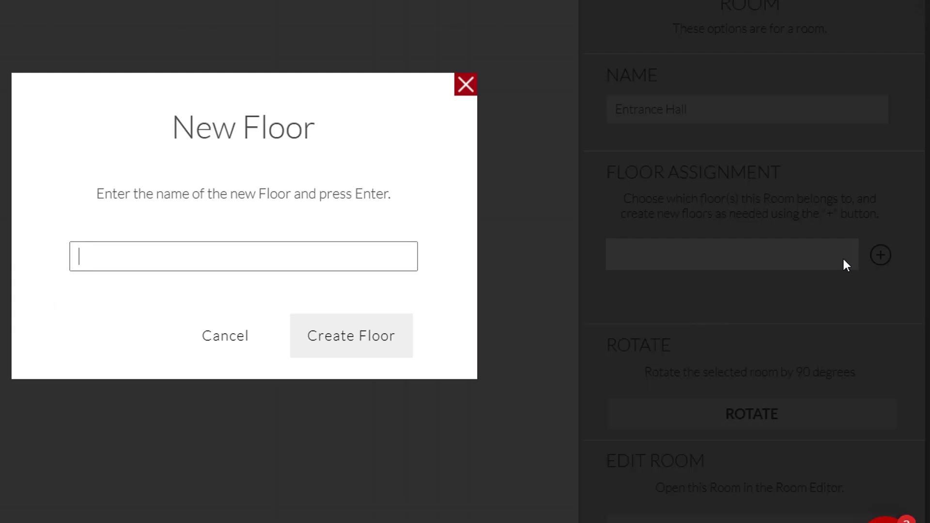
left_click(411, 256)
type("Groun")
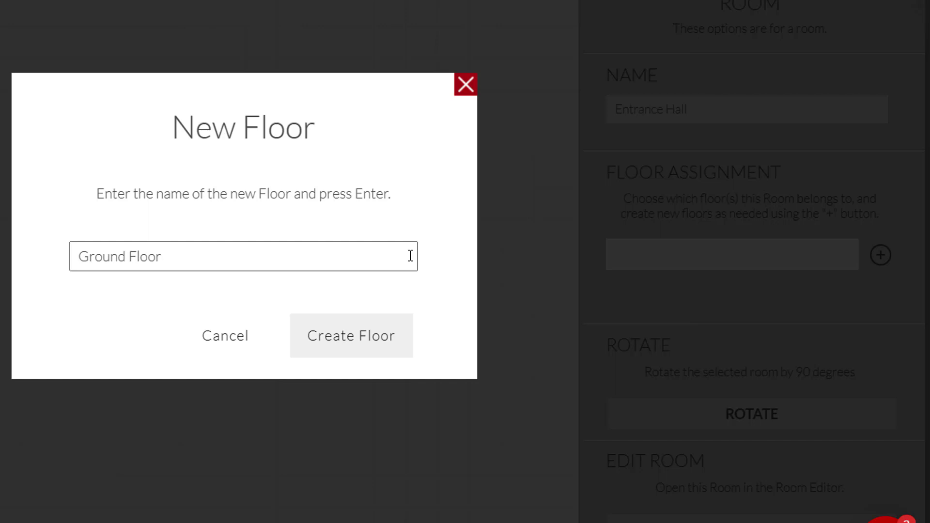
type("d Floor")
key("Return")
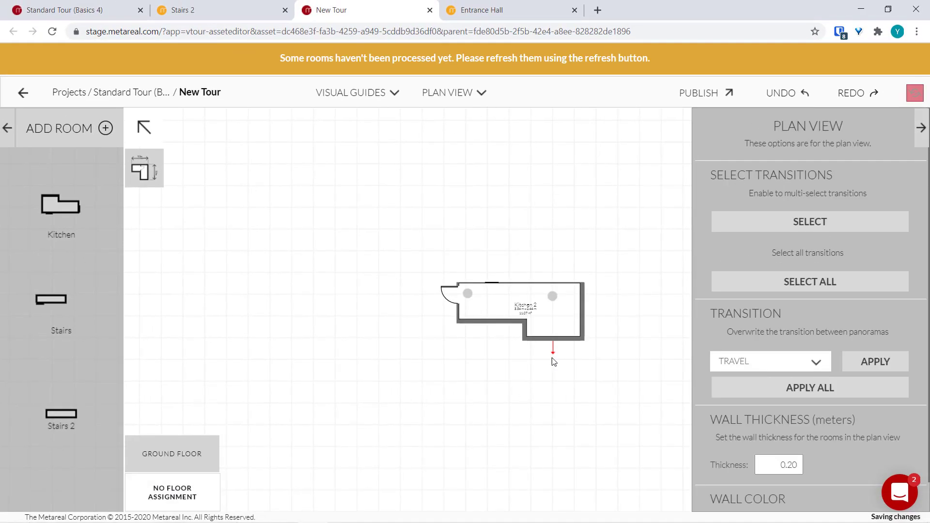
Assign Kitchen 2 to the Ground Floor and add the Stairs 2 room to the plan at the Entrance Hall's stairs.
left_click(567, 322)
left_click(806, 296)
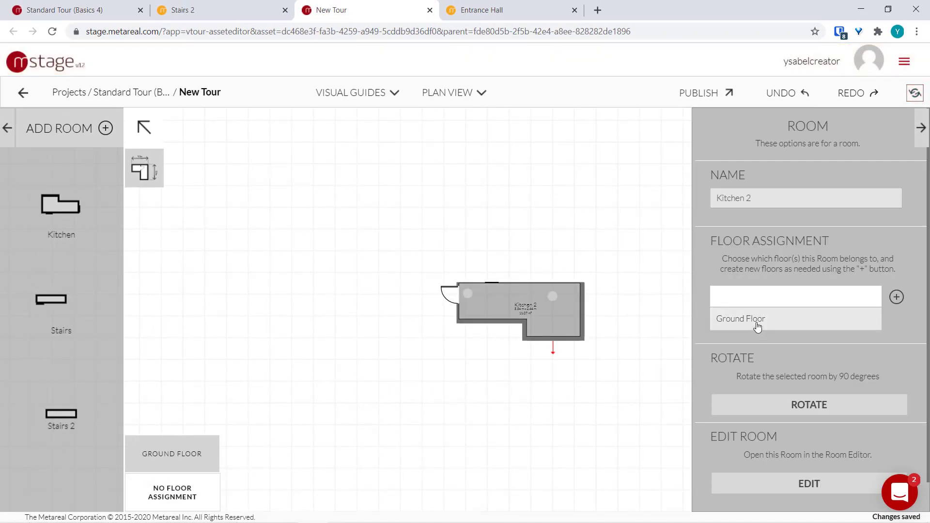
left_click(756, 324)
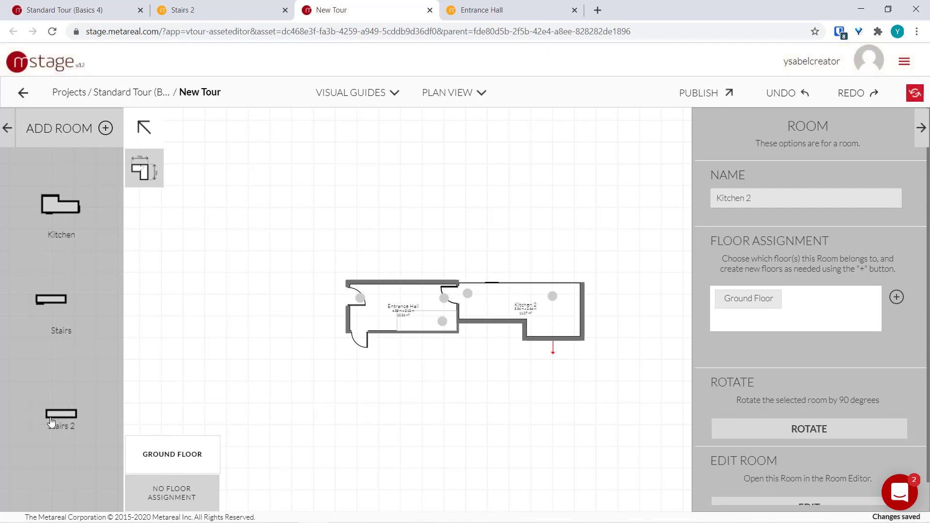
left_click_drag(52, 423, 442, 425)
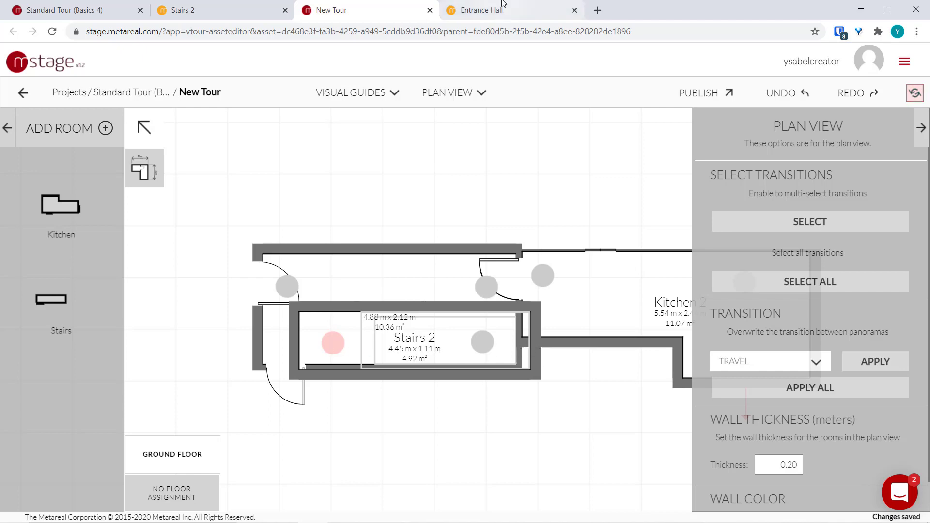
Shorten the Stairs 2 room so its far end lines up with the door's edge, and return to the tour plan.
left_click(487, 14)
left_click(184, 11)
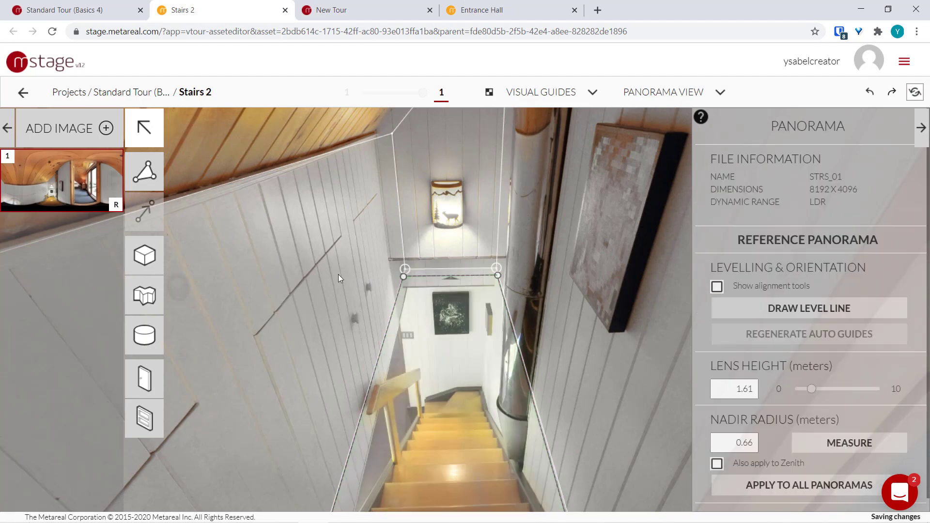
double_click(292, 263)
key("ctrl+Tab")
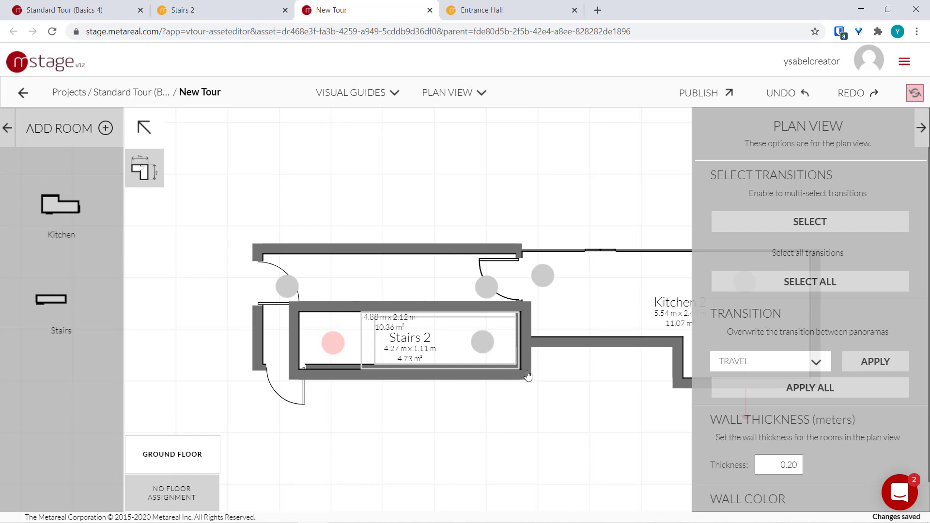
Create a floor named Attic for Stairs 2 and remove the room from the Ground Floor.
left_click(301, 353)
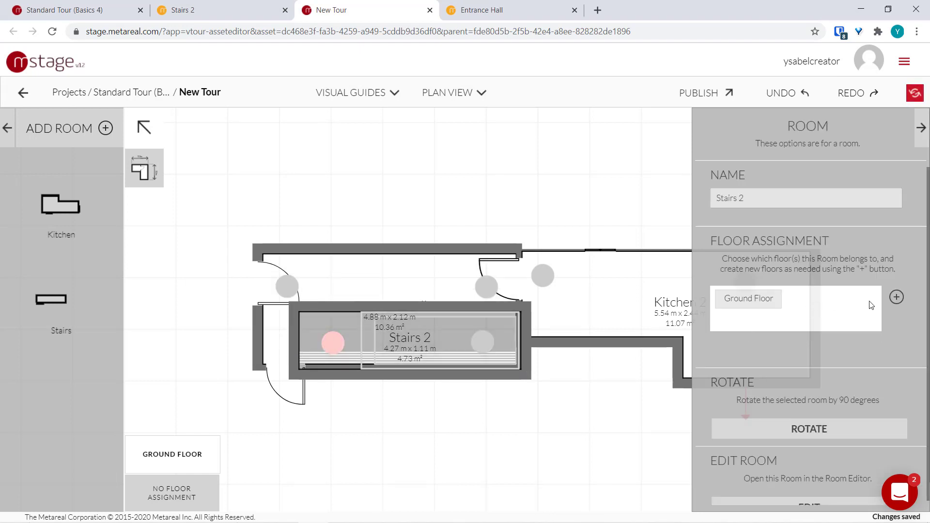
left_click(896, 298)
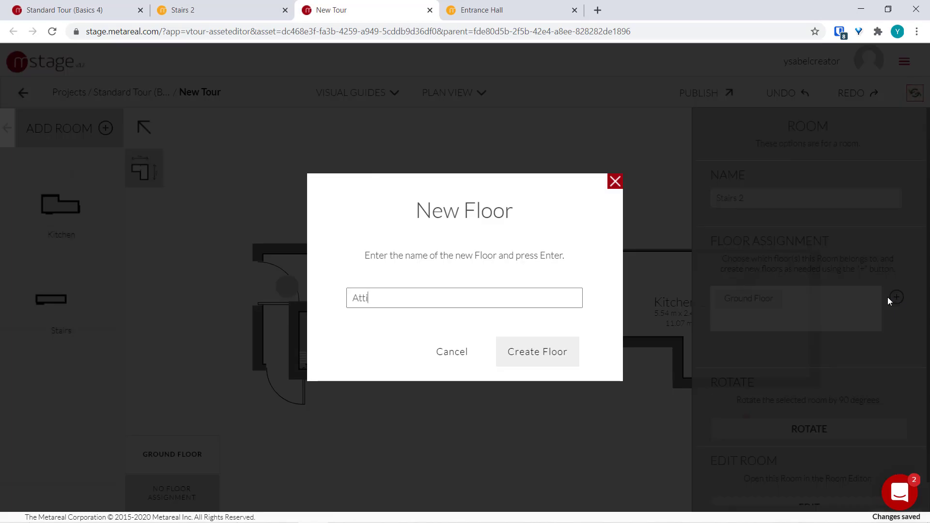
left_click(564, 363)
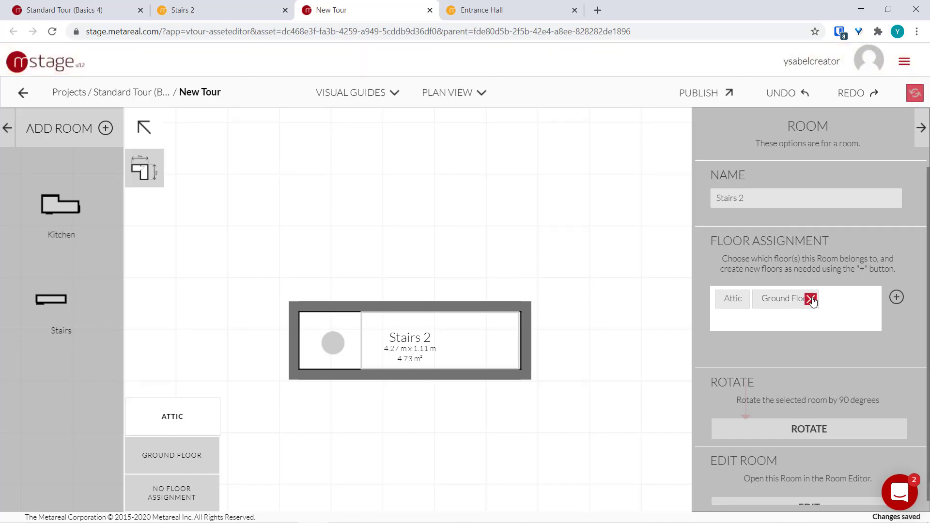
left_click(810, 300)
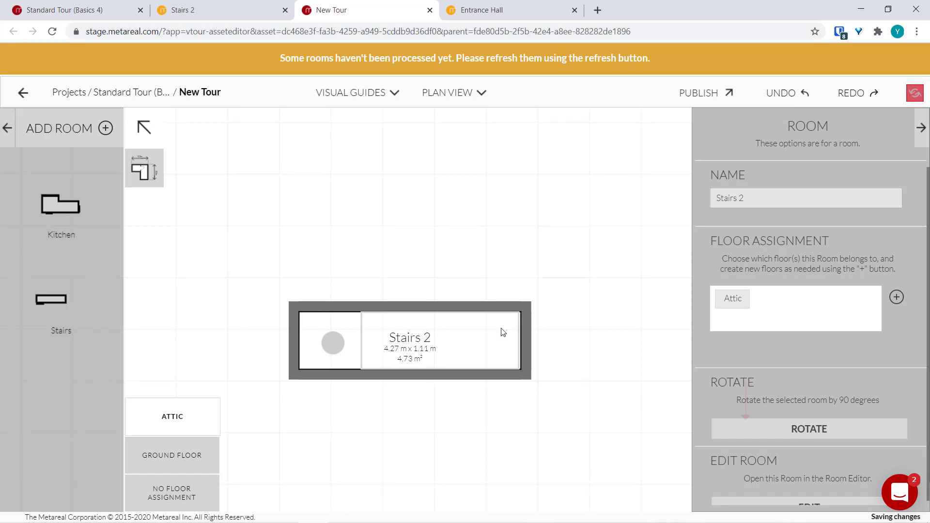
Compare the Ground Floor and Attic plans by displaying each floor in turn.
left_click(150, 454)
left_click(165, 430)
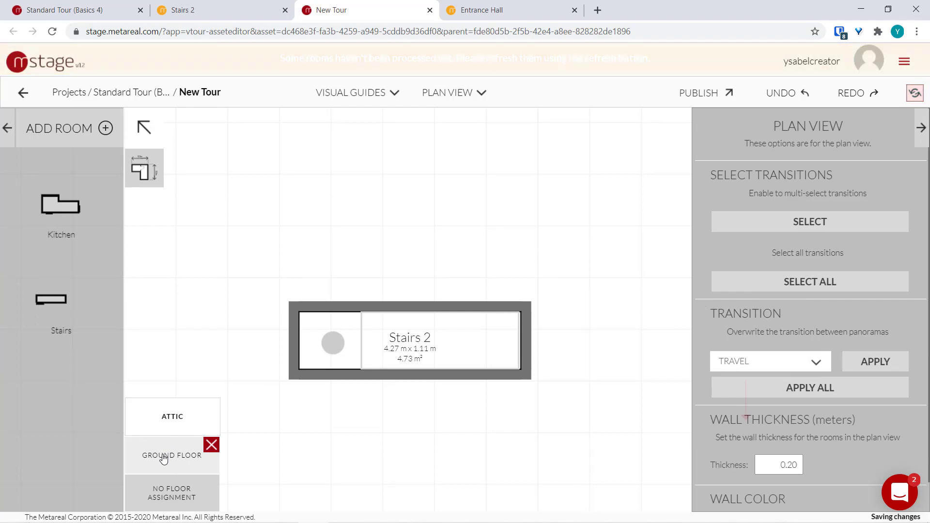
left_click(162, 456)
left_click(160, 433)
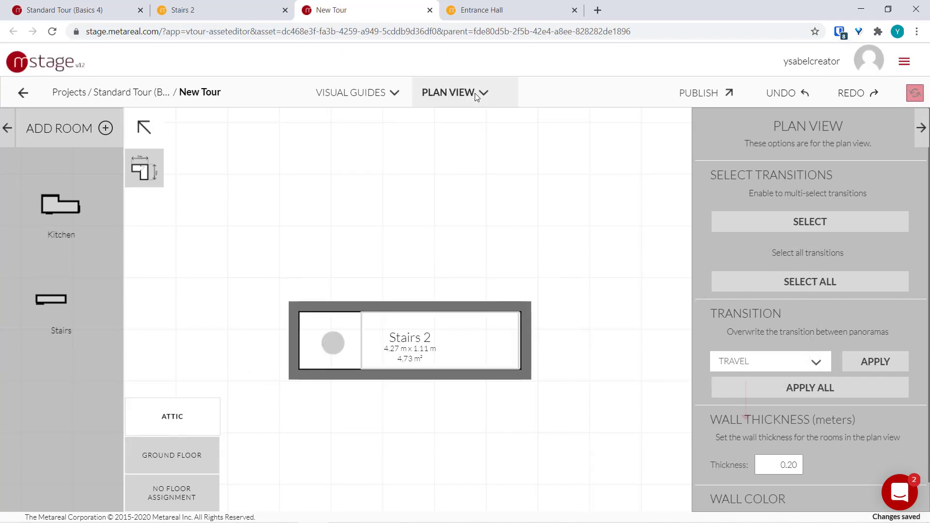
Display the tour as a 3D model and refresh the unprocessed rooms.
left_click(451, 92)
left_click(476, 125)
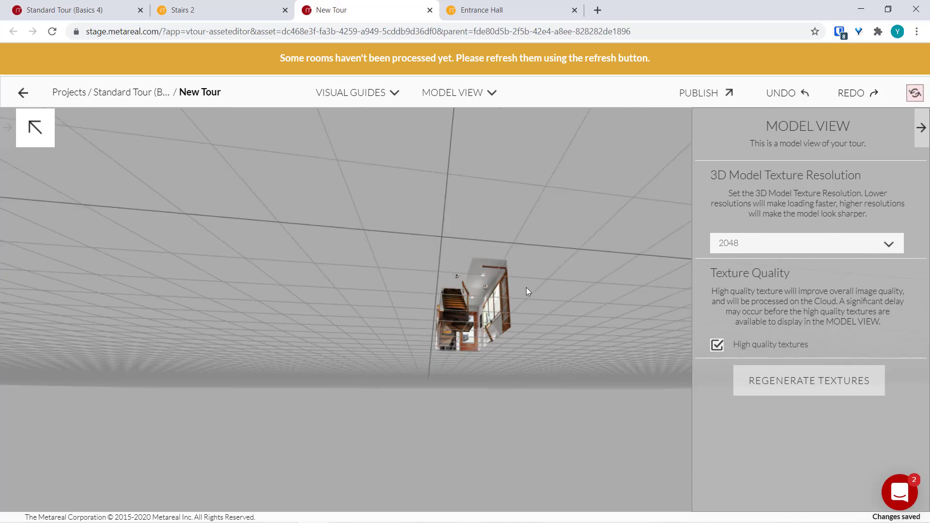
left_click(915, 97)
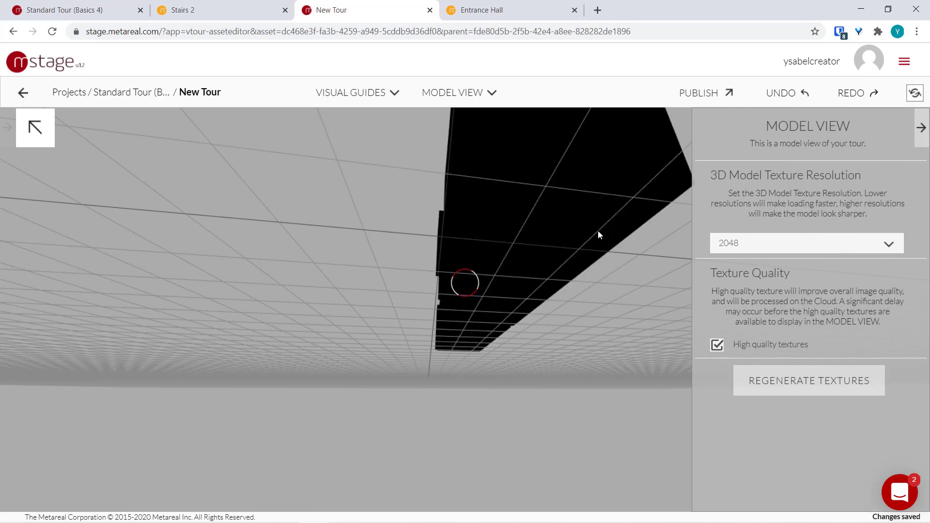
Inspect the staircase and the Stairs 2 room in the model, and compare them with the Stairs door in the Entrance Hall panorama.
left_click_drag(490, 330, 342, 306)
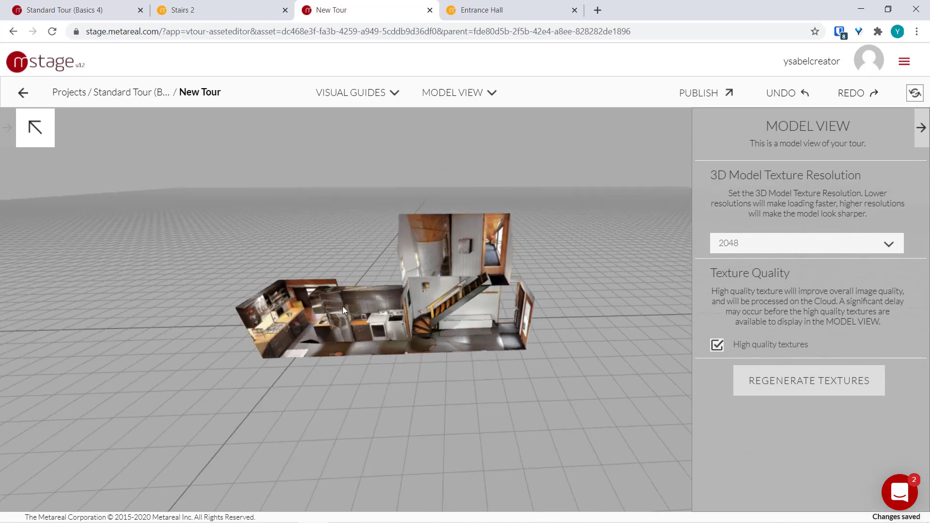
scroll(411, 327, "up", 5)
left_click_drag(403, 312, 373, 236)
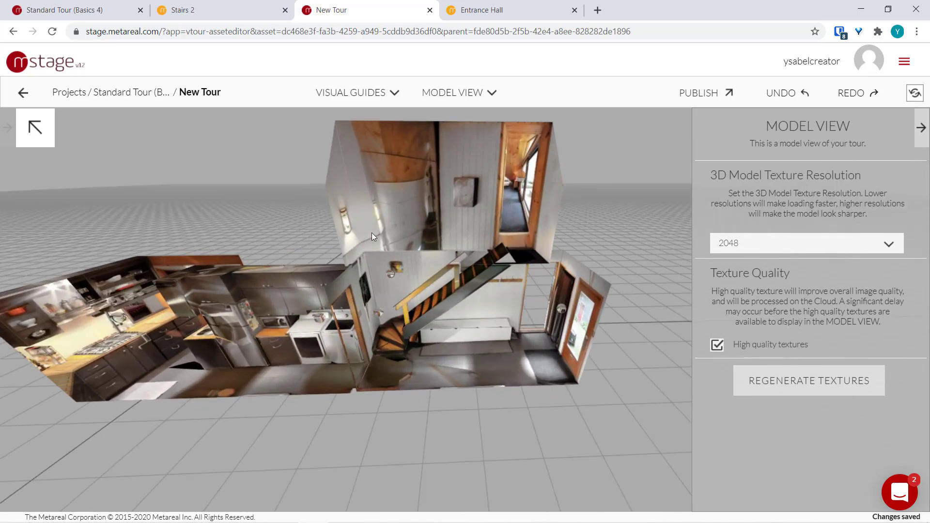
left_click_drag(543, 270, 402, 240)
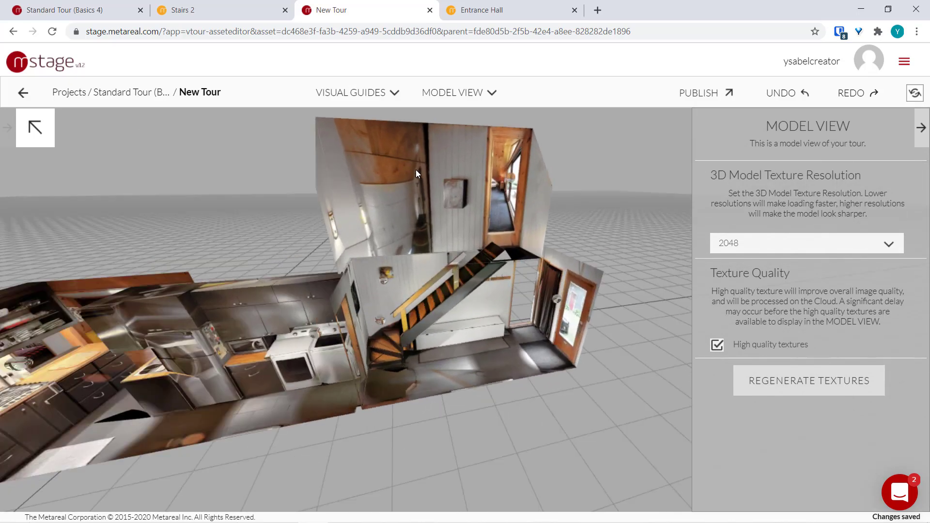
left_click(504, 11)
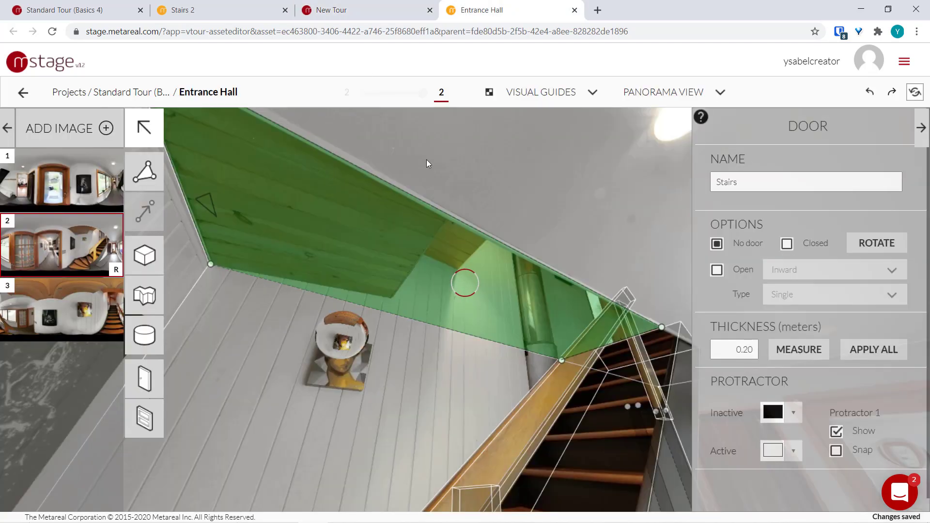
left_click(352, 144)
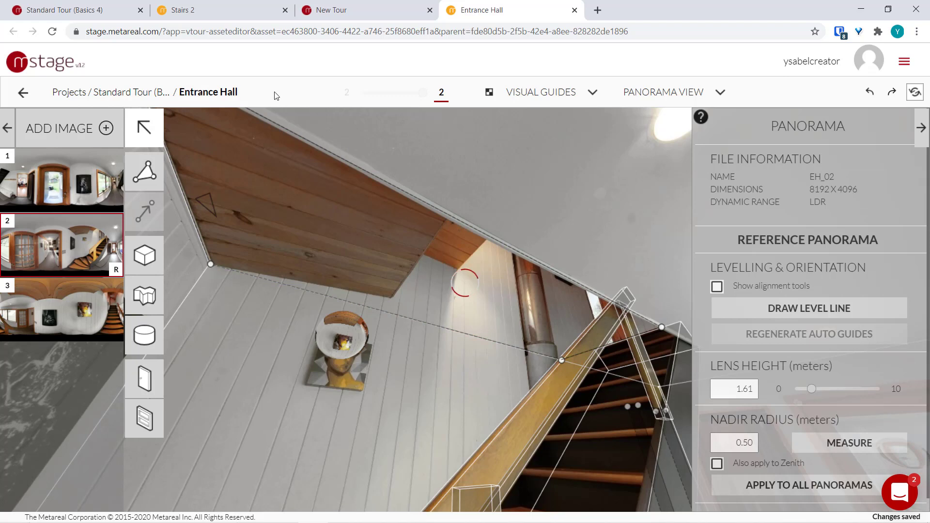
In Stairs 2, draw a cube across the lamp wall above the stairwell and fit it to the wall's lower and upper edges.
left_click(224, 5)
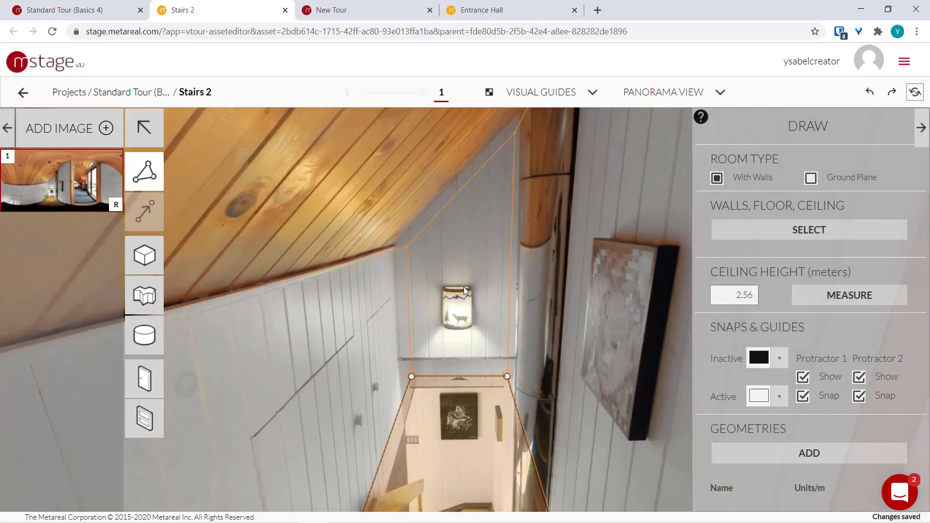
left_click(145, 256)
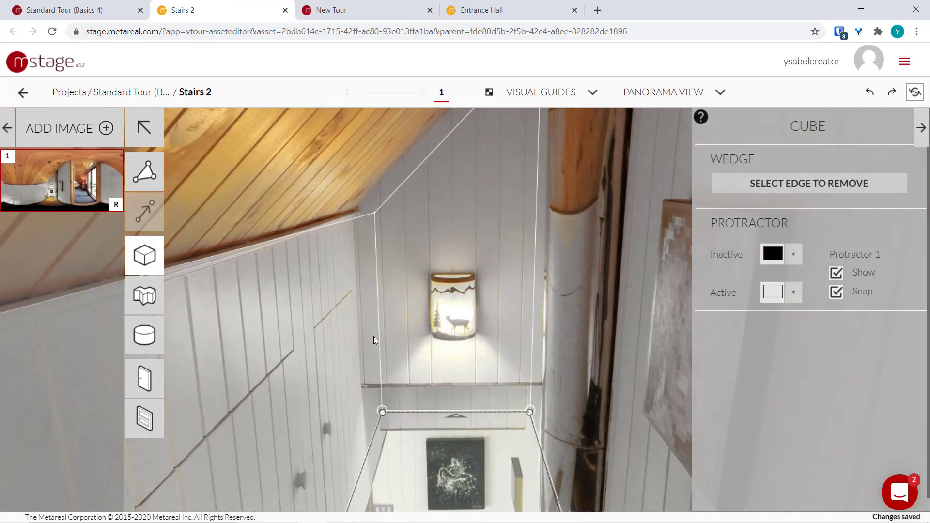
left_click(374, 336)
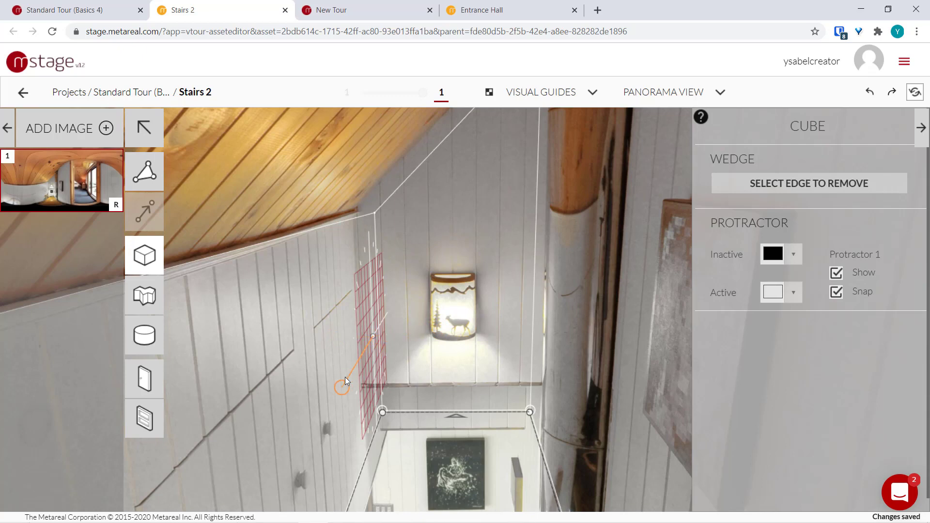
left_click(345, 429)
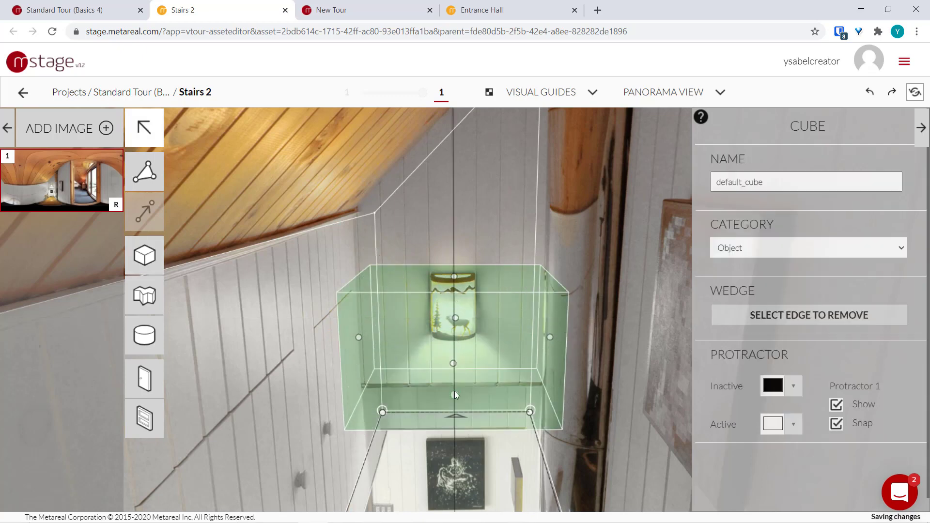
left_click_drag(455, 391, 453, 217)
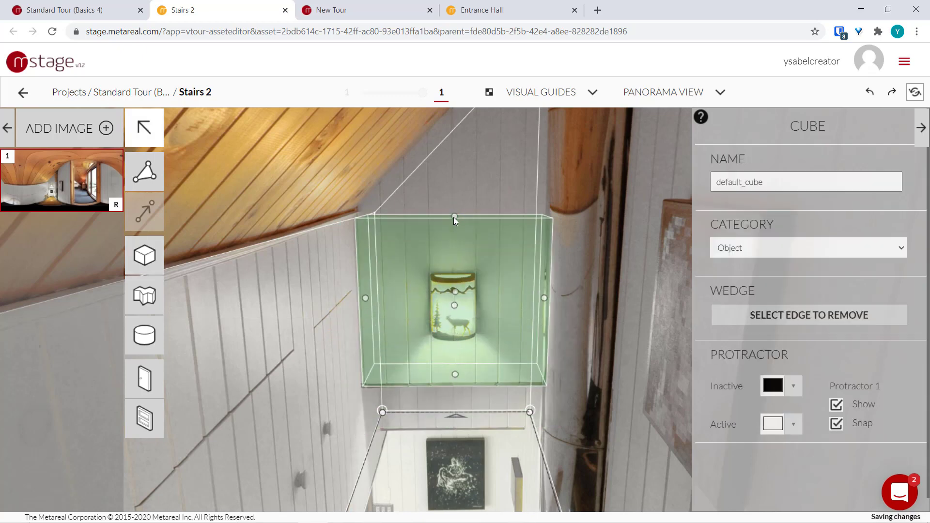
left_click_drag(460, 287, 473, 218)
left_click(476, 353)
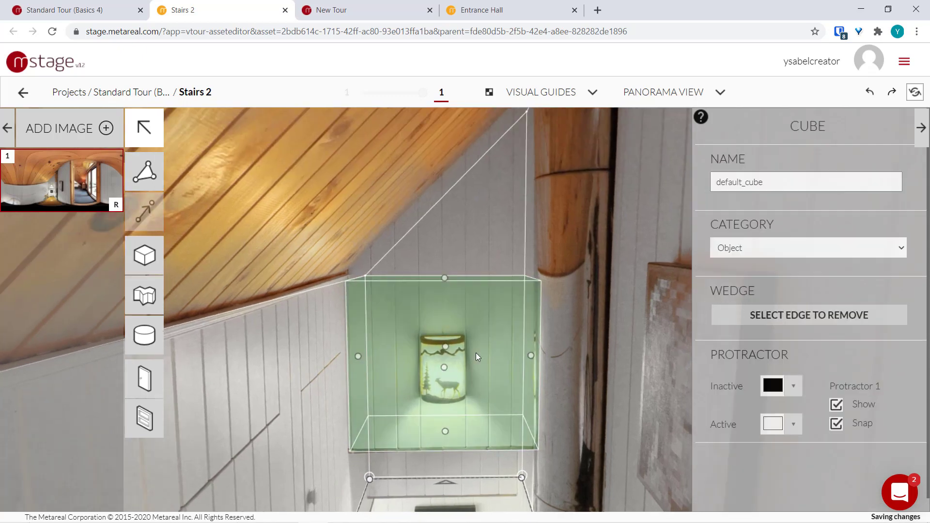
left_click_drag(475, 353, 470, 262)
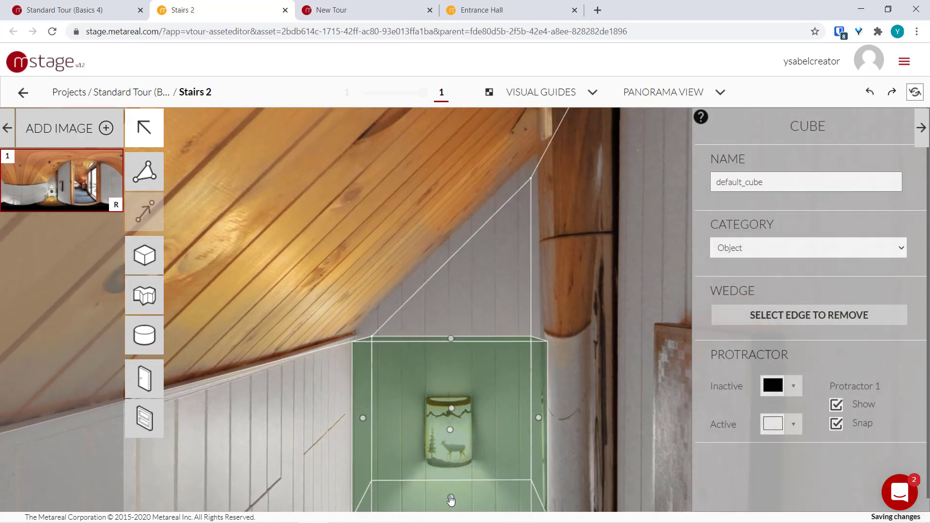
Place a second cube directly above the first and remove its upper edge on the sloped side to form a wedge following the ceiling.
left_click_drag(450, 500, 469, 164)
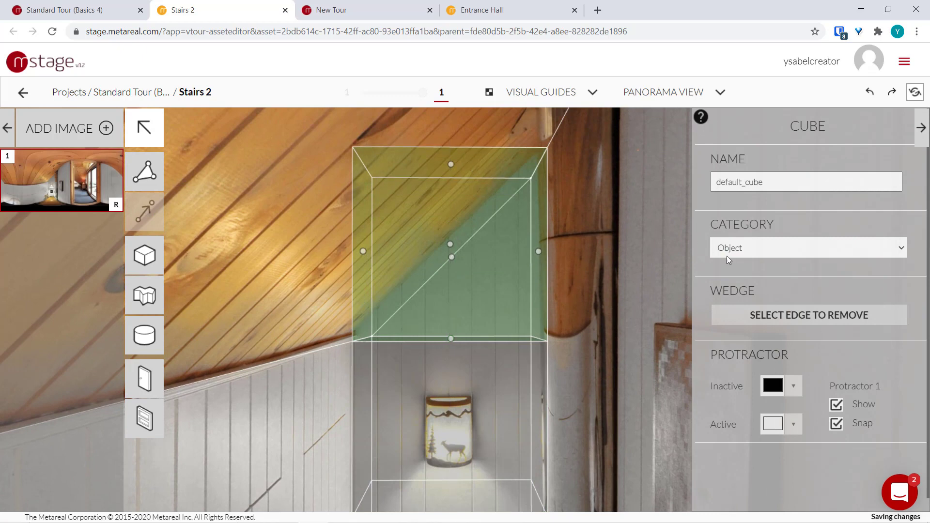
left_click(365, 167)
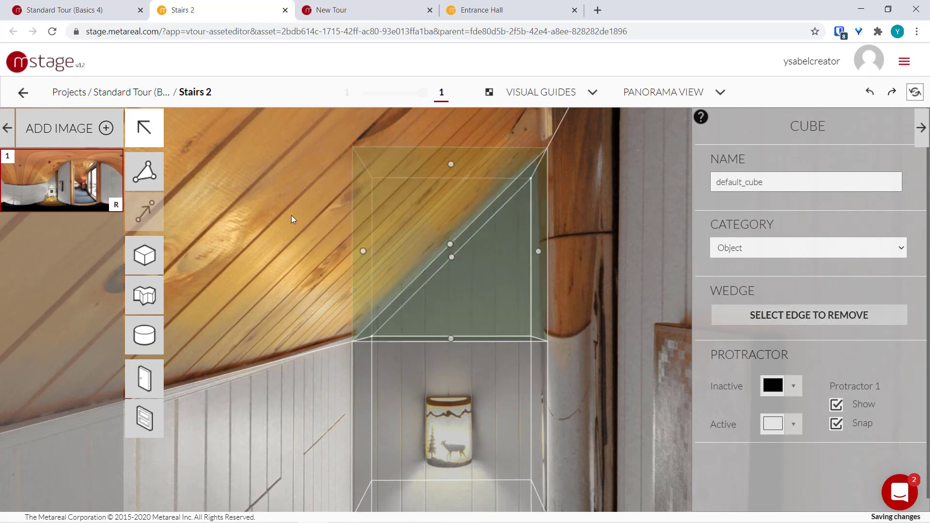
left_click(291, 215)
left_click_drag(307, 330, 294, 252)
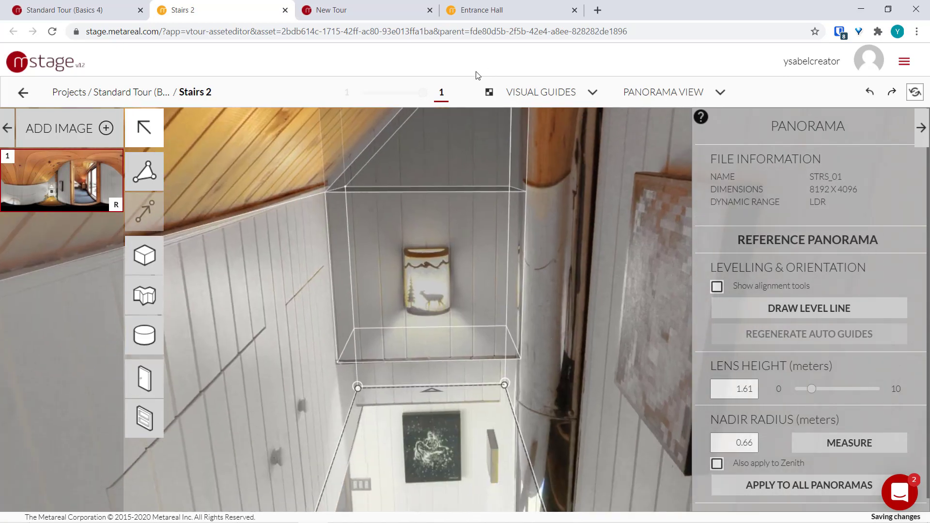
Return to the New Tour model and reprocess it with the updated Stairs 2 geometry.
left_click(371, 7)
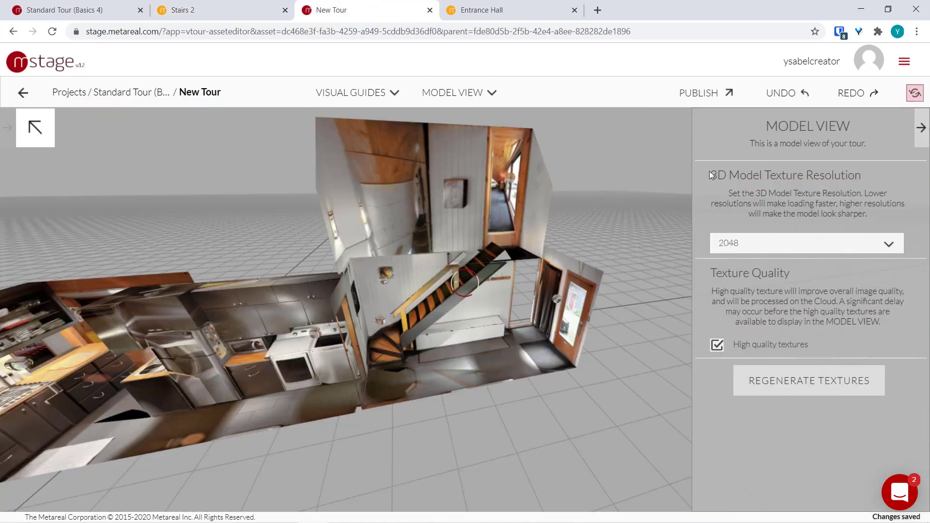
left_click(915, 93)
left_click(915, 94)
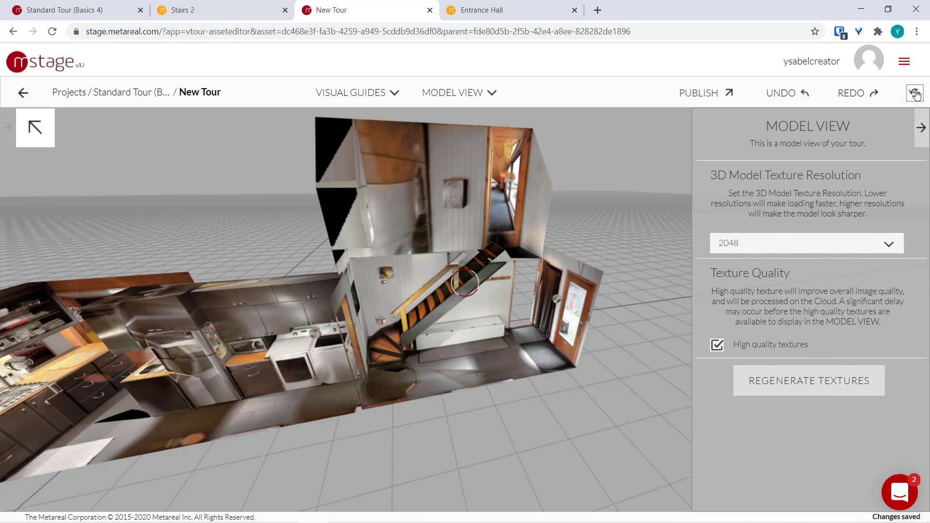
left_click(915, 93)
Examine the updated attic room and staircase in the model from several angles, checking them against the Entrance Hall panorama.
left_click_drag(387, 260, 205, 320)
left_click_drag(426, 216, 585, 357)
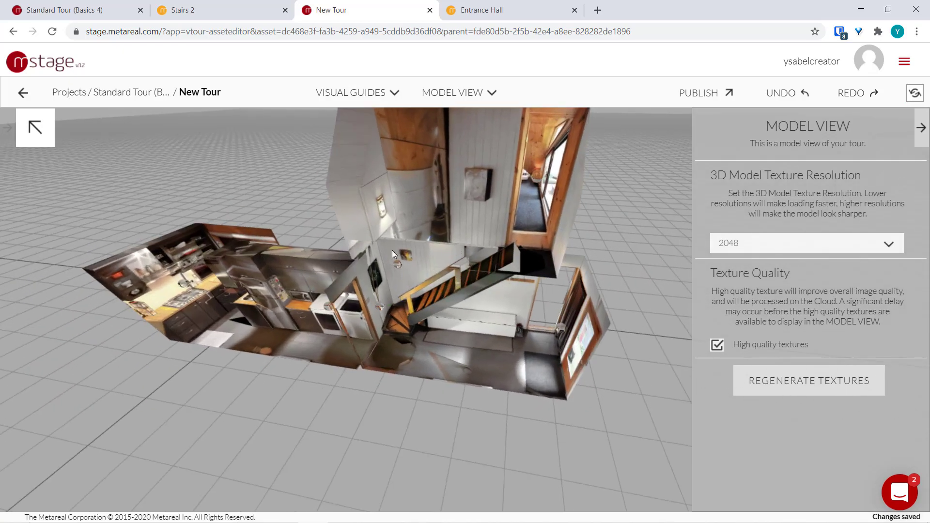
left_click_drag(391, 250, 434, 223)
left_click_drag(359, 289, 423, 261)
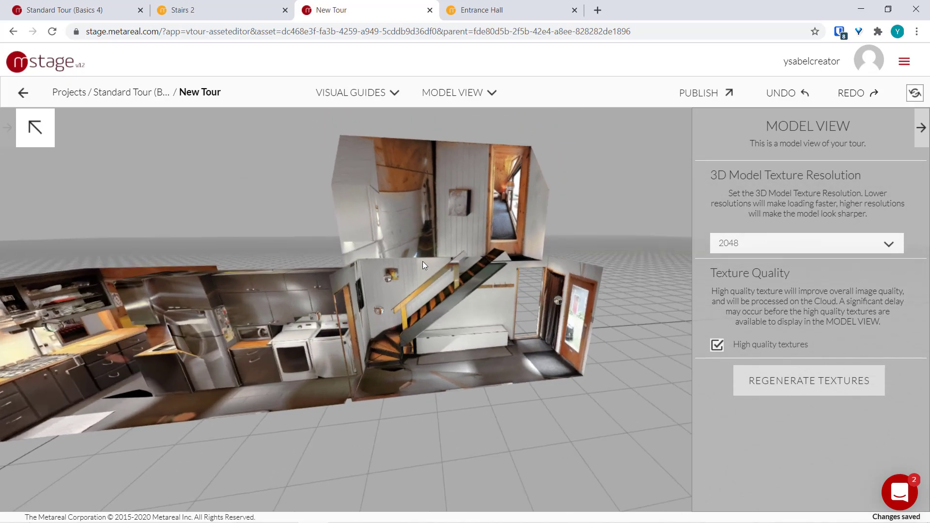
left_click(495, 6)
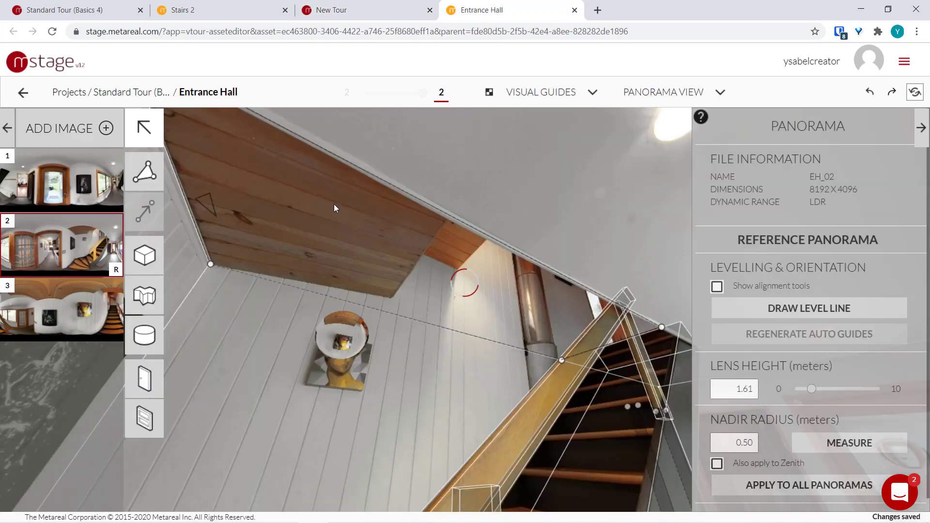
left_click(334, 10)
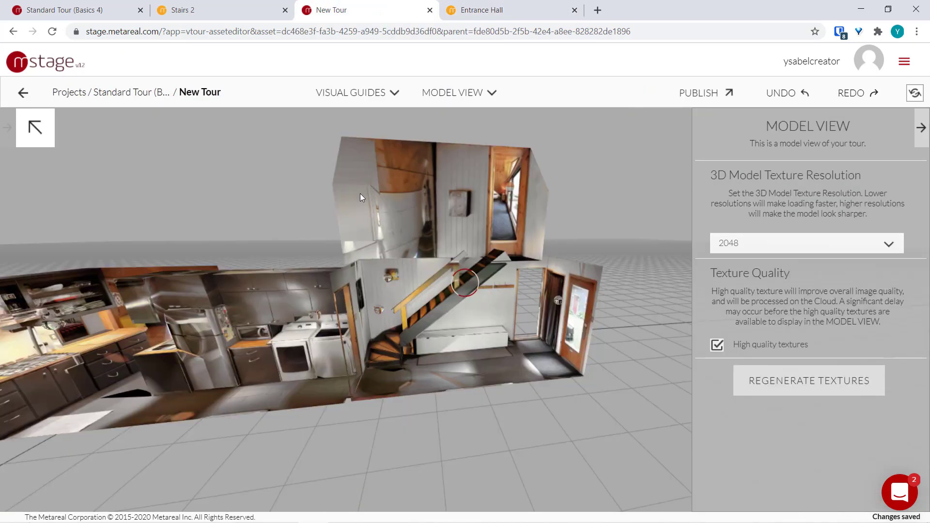
left_click_drag(476, 283, 261, 267)
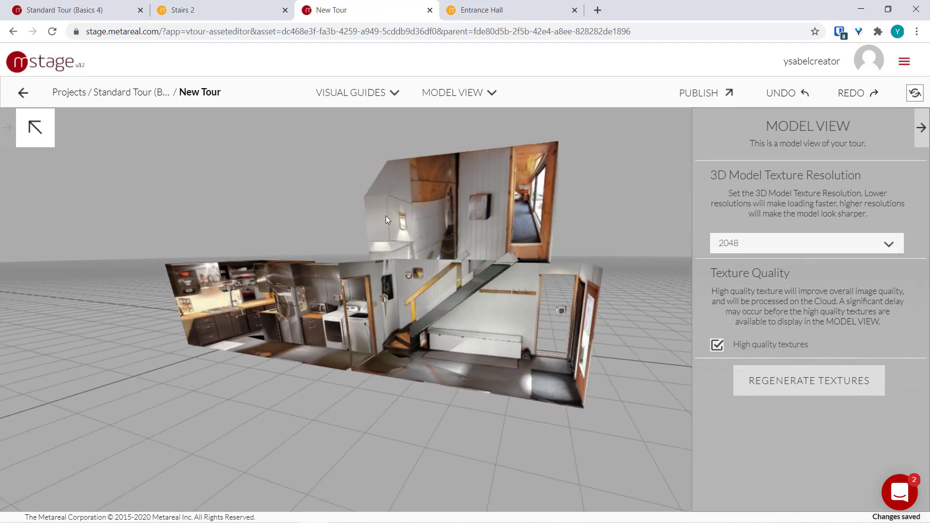
left_click_drag(379, 311, 431, 214)
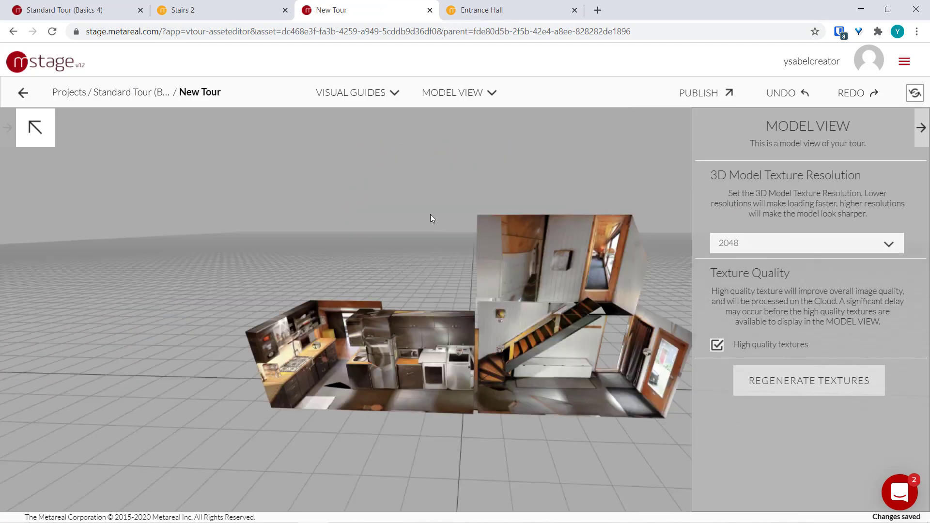
Show the Nav Map on the model and select the connection between the Entrance Hall stair panorama and Stairs 2.
left_click(373, 97)
left_click(322, 126)
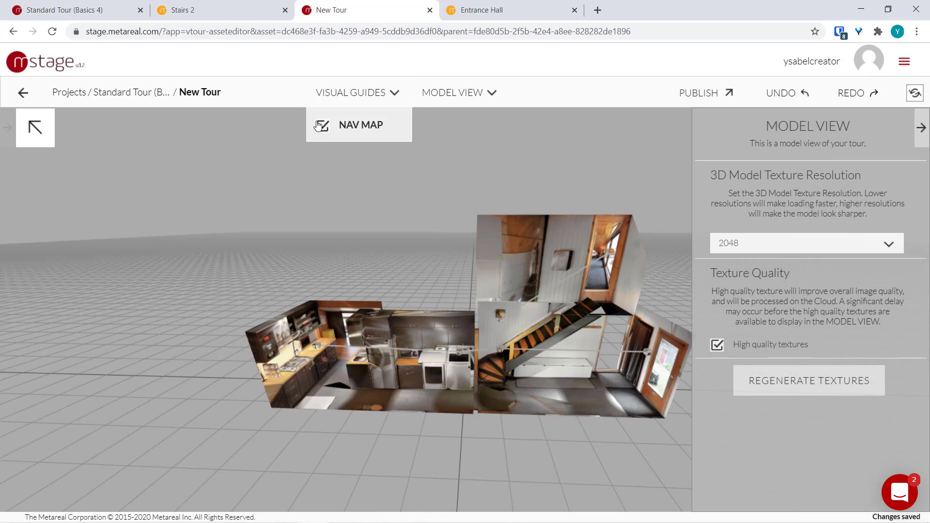
left_click_drag(391, 255, 531, 316)
left_click_drag(225, 155, 431, 167)
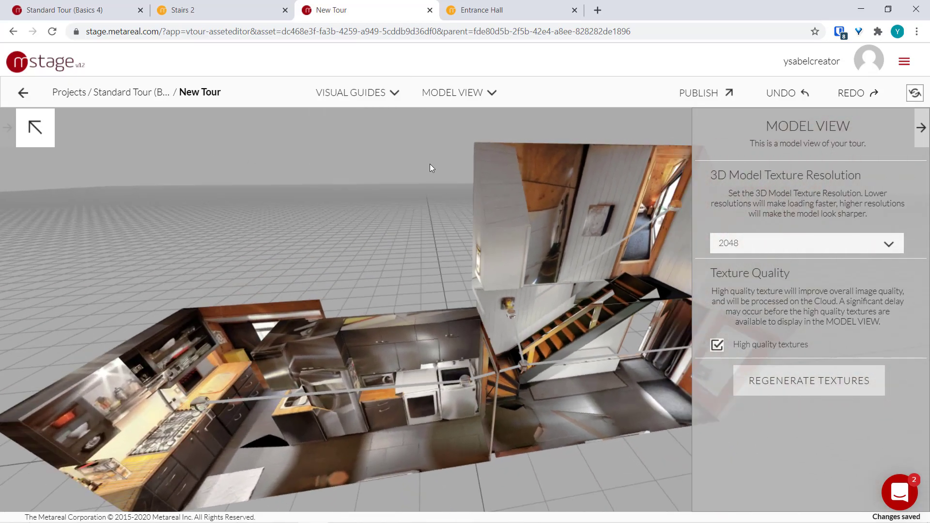
left_click(643, 228)
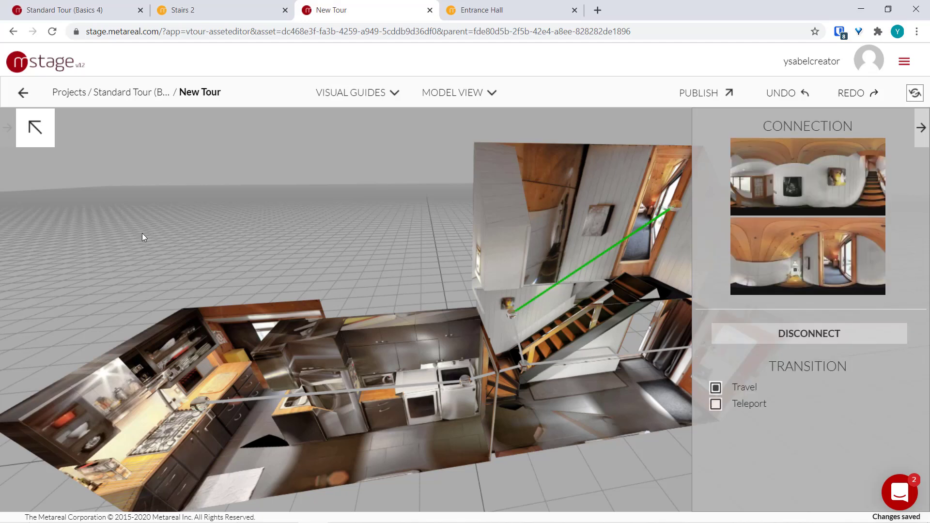
Switch the tour to Preview and walk from the kitchen through the hall up the stairs to Stairs 2.
left_click(456, 93)
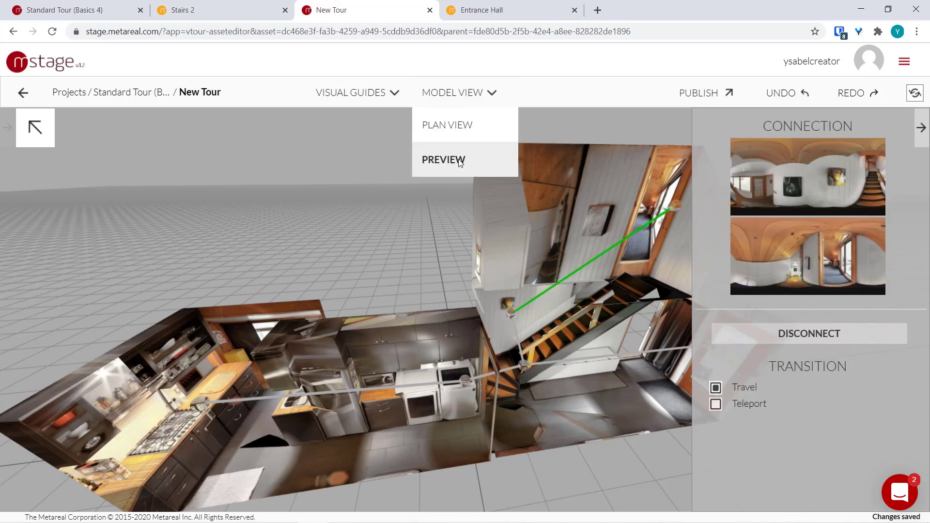
left_click(458, 159)
left_click_drag(569, 293, 417, 275)
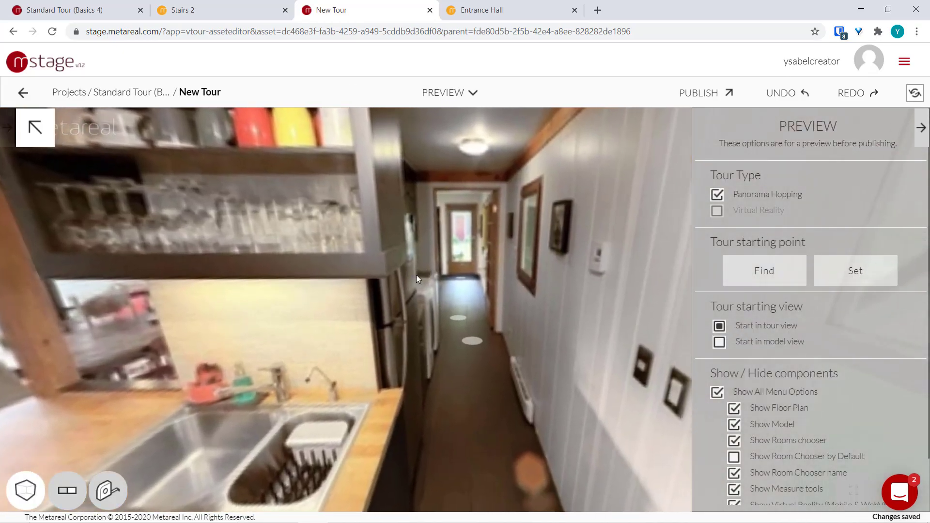
left_click(422, 284)
left_click(309, 295)
left_click_drag(245, 303, 432, 289)
left_click(486, 218)
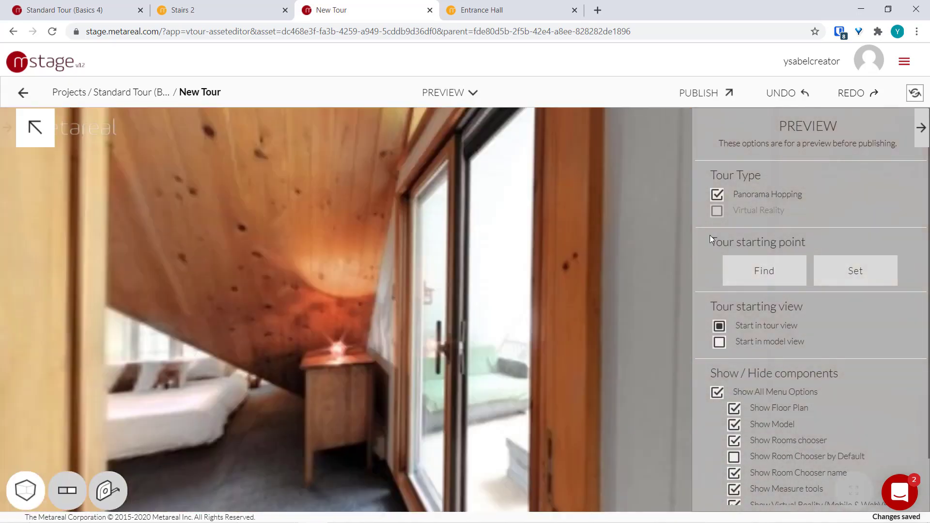
Walk back down to the Entrance Hall's front door and set the view along the hallway as the tour starting point.
left_click_drag(669, 267, 394, 447)
left_click(394, 446)
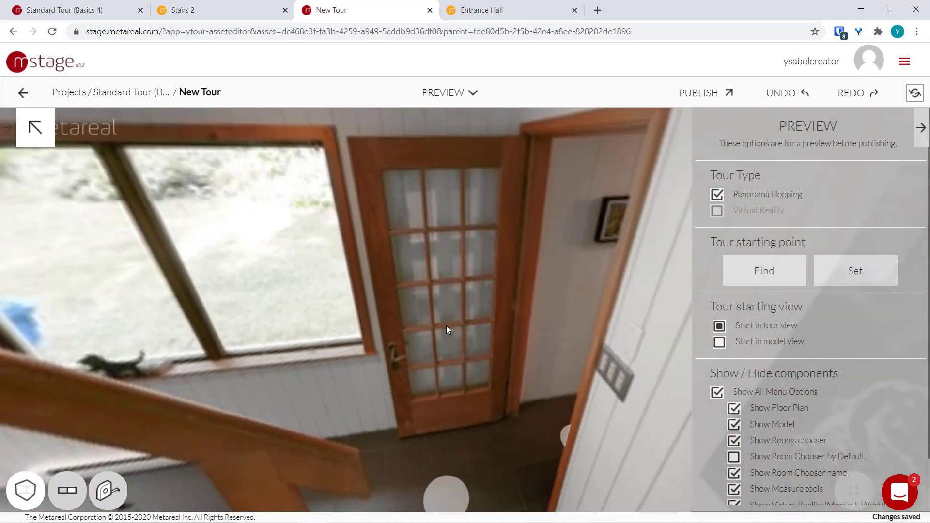
left_click(361, 280)
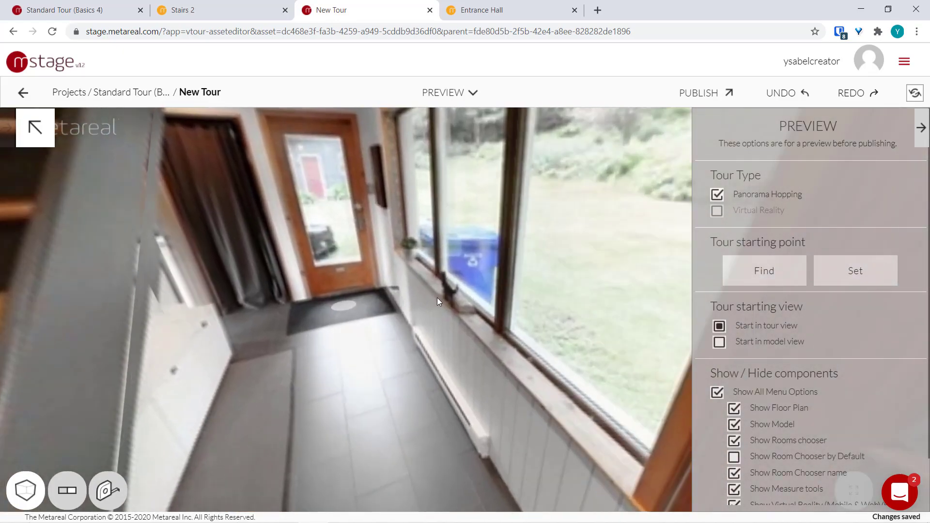
left_click_drag(437, 301, 376, 401)
left_click(848, 279)
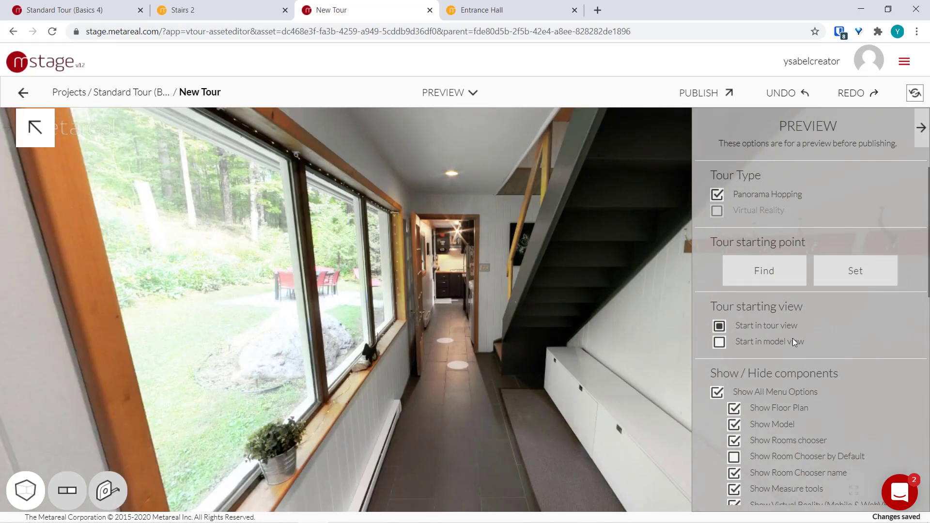
Narrow the tour's field of view range by raising the minimum and lowering the maximum around the default.
scroll(811, 292, "down", 6)
scroll(811, 292, "down", 5)
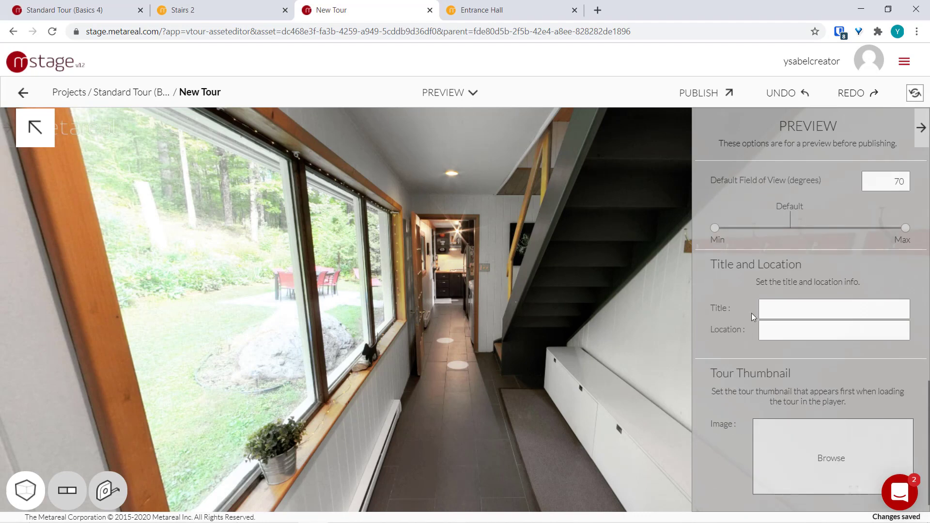
left_click_drag(714, 228, 757, 229)
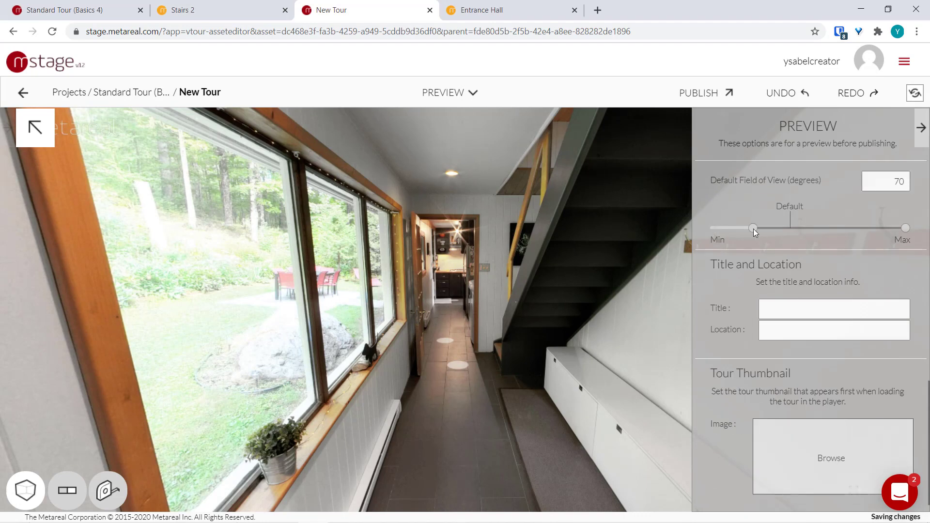
left_click_drag(899, 234, 844, 229)
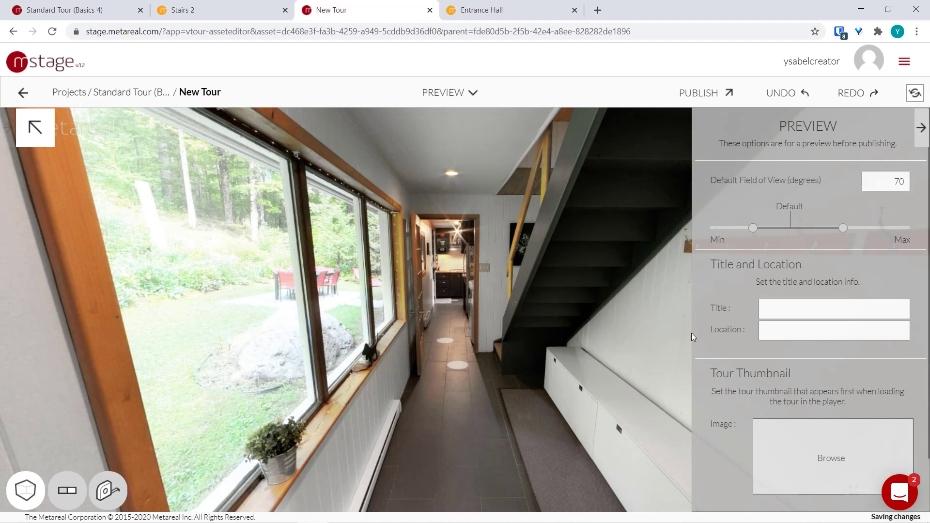
Publish the Standard Tour (Basics 4) project for Web (HTML5/WebGL) in the Asia Pacific South East region.
scroll(758, 331, "up", 8)
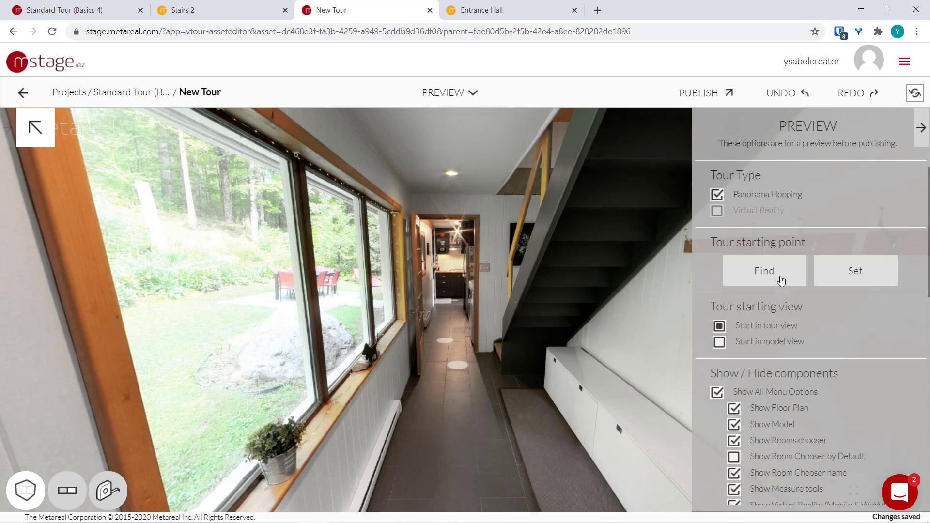
left_click(700, 97)
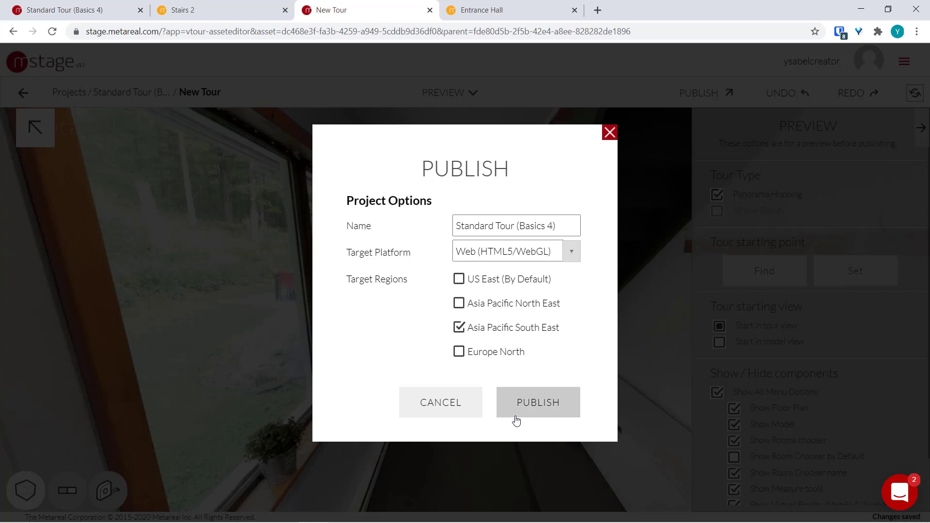
left_click(523, 402)
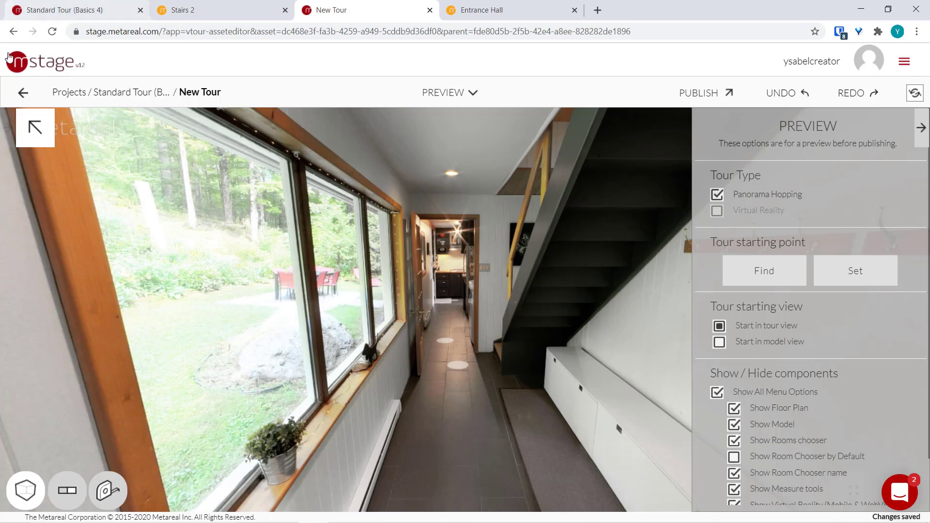
Open the published tour from the project dashboard, dismiss its introduction and walk down the hallway into the kitchen.
left_click(30, 7)
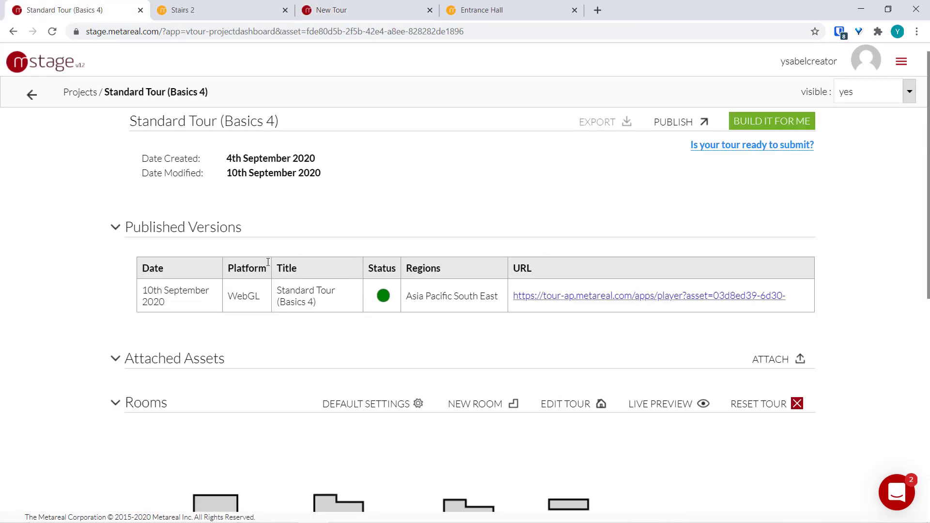
left_click(528, 295)
left_click(206, 15)
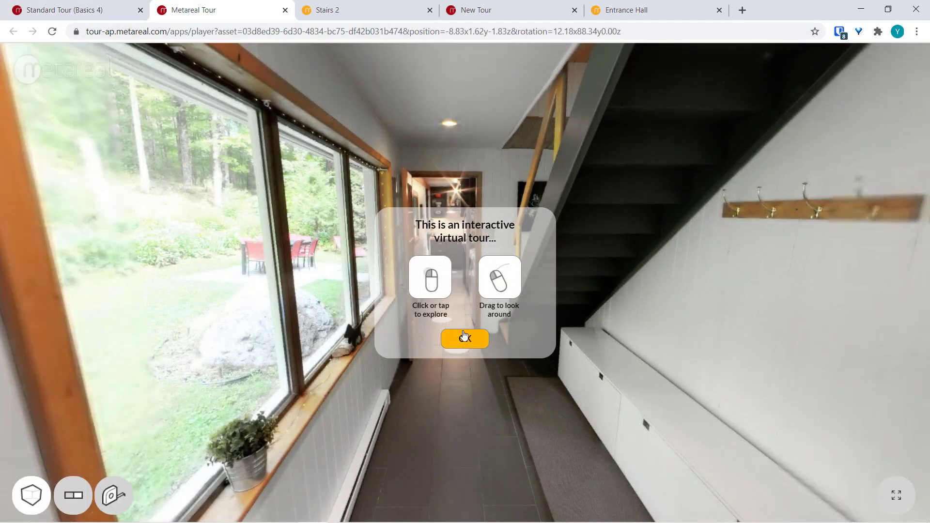
left_click(464, 339)
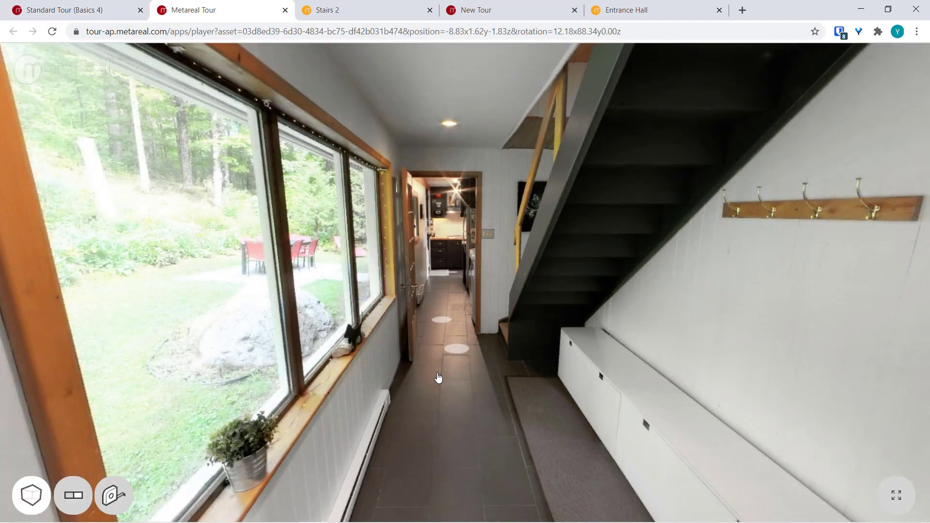
left_click(428, 353)
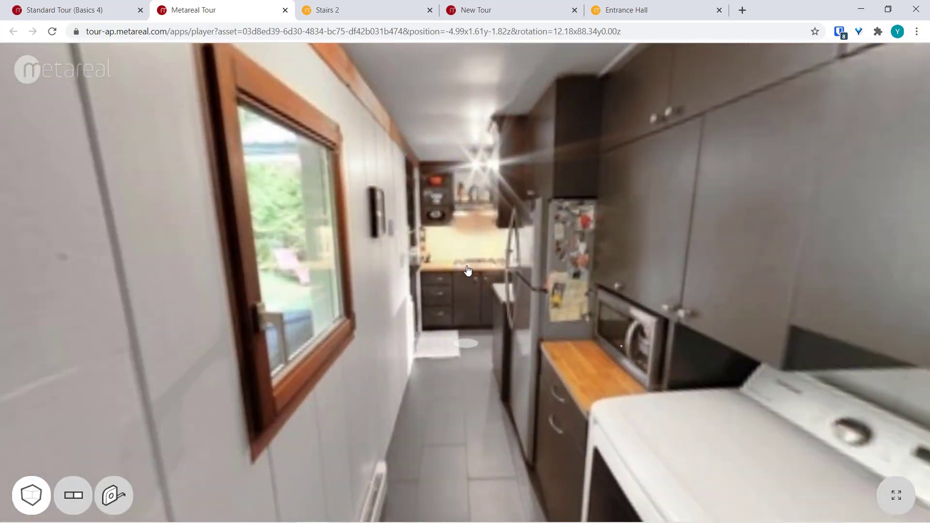
left_click(468, 271)
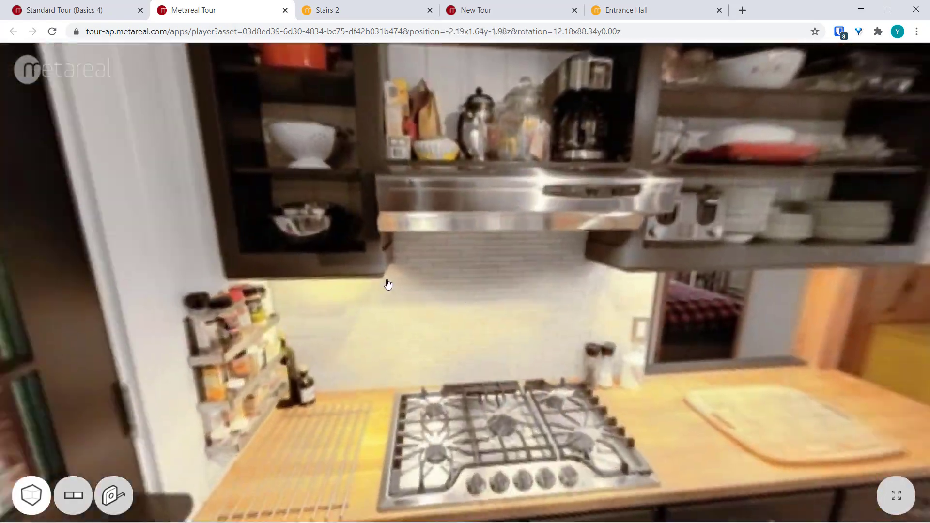
left_click(388, 285)
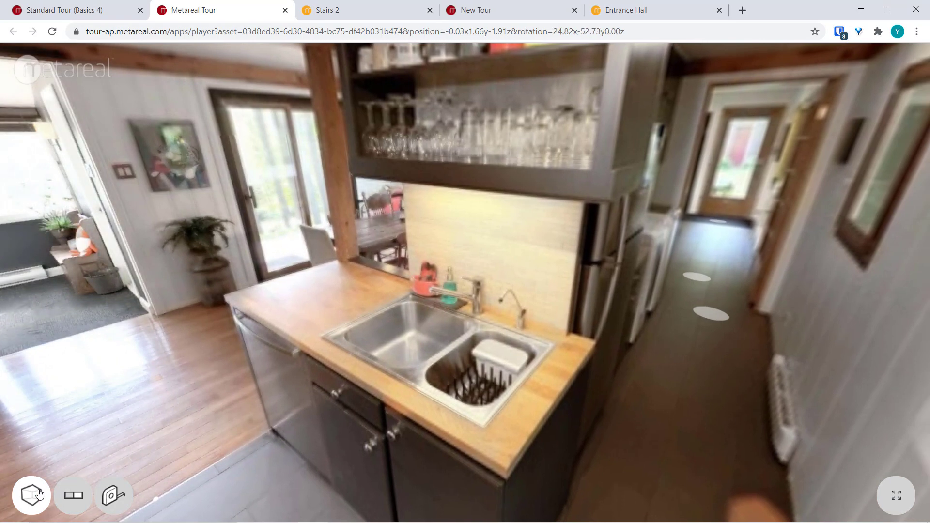
View the published tour as a 3D model and as a floor plan, switch between its floors, and return to the tour.
left_click(38, 494)
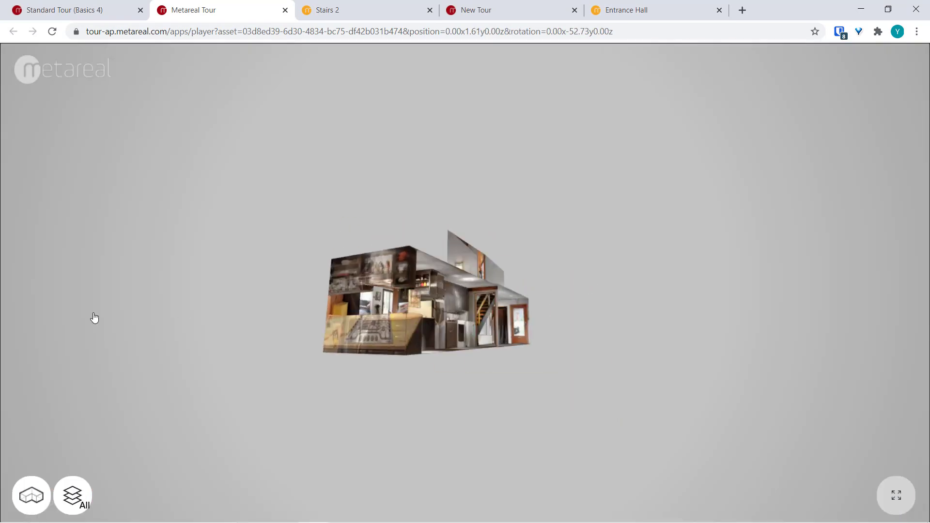
left_click(38, 489)
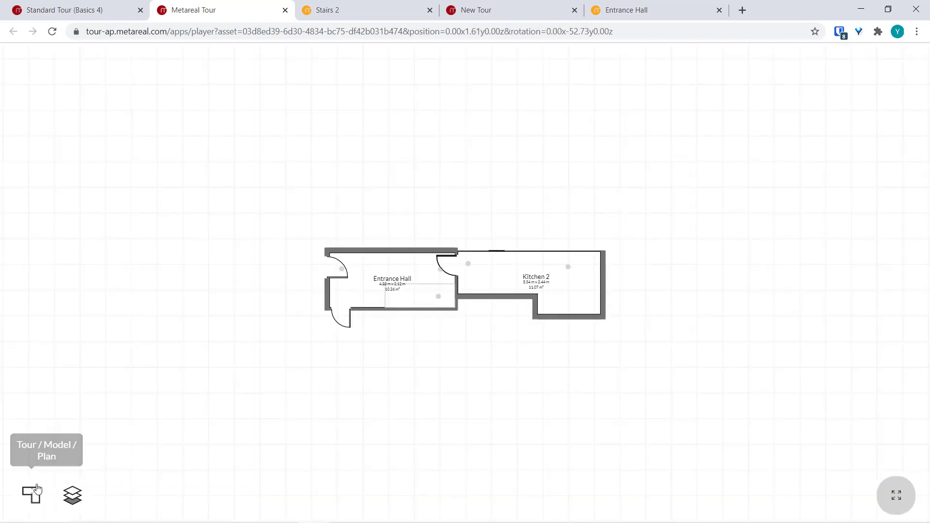
left_click(85, 495)
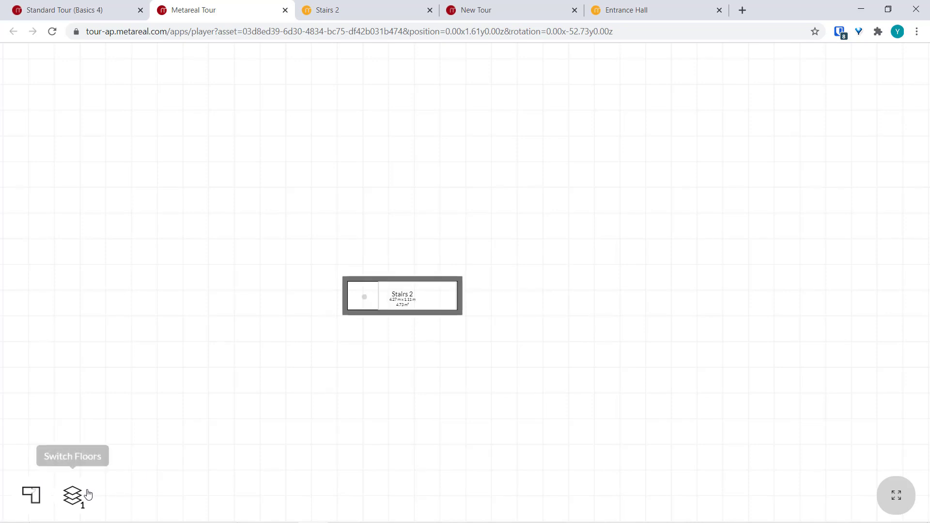
left_click(86, 495)
left_click(45, 489)
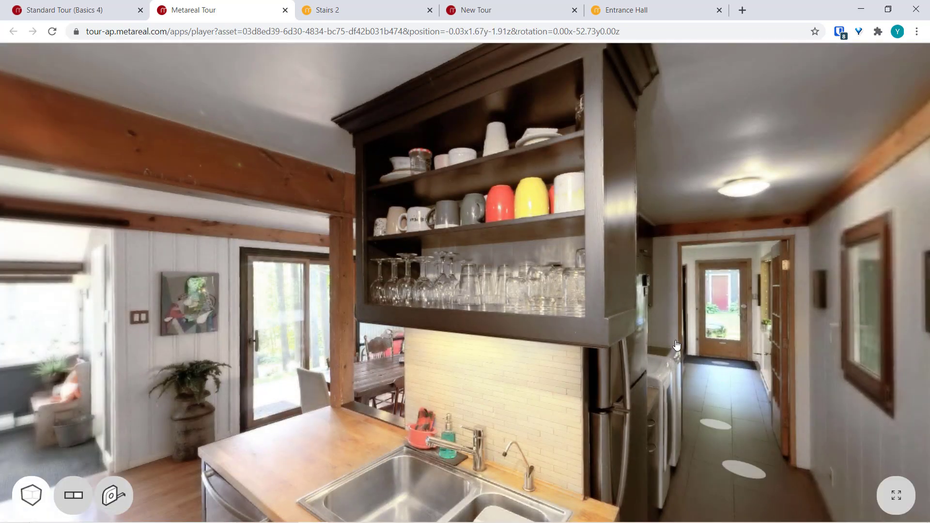
Walk from the kitchen back to the Entrance Hall and up the stairs to Stairs 2.
left_click(690, 346)
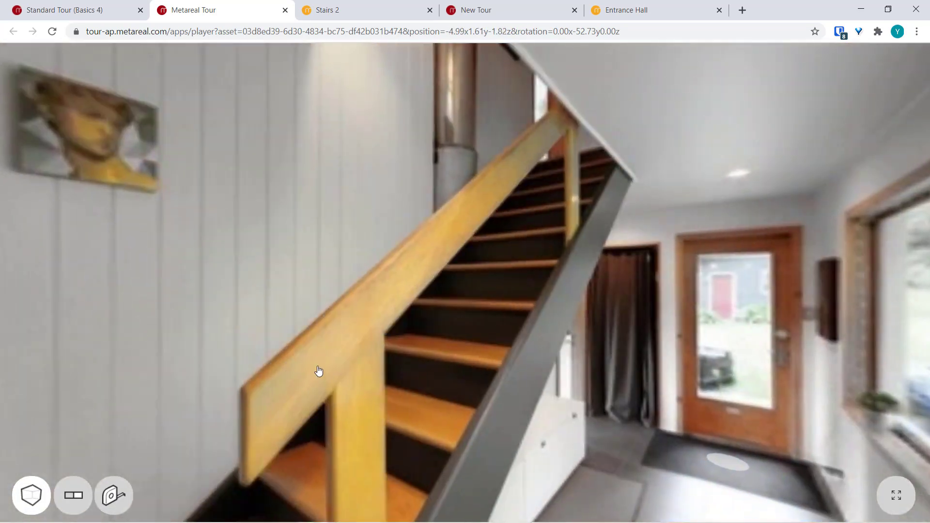
left_click_drag(318, 372, 422, 370)
left_click(633, 255)
left_click_drag(633, 256, 440, 314)
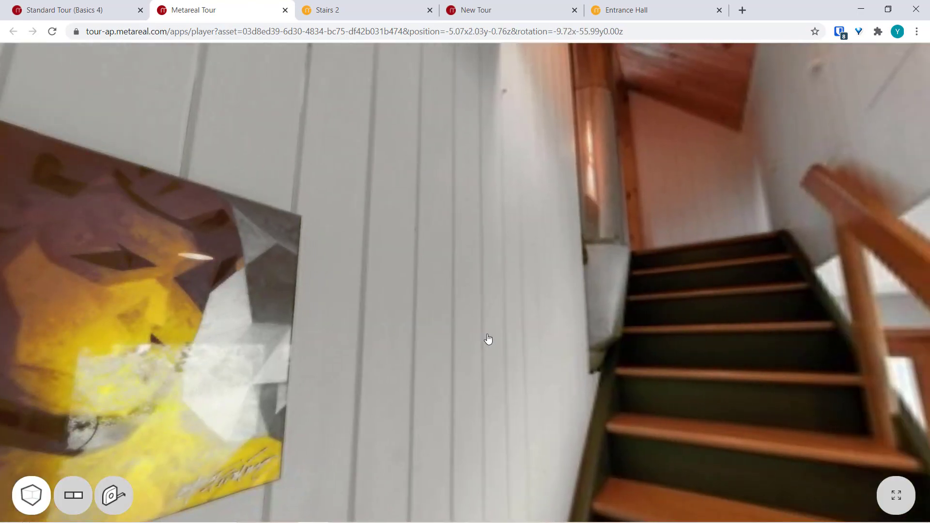
left_click(638, 239)
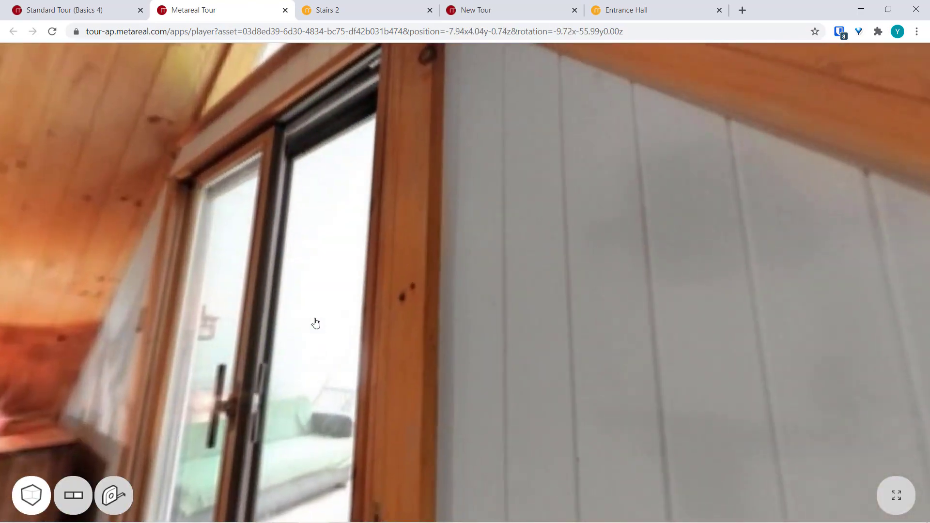
mouse_move(635, 310)
left_mouse_down()
mouse_move(343, 339)
mouse_move(125, 406)
left_mouse_up()
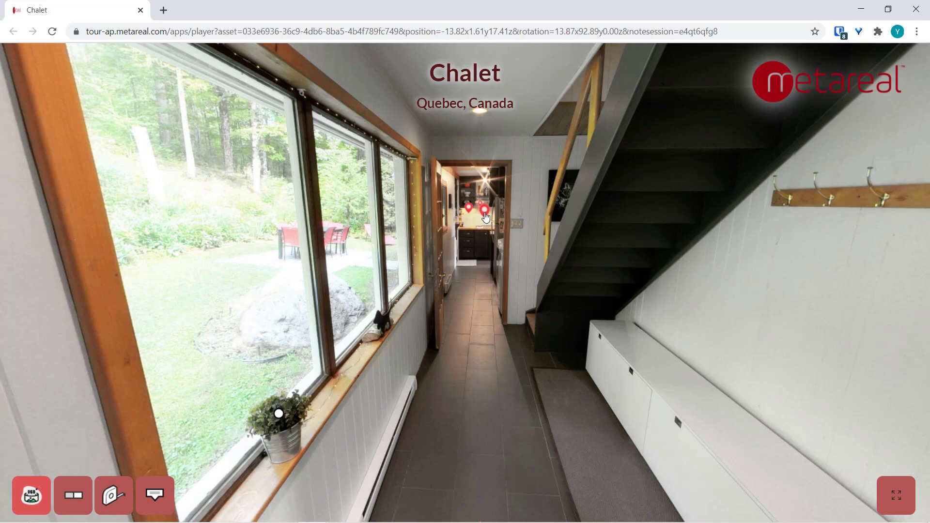
Move to the laundry area of the Chalet tour and look down at the logo on the floor.
left_click(485, 215)
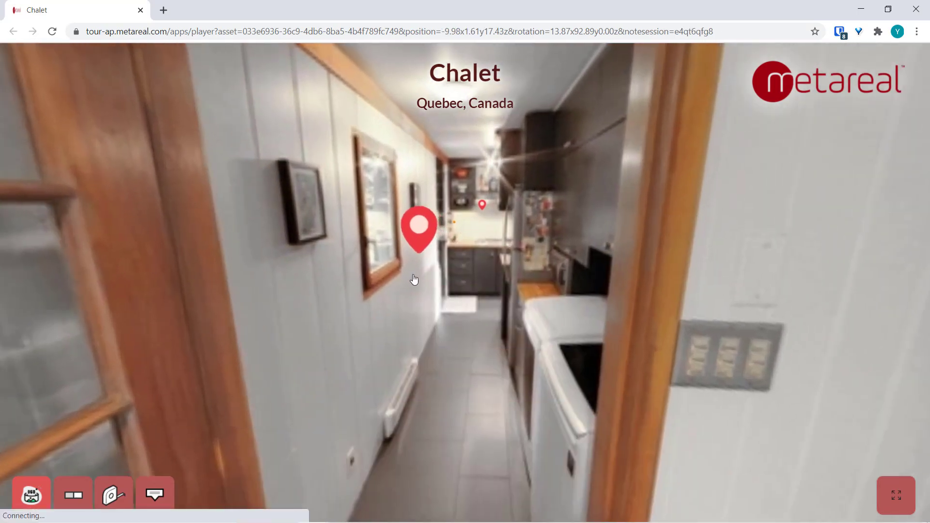
left_click(431, 294)
left_click_drag(525, 426, 305, 198)
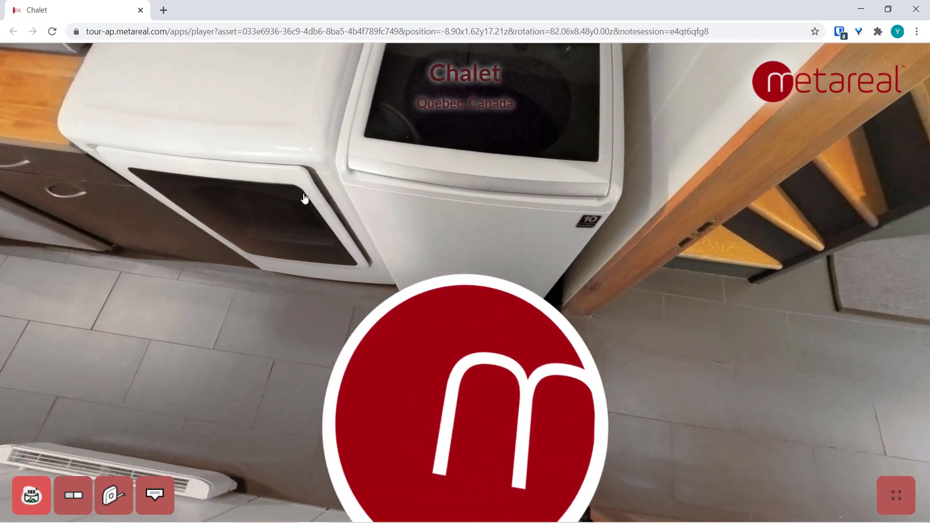
left_click_drag(292, 163, 503, 391)
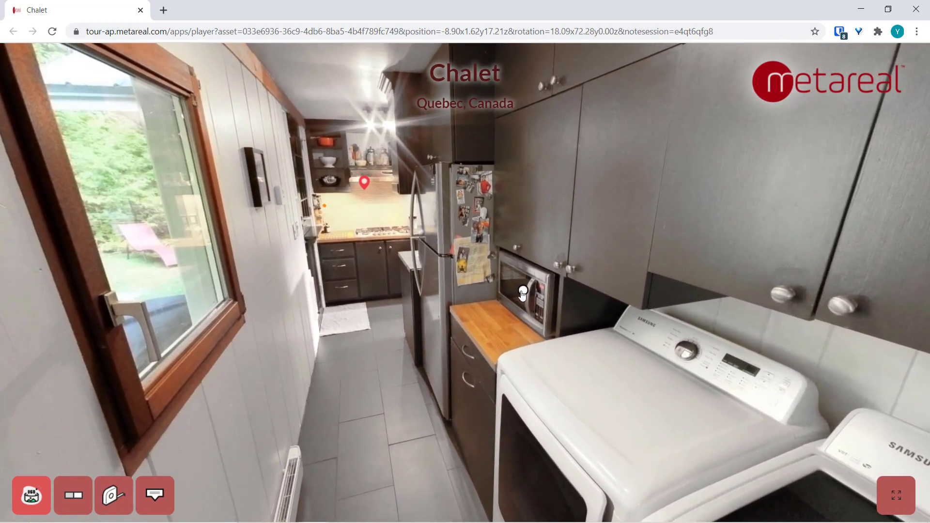
Open the "Instructions here" link from the microwave's hotspot, close the page it opens and return to the tour.
mouse_move(522, 293)
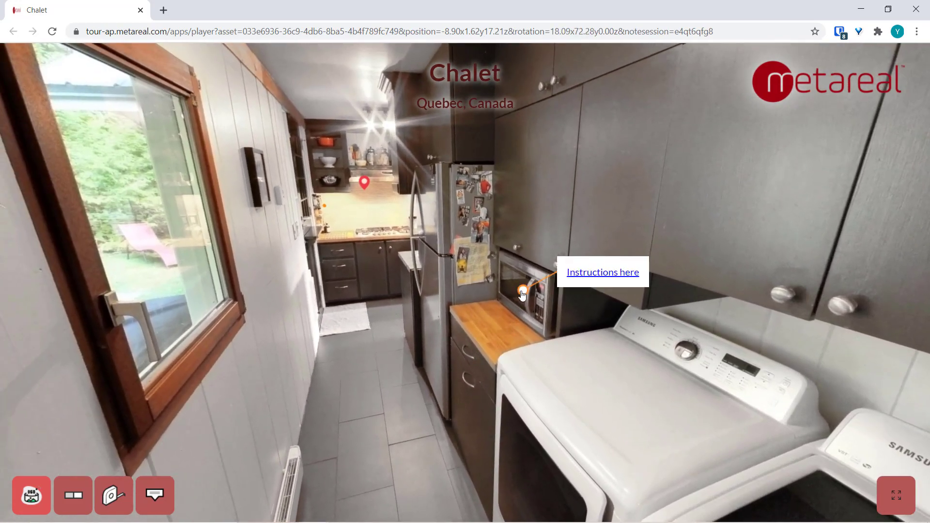
left_click(584, 274)
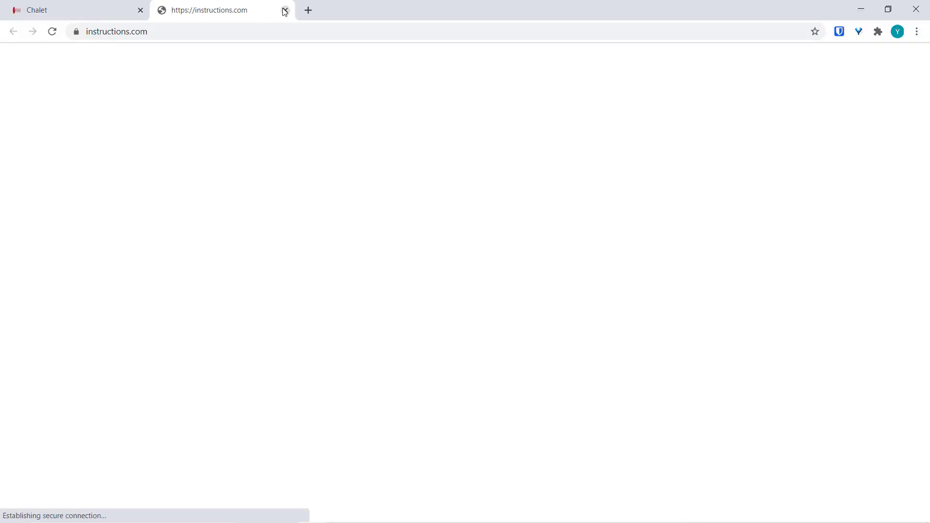
left_click(285, 10)
left_click_drag(361, 277, 346, 323)
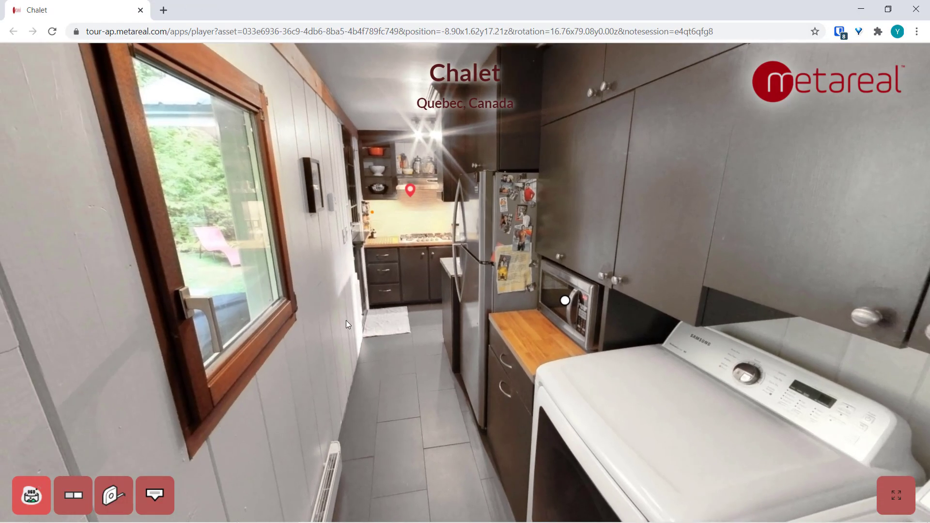
Open the Notes Manager and place a "220 Volts" comment on the washing machine's control dial.
left_click(155, 495)
left_click_drag(585, 371, 404, 330)
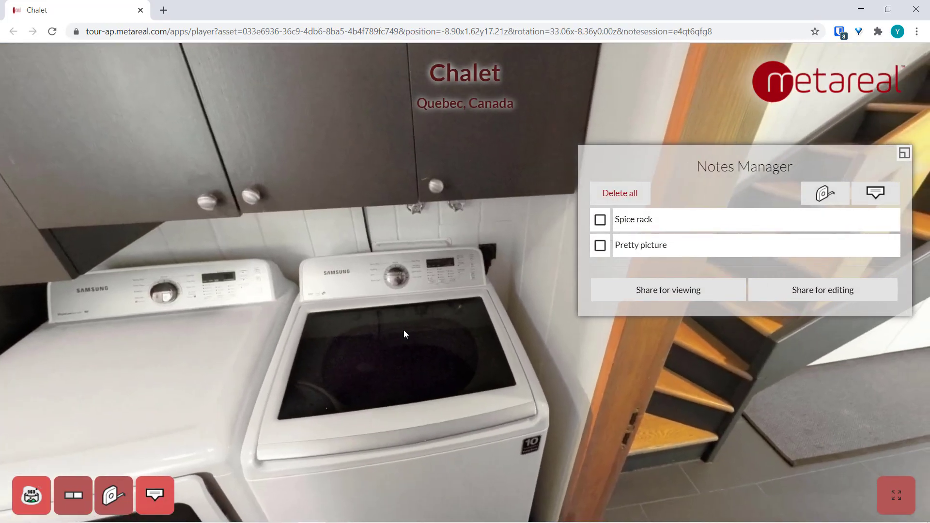
left_click(876, 192)
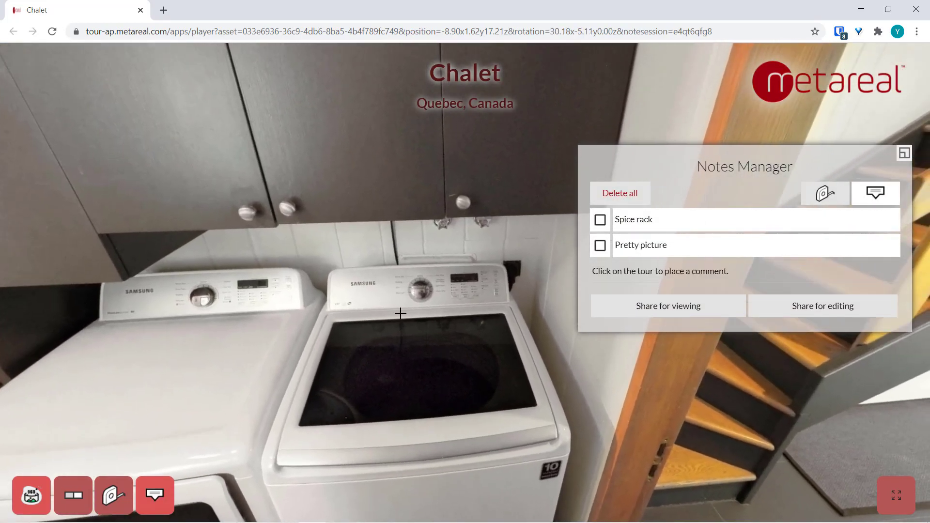
left_click(420, 288)
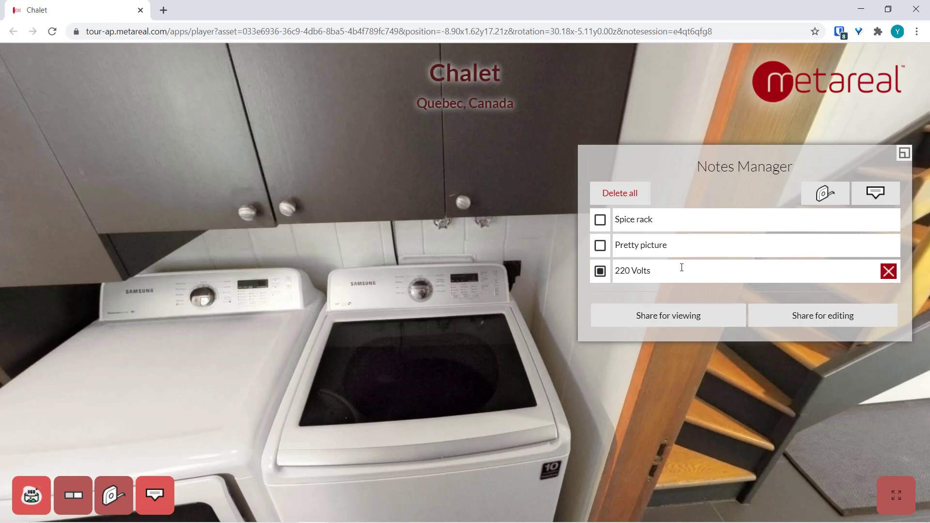
Jump from the "220 Volts" note to the "Pretty picture" note and back using the Notes Manager.
left_click(681, 269)
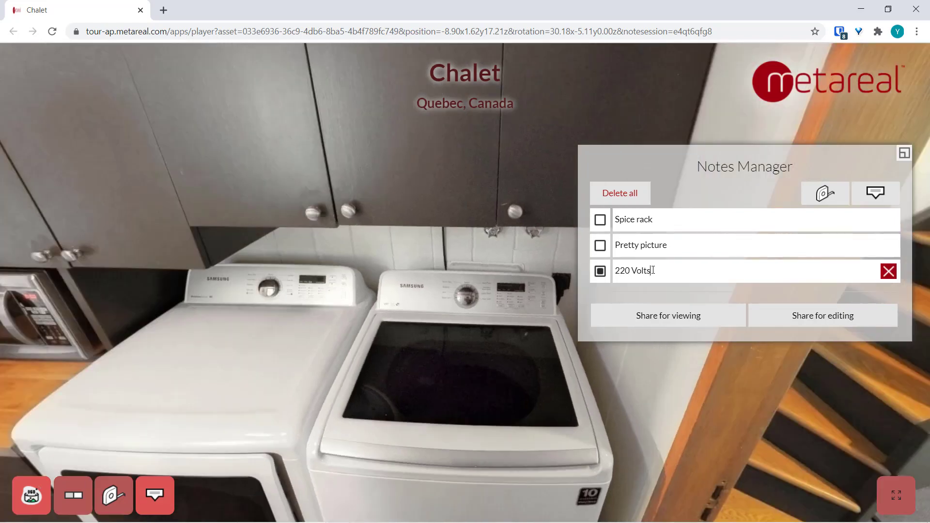
left_click(601, 246)
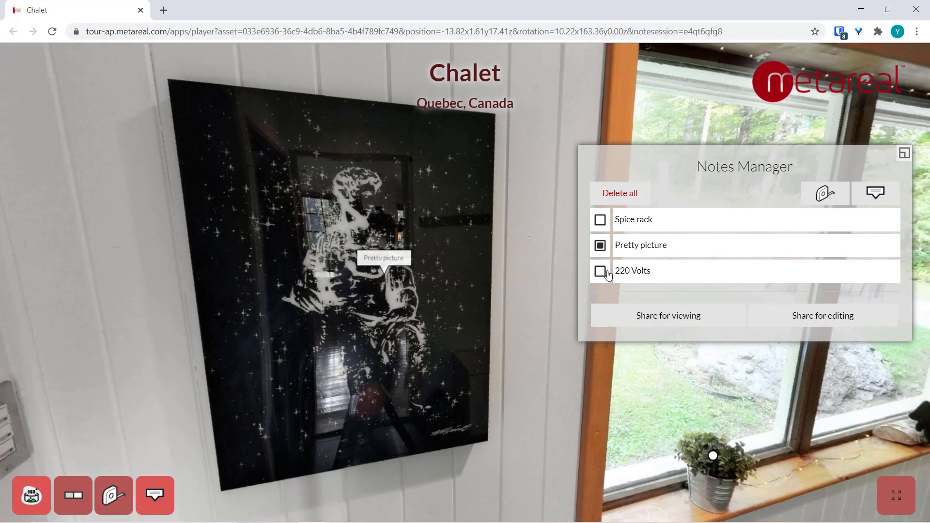
left_click(601, 271)
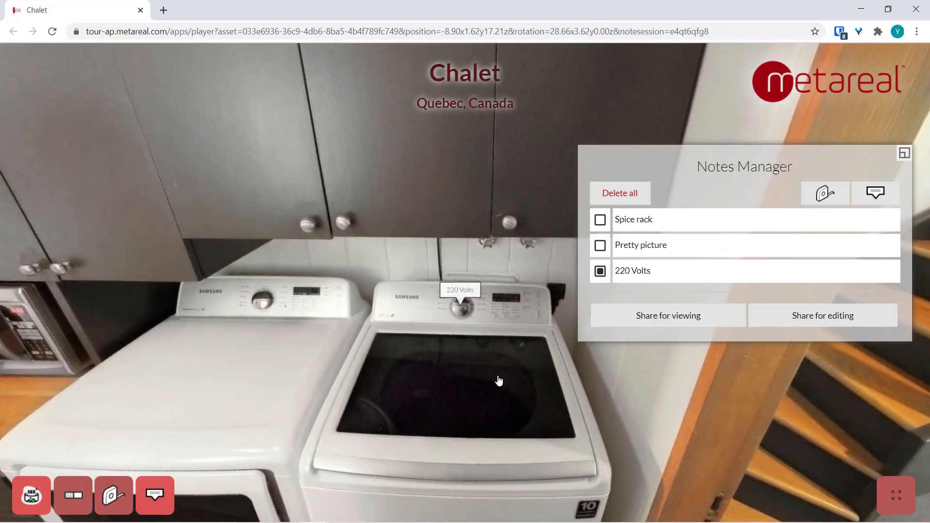
Add a vertical measurement along the edge of the cabinet door above the dryer.
left_click_drag(504, 357, 371, 372)
left_click(826, 194)
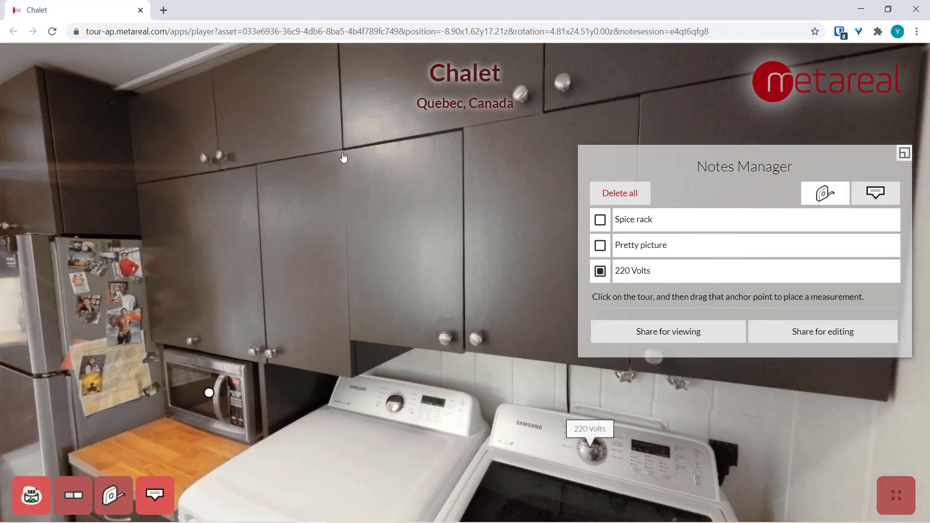
left_click_drag(343, 152, 351, 341)
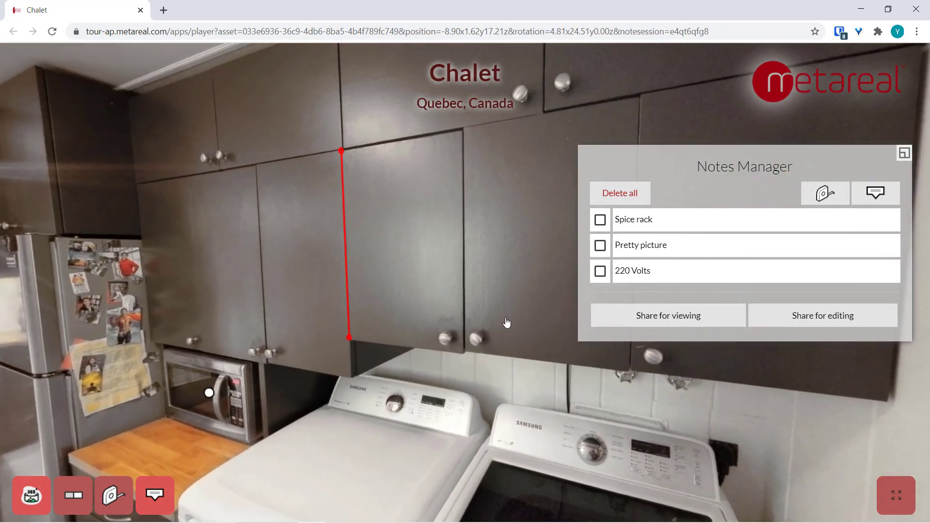
Share the notes for viewing, open the copied link in a new browser tab and dismiss the tour introduction.
left_click(661, 320)
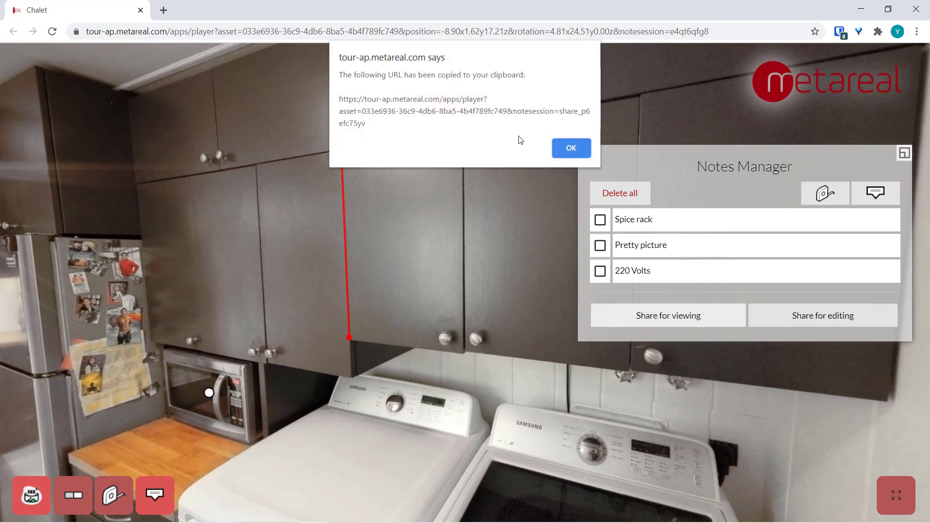
left_click(571, 150)
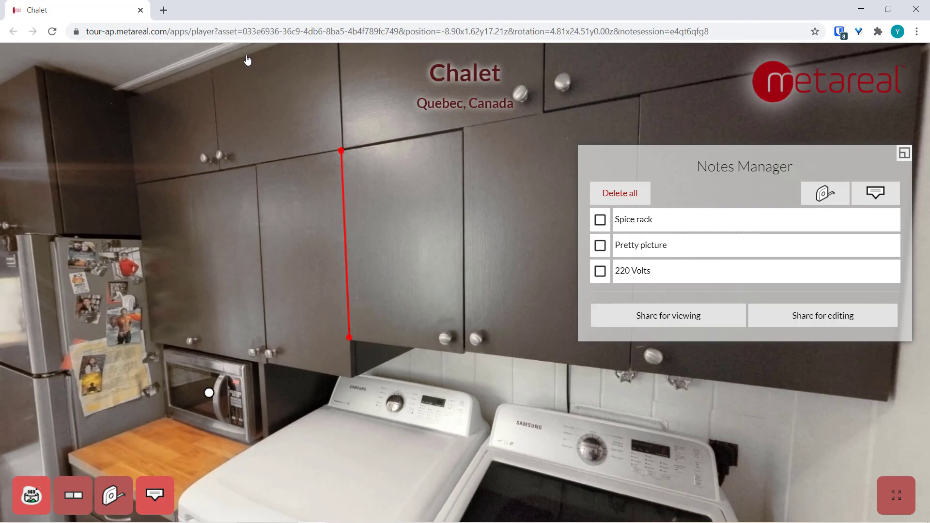
left_click(164, 12)
key("ctrl+v")
key("Return")
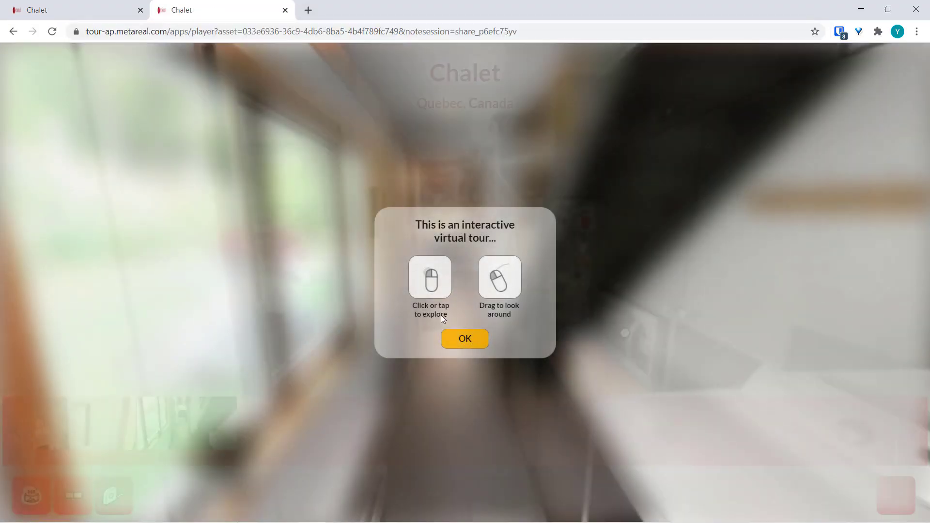
left_click(464, 338)
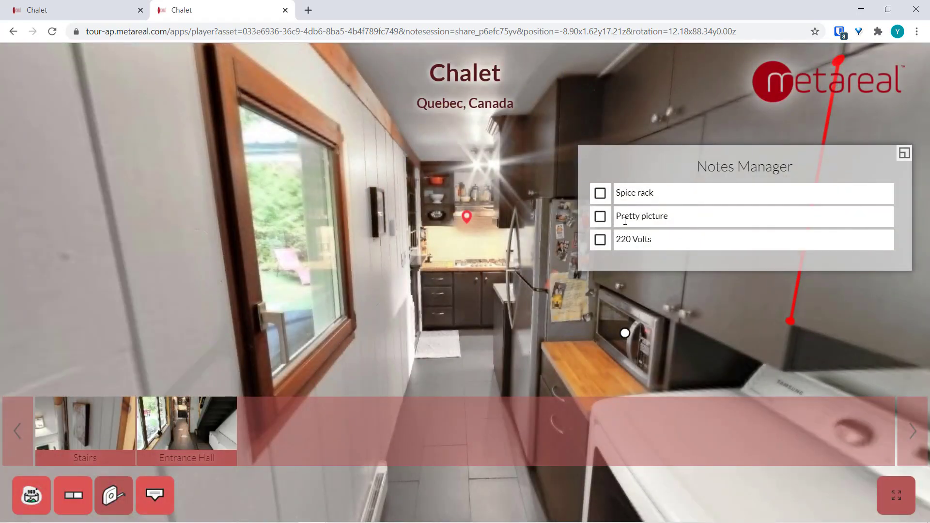
Jump to the "Pretty picture" note and the "Spice rack" note in the shared view-only tour using the Notes Manager.
left_click(600, 216)
left_click(601, 193)
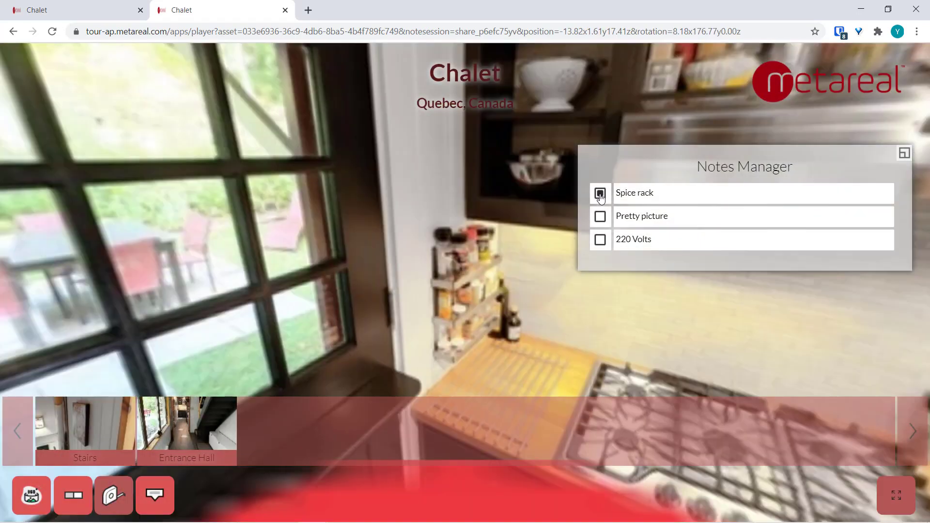
In the original Chalet tour tab, view the floor plan, toggle its layers and return to the kitchen panorama.
left_click(47, 9)
left_click(31, 495)
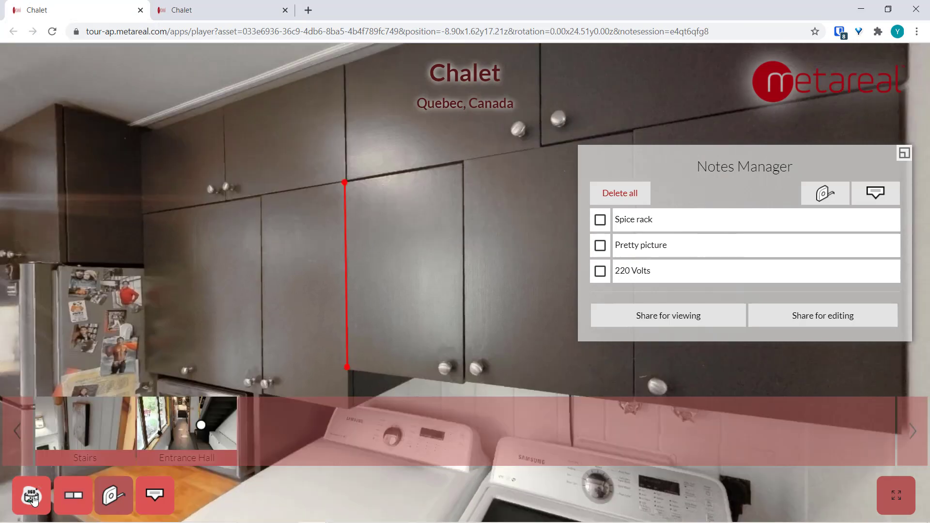
left_click(32, 497)
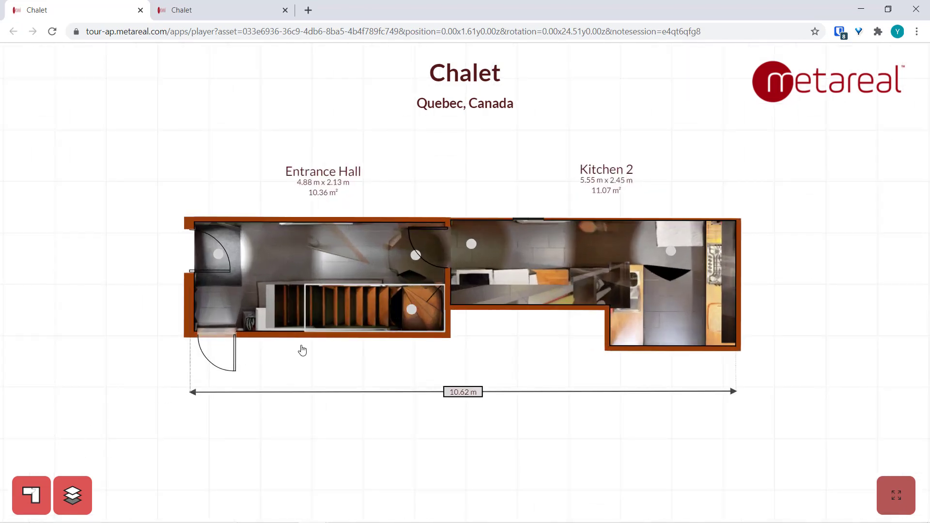
left_click(74, 505)
left_click(74, 504)
left_click(39, 503)
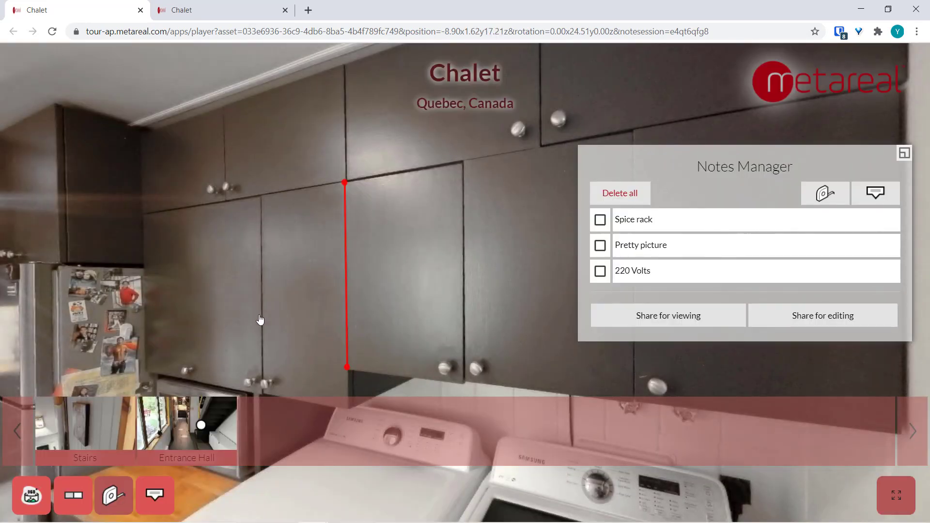
left_click_drag(135, 316, 271, 343)
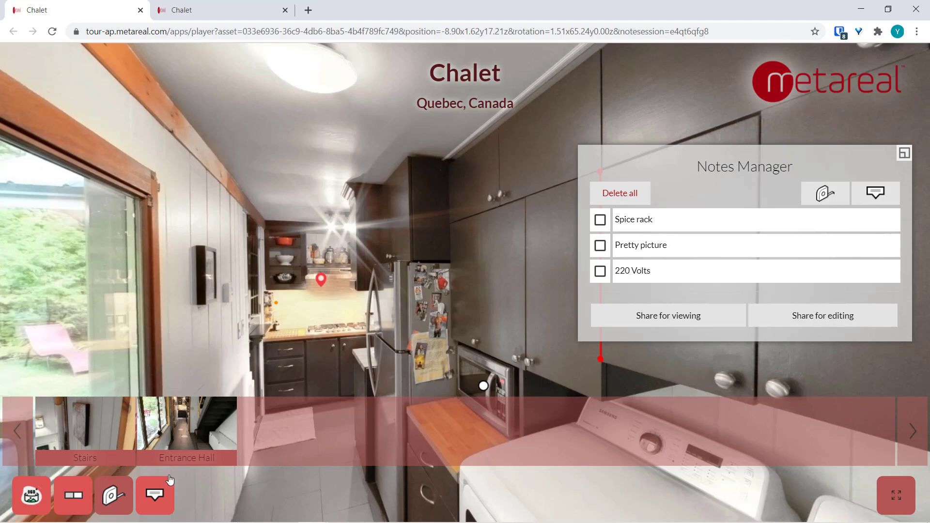
left_click_drag(445, 301, 692, 191)
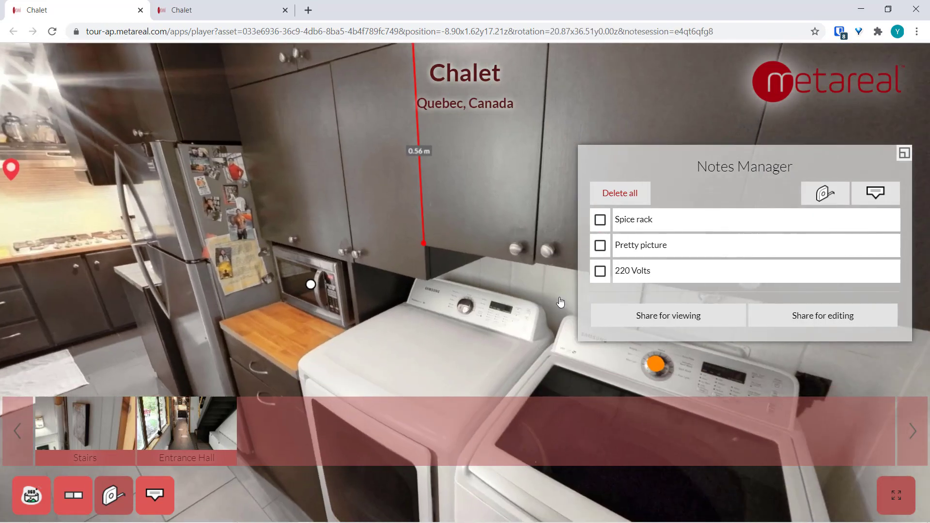
left_click_drag(525, 383, 208, 374)
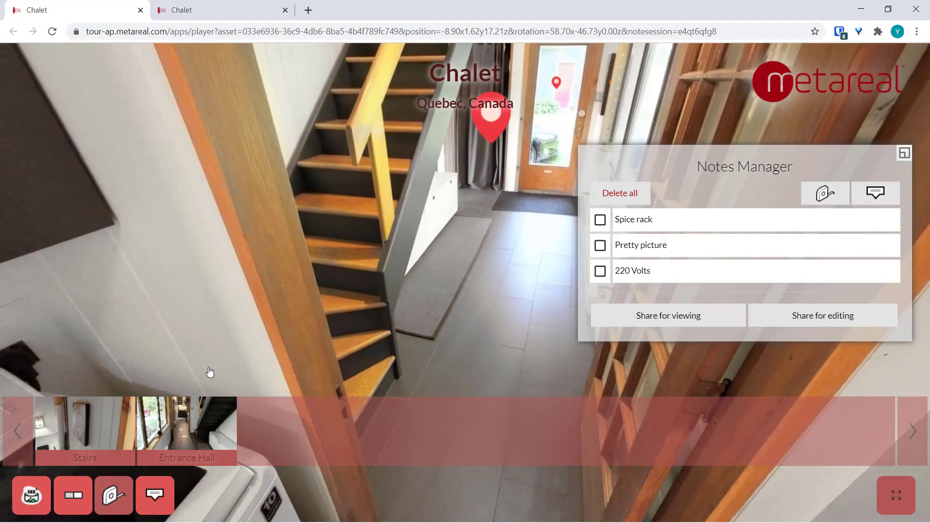
left_click_drag(489, 198, 440, 257)
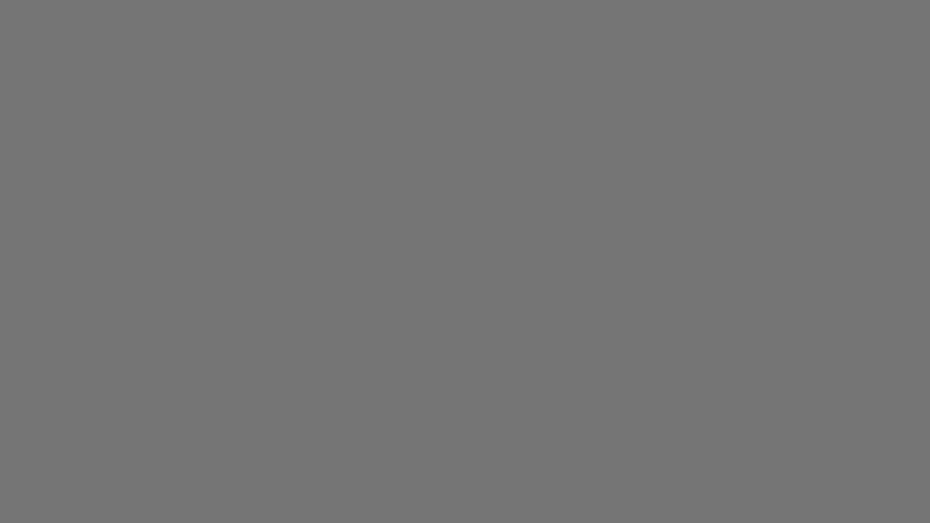